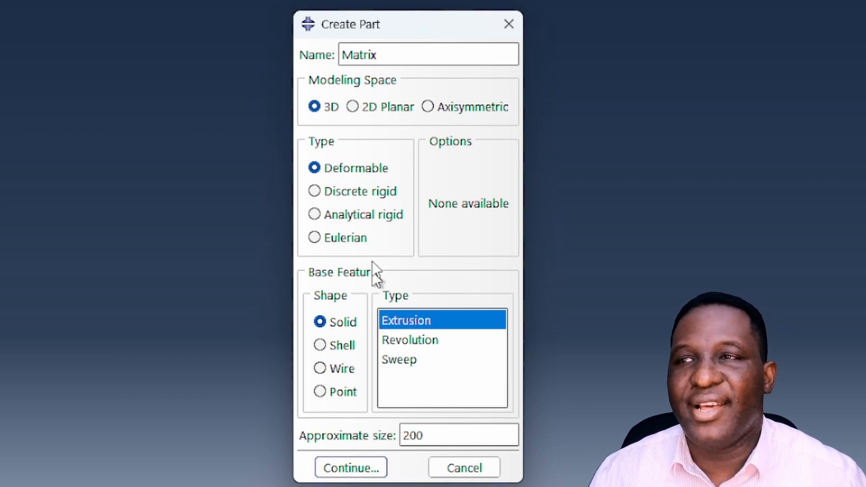
- Create the Matrix part as a 3D deformable solid extrusion and sketch a rectangle from 0,0 to 80,80
left_click(436, 318)
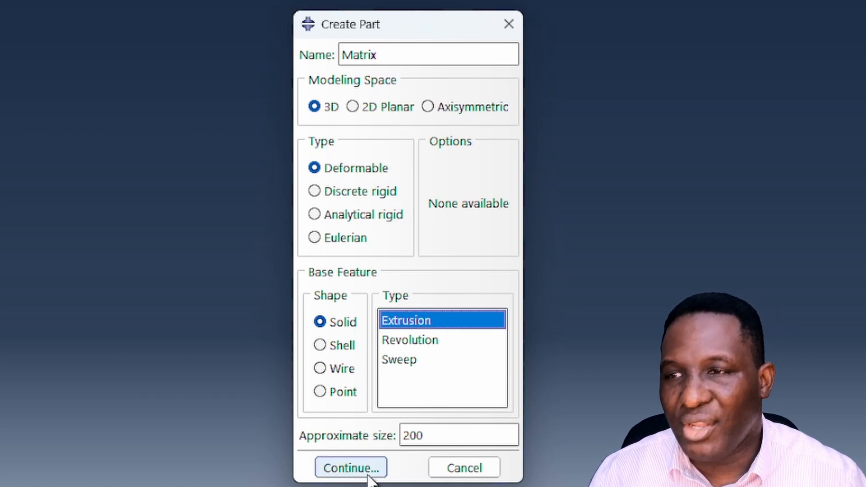
left_click(351, 468)
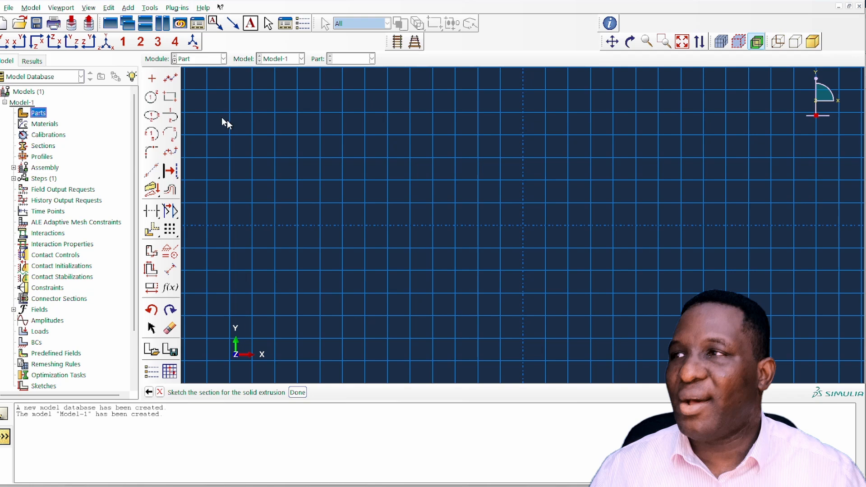
left_click(170, 97)
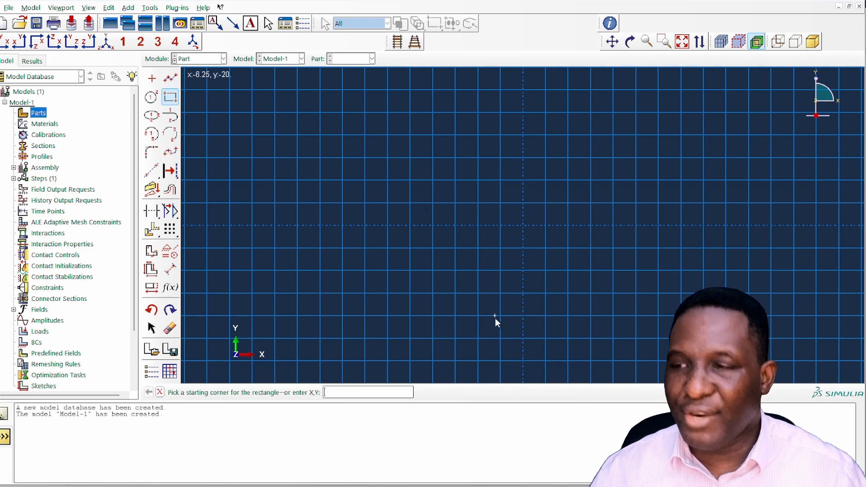
type("0,0")
key("Return")
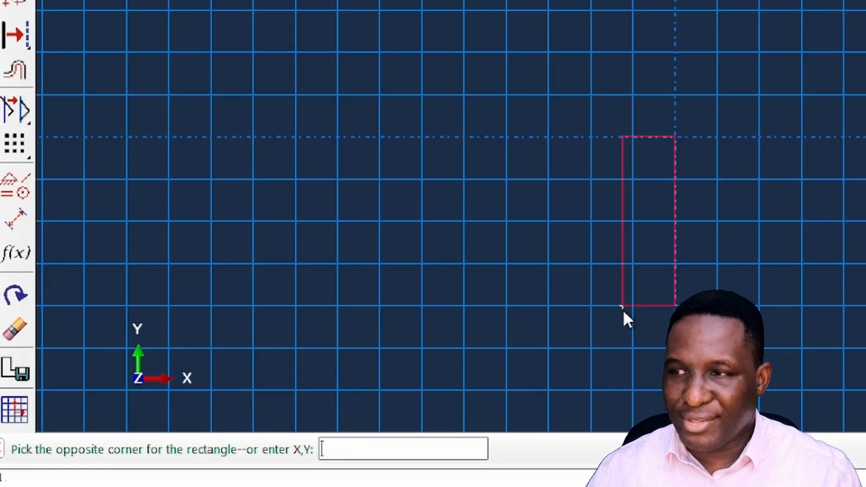
type("89")
key("BackSpace")
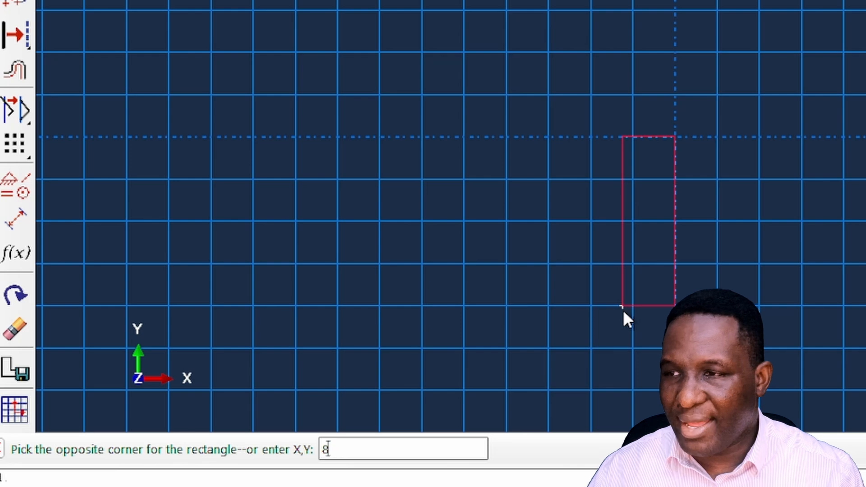
type("0,80")
key("Return")
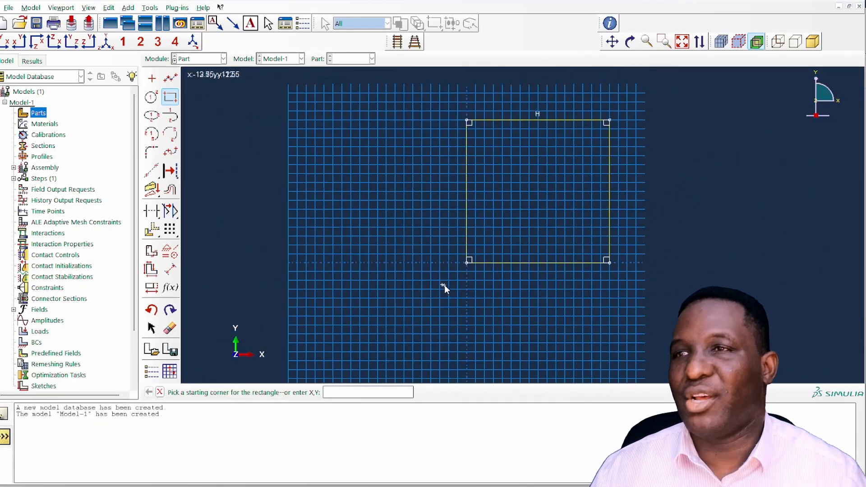
right_click(526, 199)
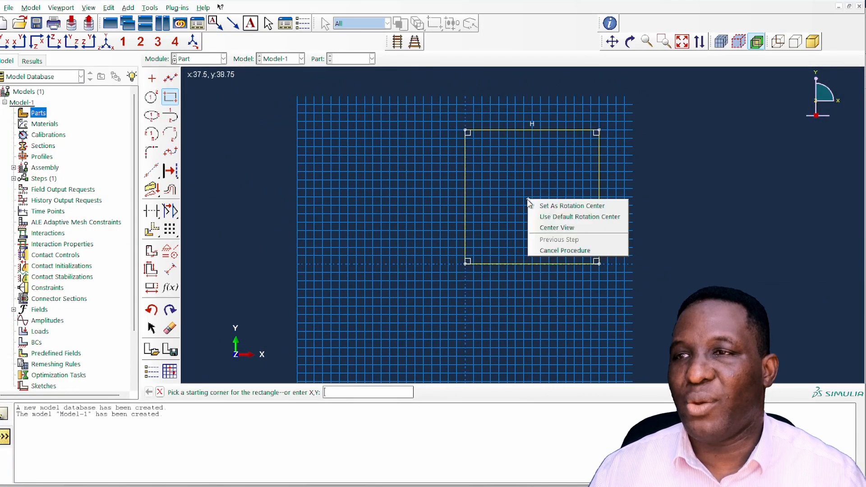
left_click(556, 248)
- Finish the square sketch and extrude it to a blind depth of 80
left_click(298, 392)
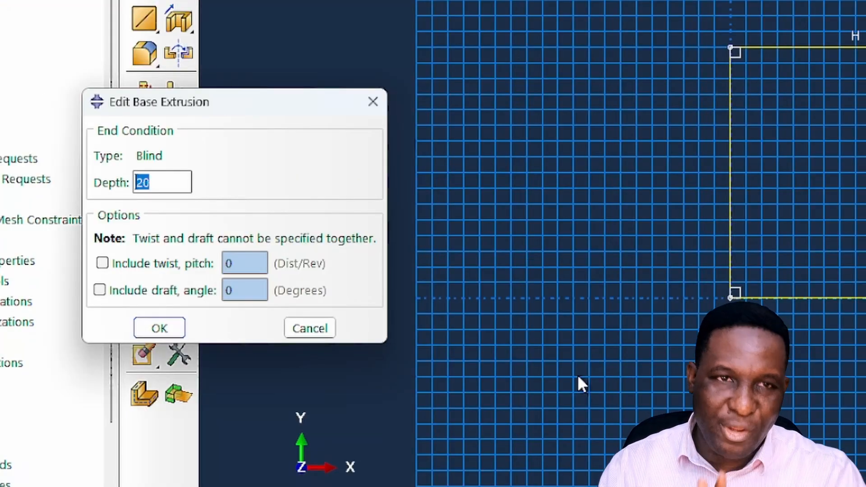
type("80")
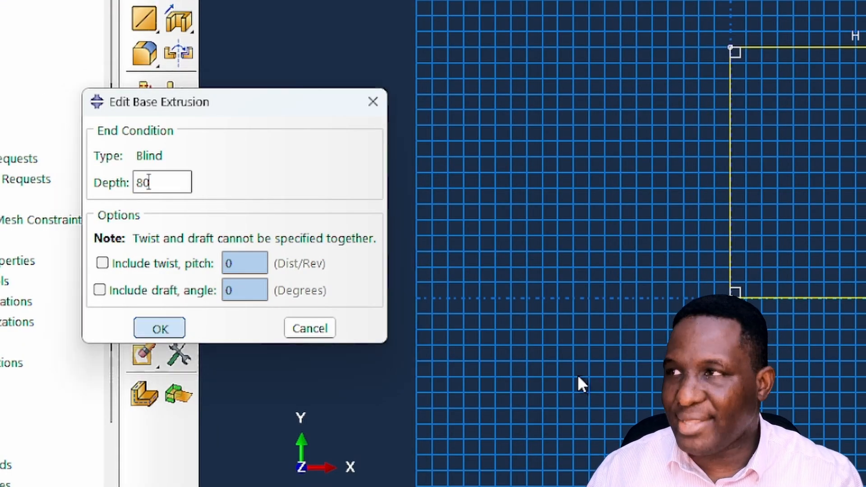
key("Return")
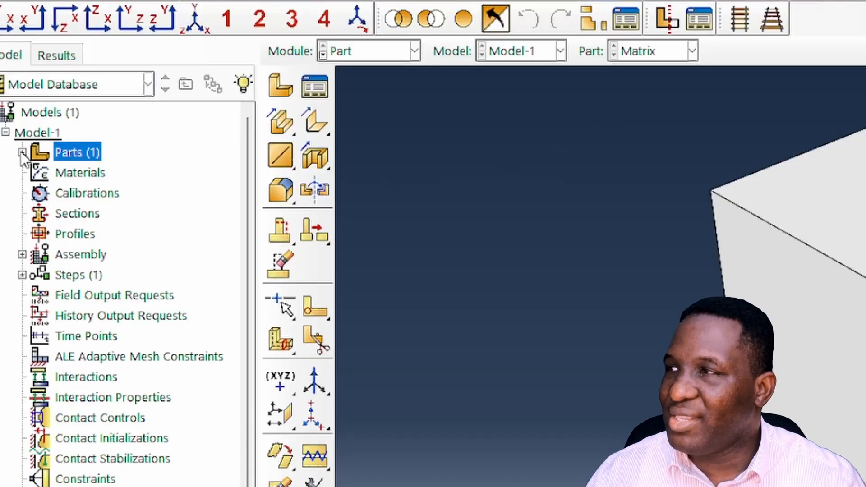
- Start a new 3D deformable part named SolidSphere with a solid revolution base feature and approximate size 200
left_click(13, 112)
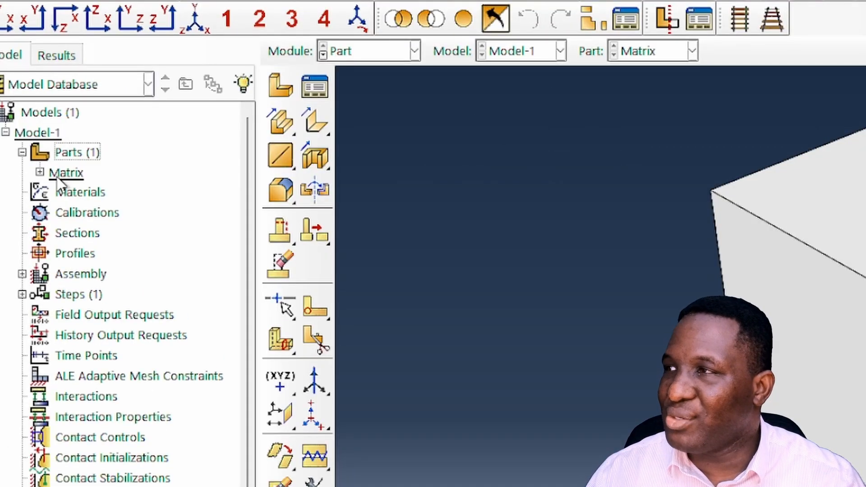
double_click(70, 152)
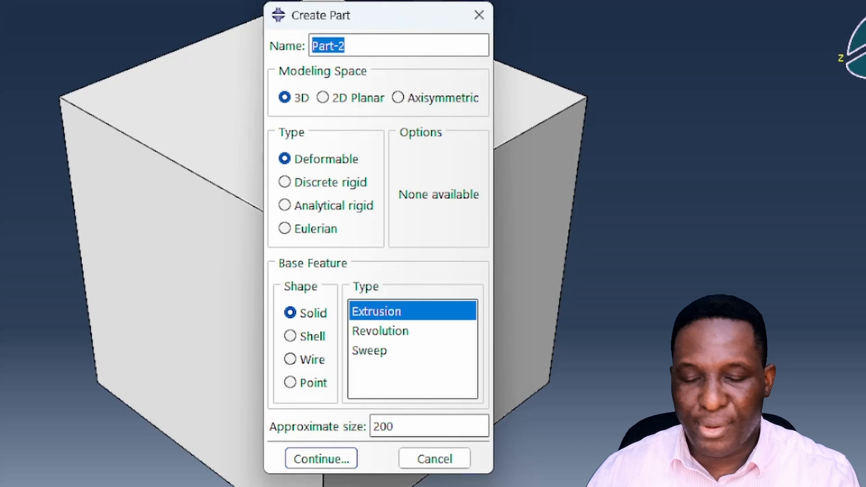
type("SolidSphere")
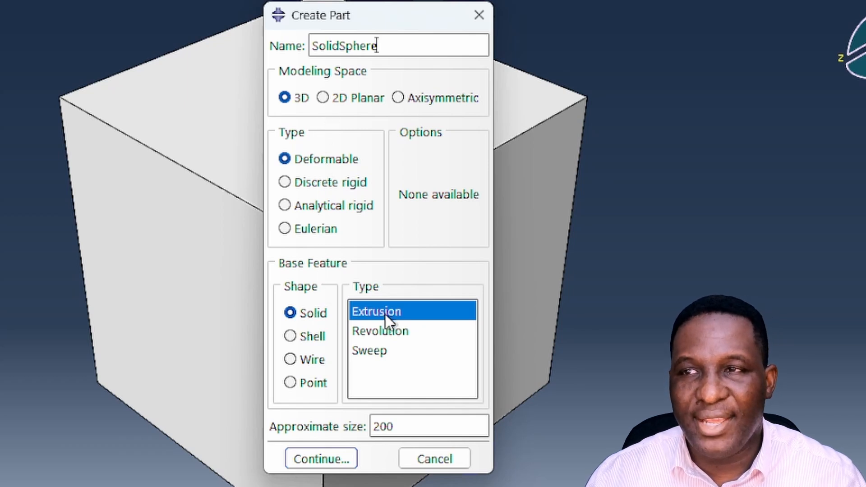
left_click(396, 332)
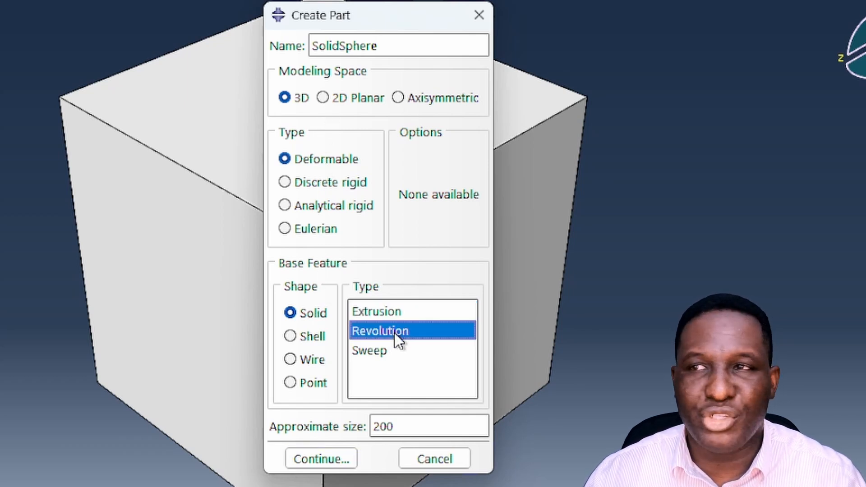
left_click(319, 459)
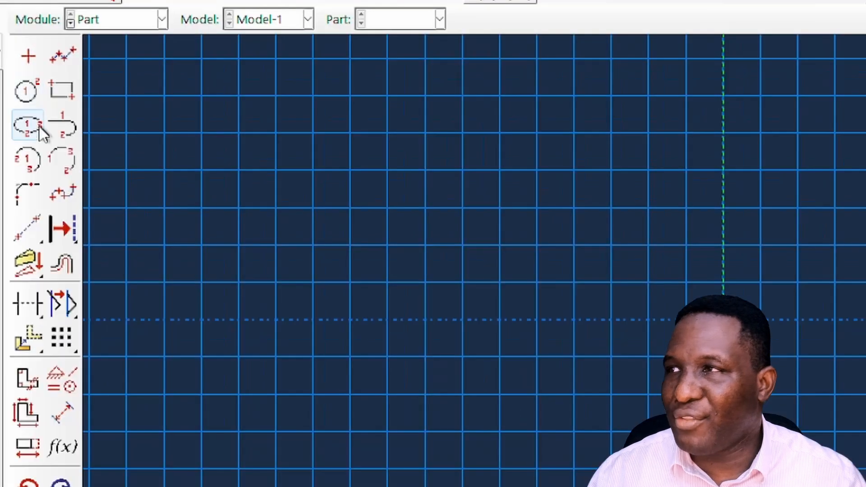
- Sketch a semicircular arc centred at 0,0, starting at 0,15 and ending at 0,-15
left_click(25, 164)
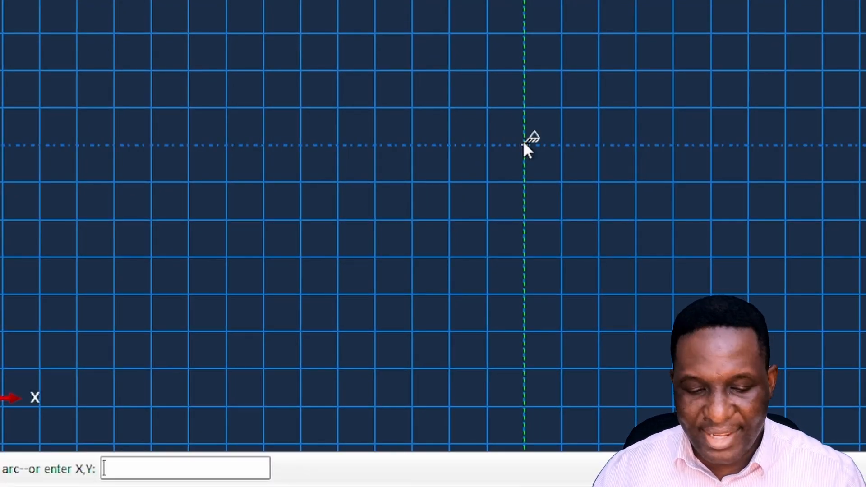
type("0,0")
key("Return")
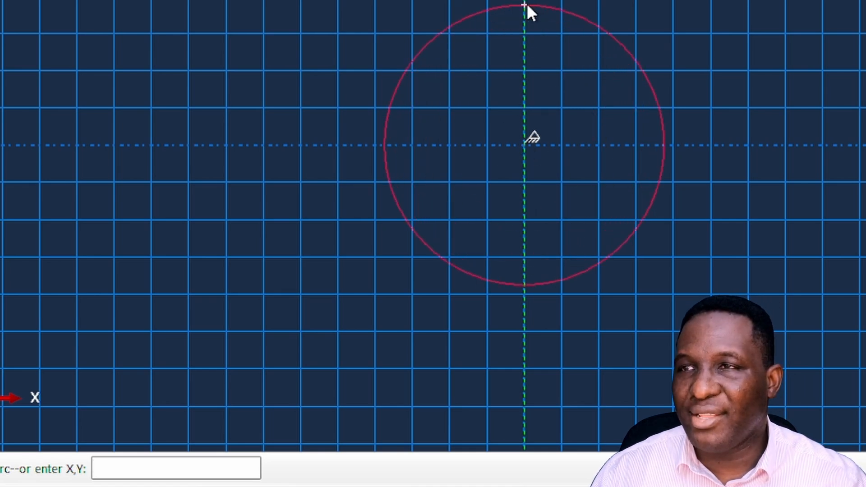
type("0,15")
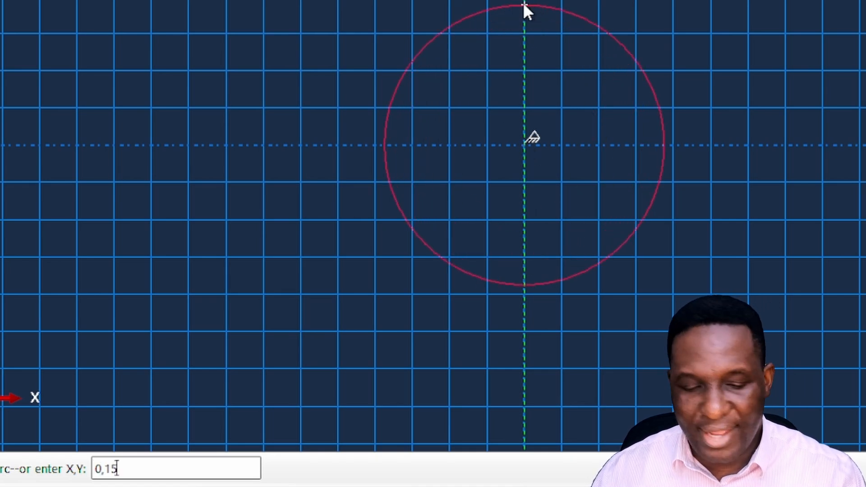
key("Return")
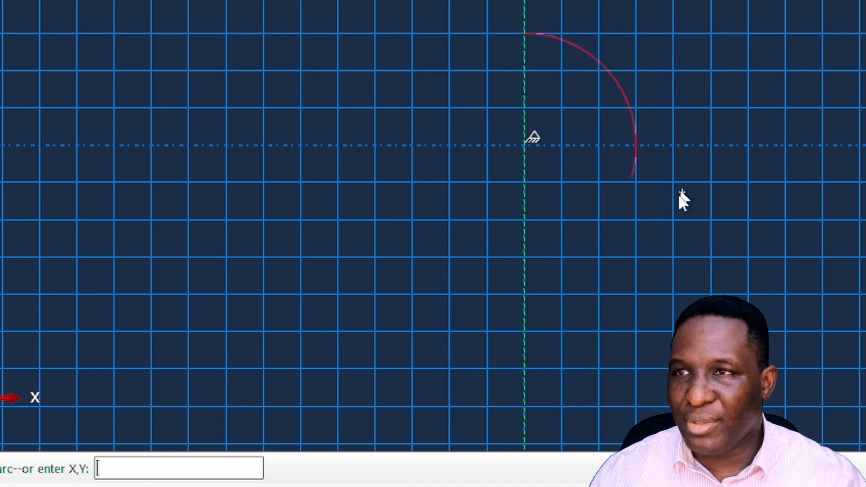
type("0,")
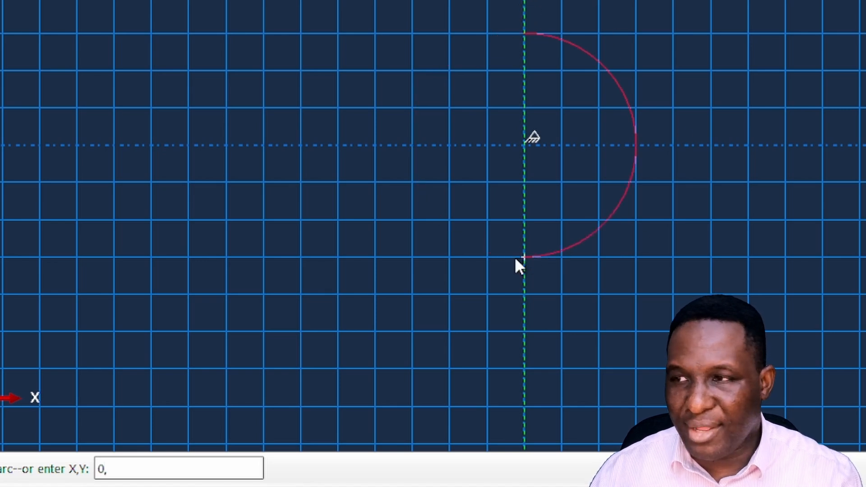
type("-15")
key("Return")
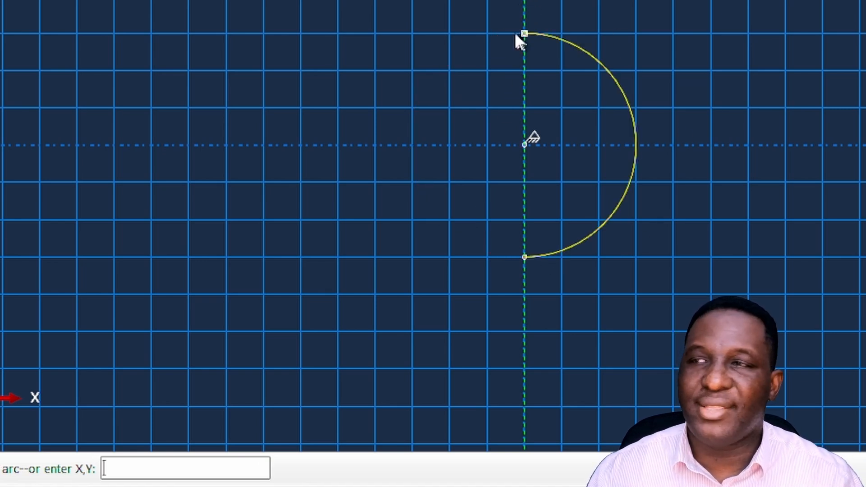
- Close the semicircle with a straight line between the arc's endpoints and revolve the profile 360 degrees
left_click(63, 60)
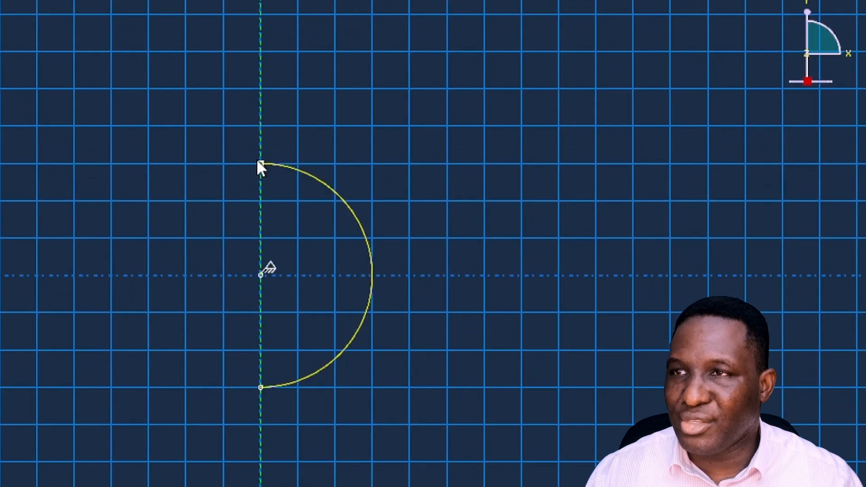
left_click(603, 104)
left_click(261, 388)
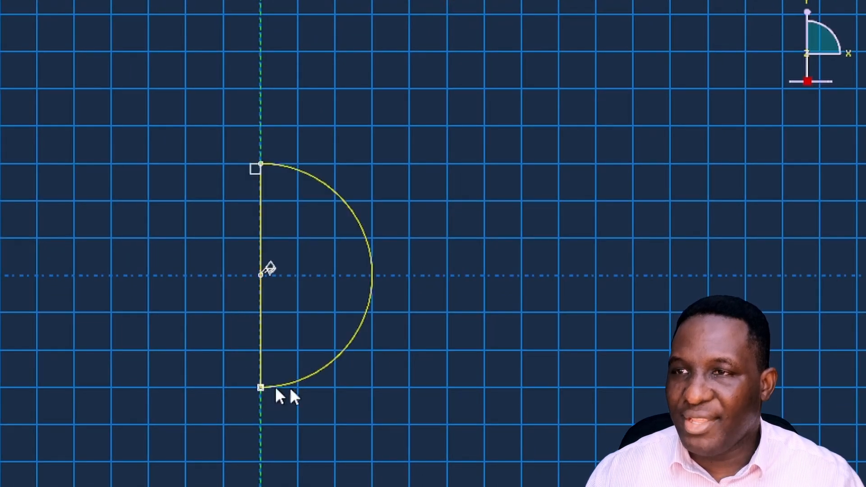
right_click(445, 272)
left_click(515, 373)
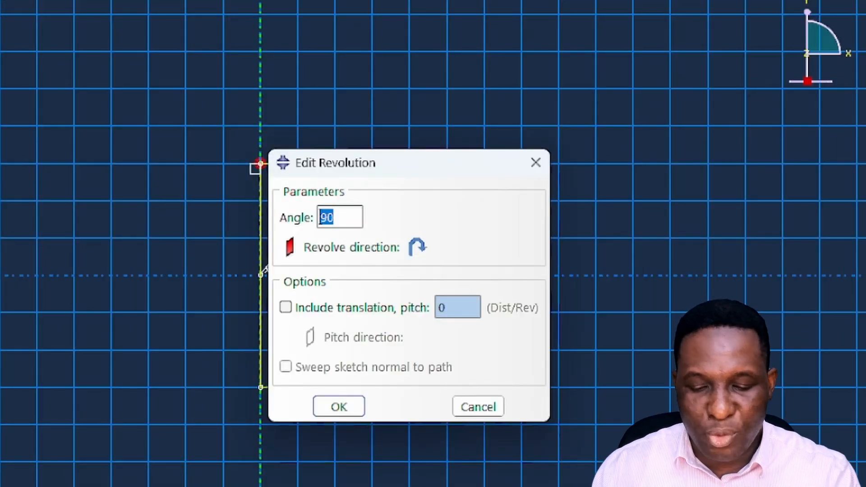
type("360")
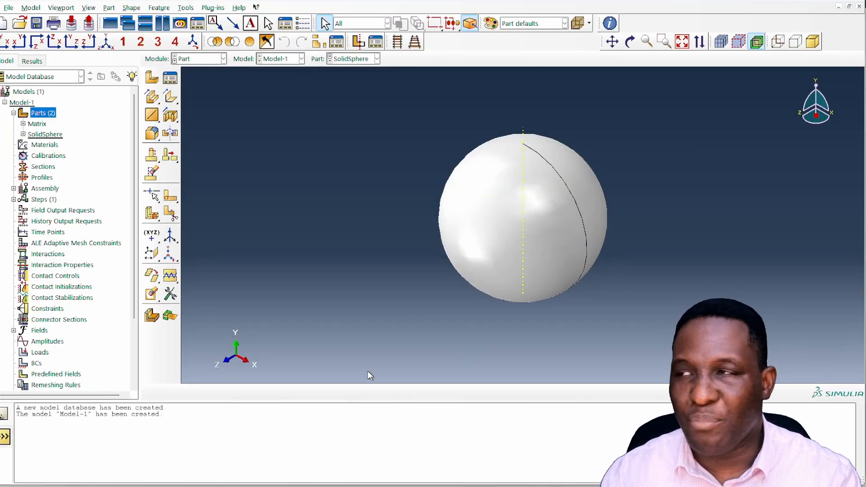
- Switch to the assembly and create a dependent instance of the SolidSphere part
left_click(44, 134)
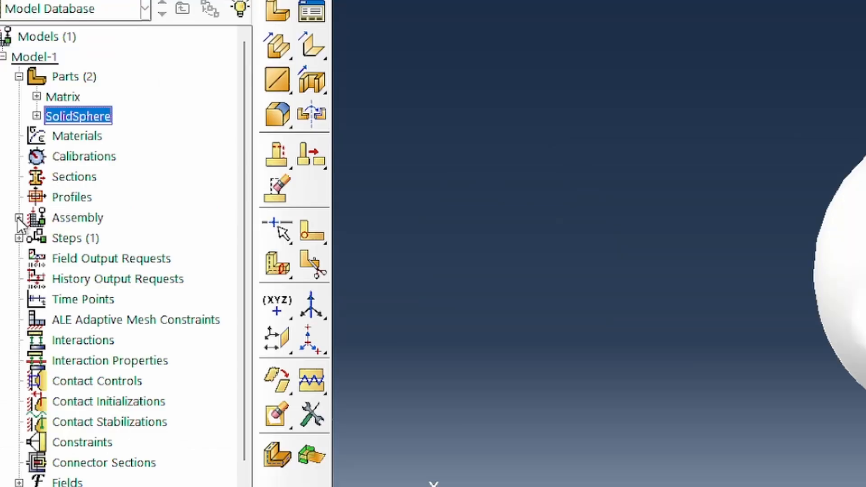
left_click(18, 218)
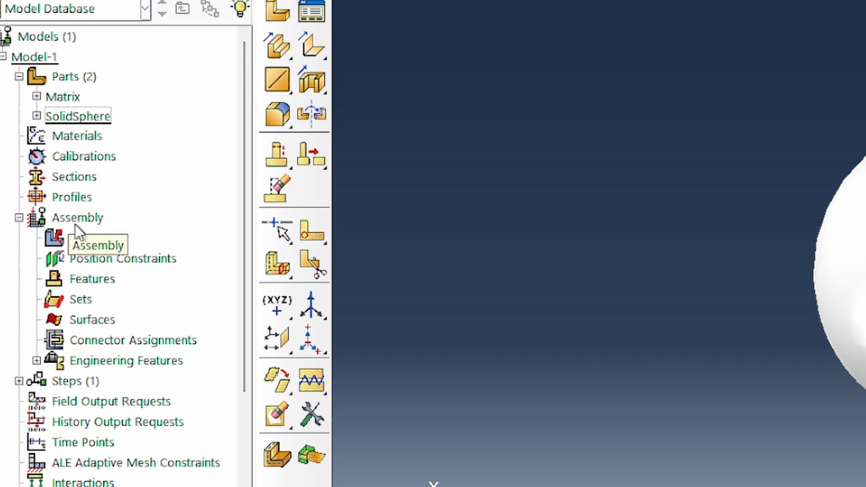
left_click(76, 218)
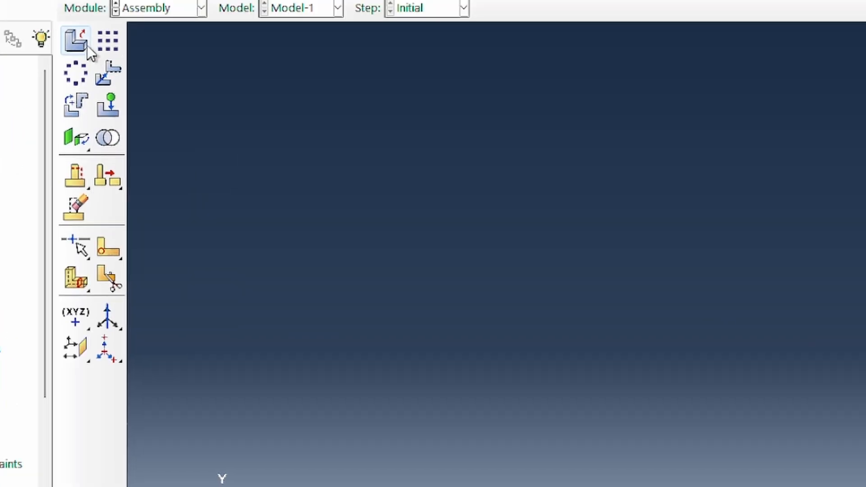
left_click(276, 9)
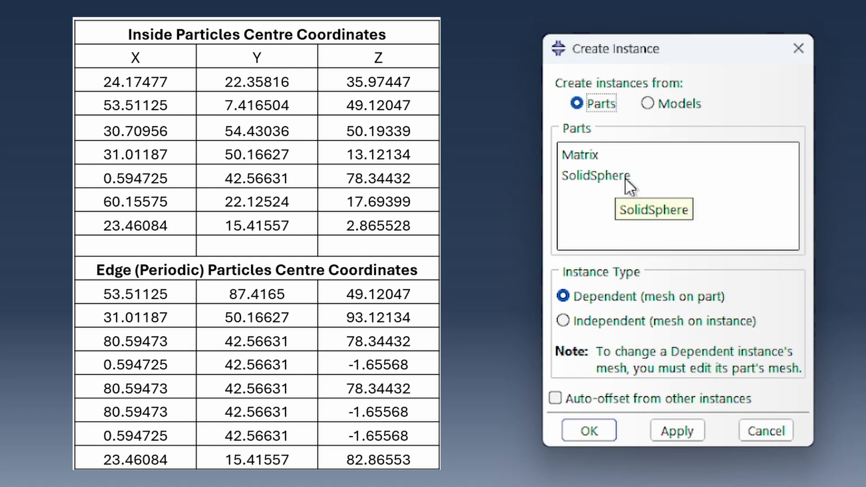
left_click(624, 177)
left_click(588, 430)
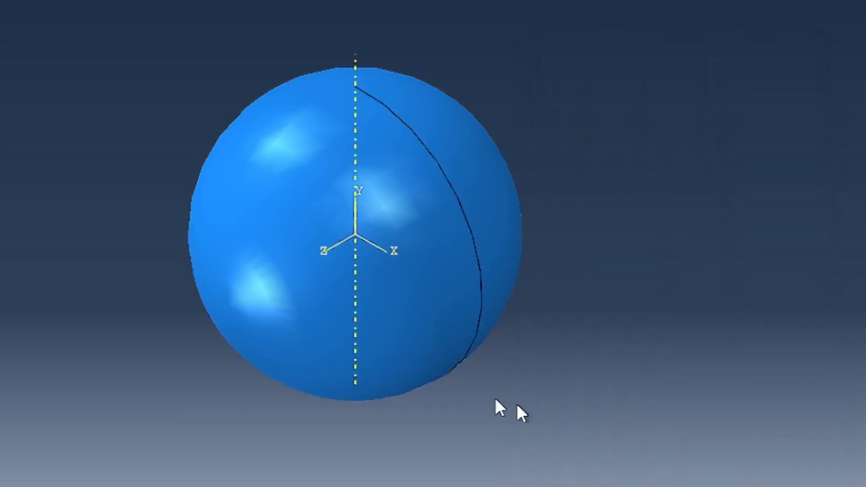
- Expand the assembly's instances and add two more dependent SolidSphere instances
left_click(31, 199)
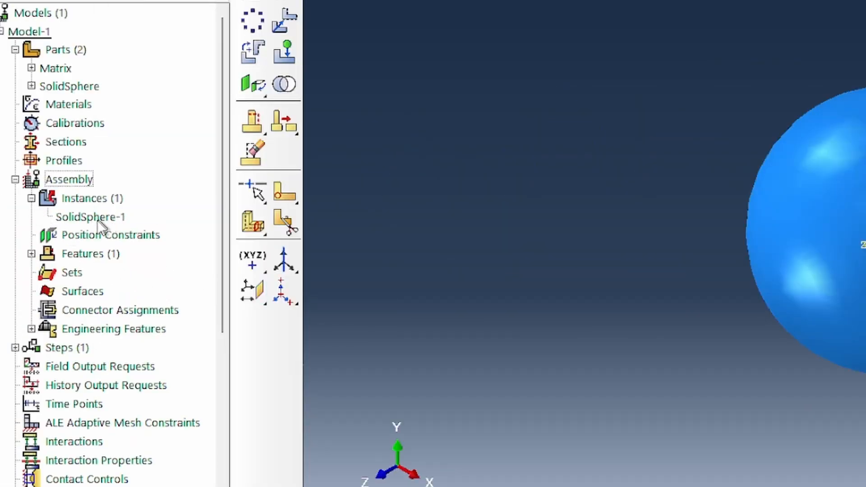
left_click(20, 19)
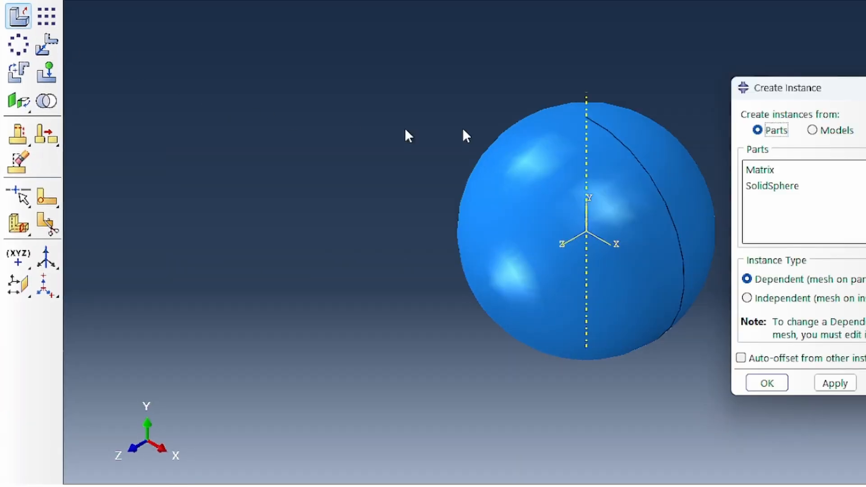
left_click(787, 187)
left_click(769, 384)
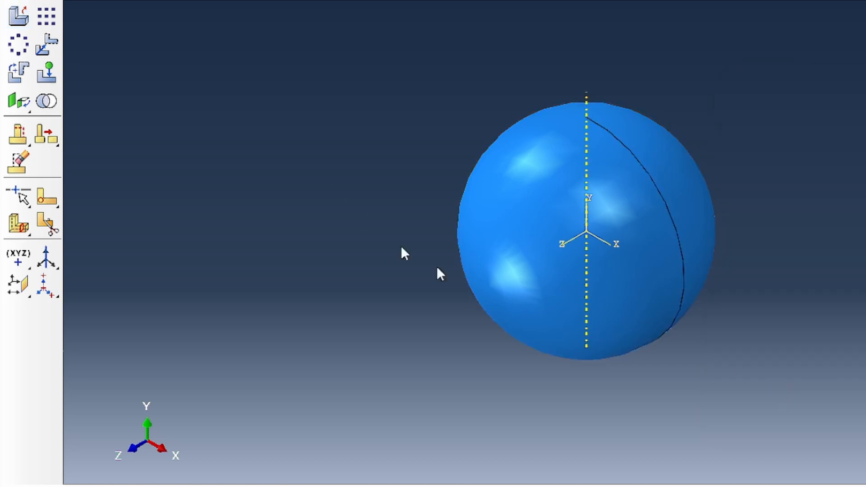
left_click(19, 18)
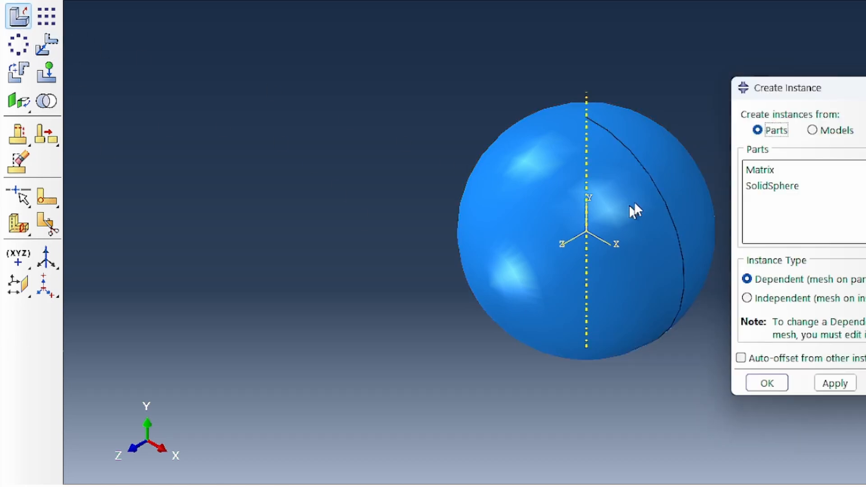
left_click(767, 186)
left_click(772, 383)
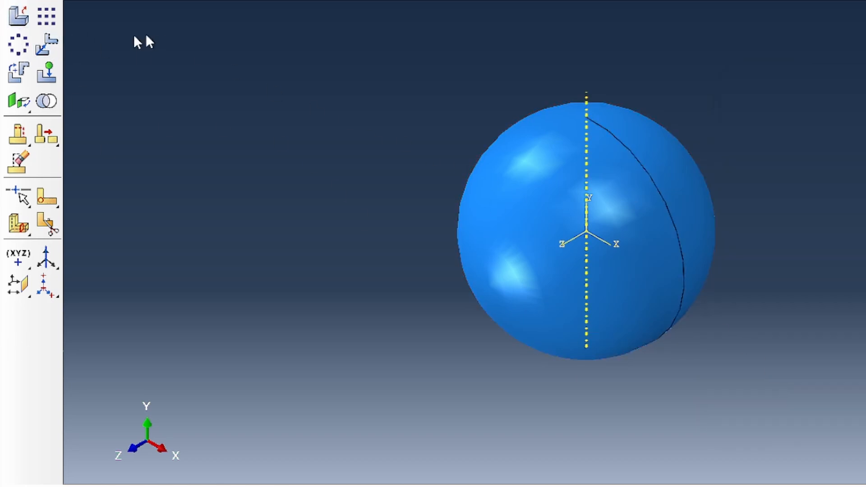
- Add twelve more dependent instances of the SolidSphere part to the assembly, and select all fifteen sphere instances to check them
left_click(19, 18)
left_click(787, 187)
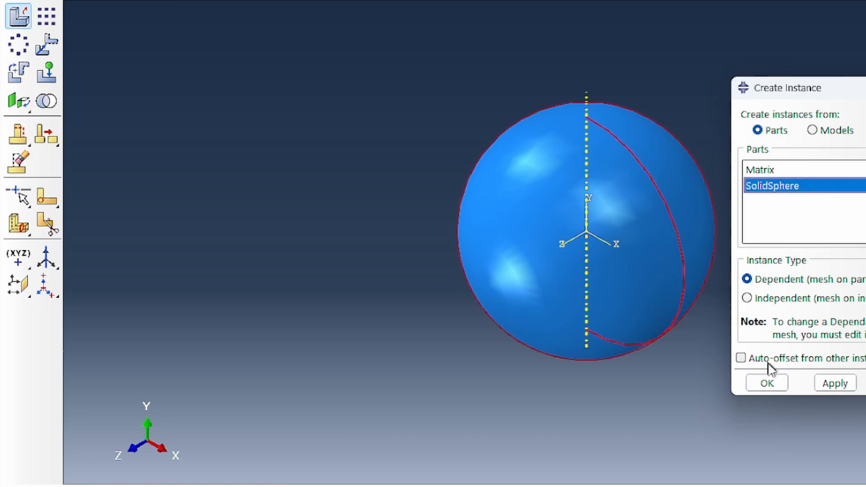
left_click(767, 382)
left_click(18, 18)
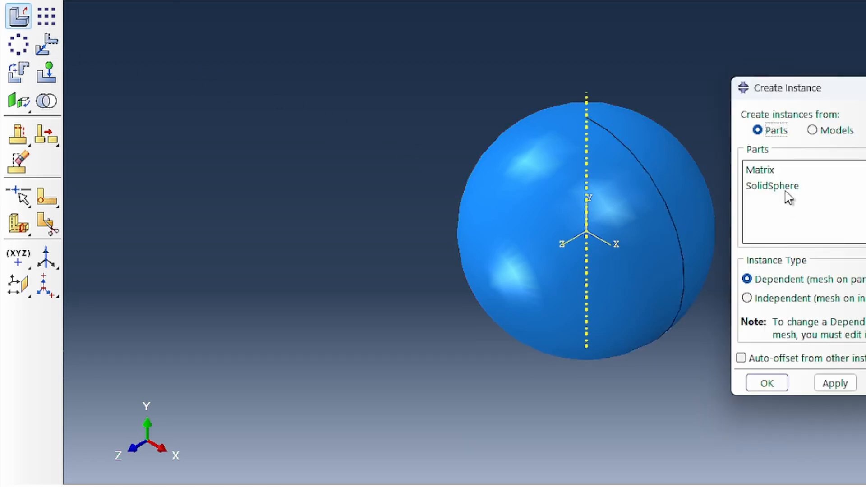
left_click(785, 187)
left_click(765, 382)
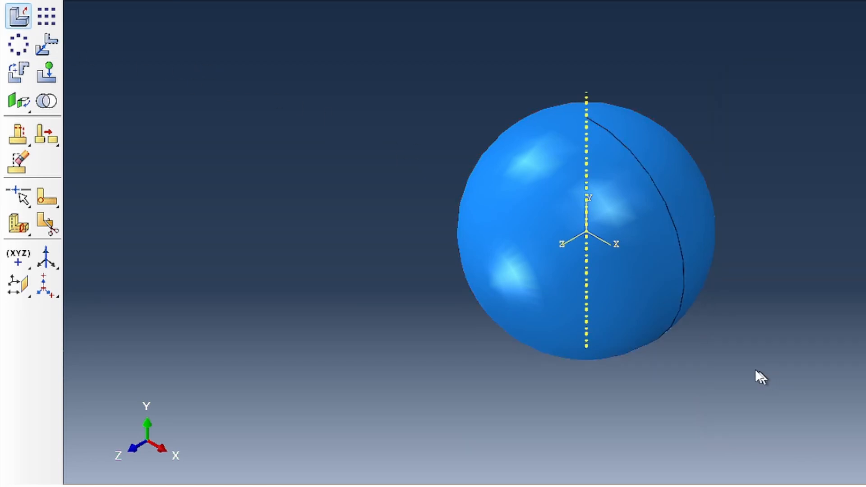
left_click(19, 18)
left_click(784, 186)
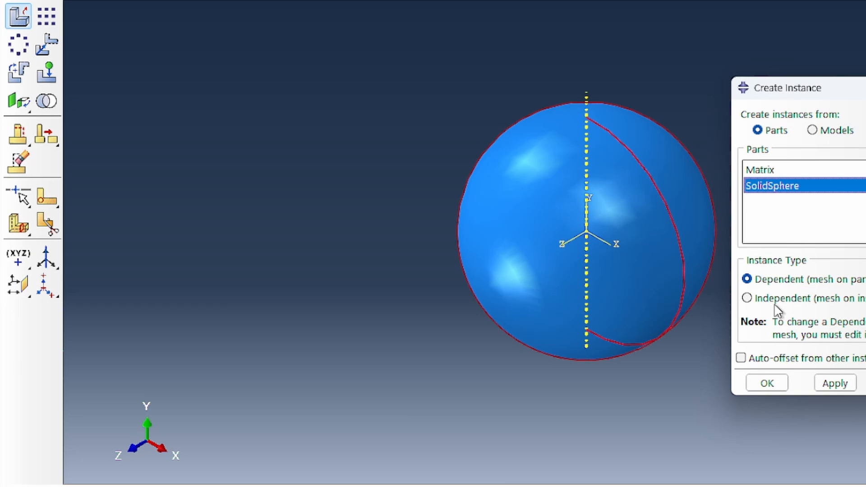
left_click(767, 383)
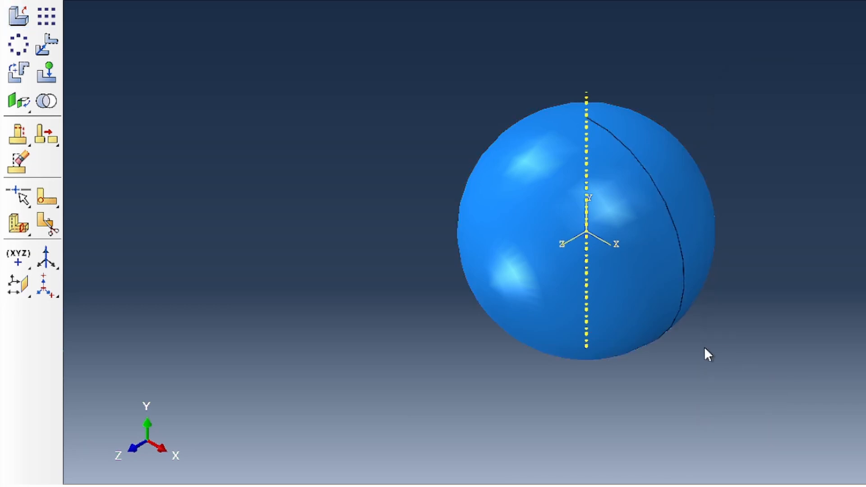
left_click(19, 17)
left_click(792, 187)
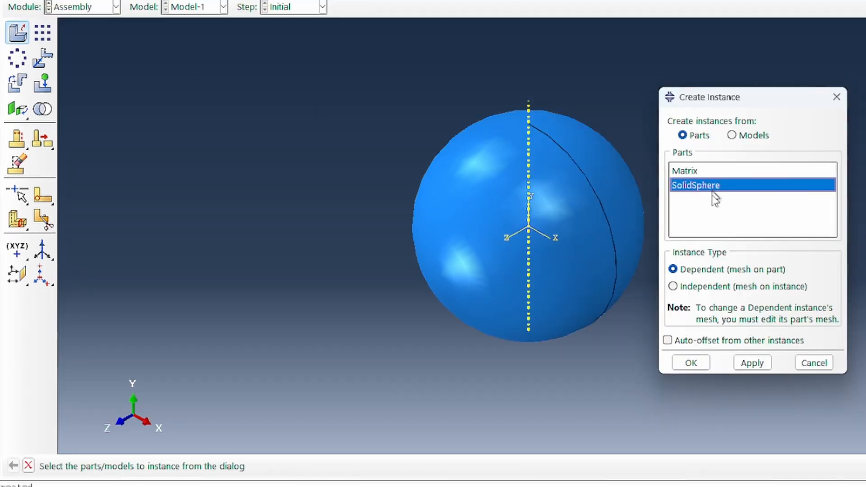
left_click(691, 362)
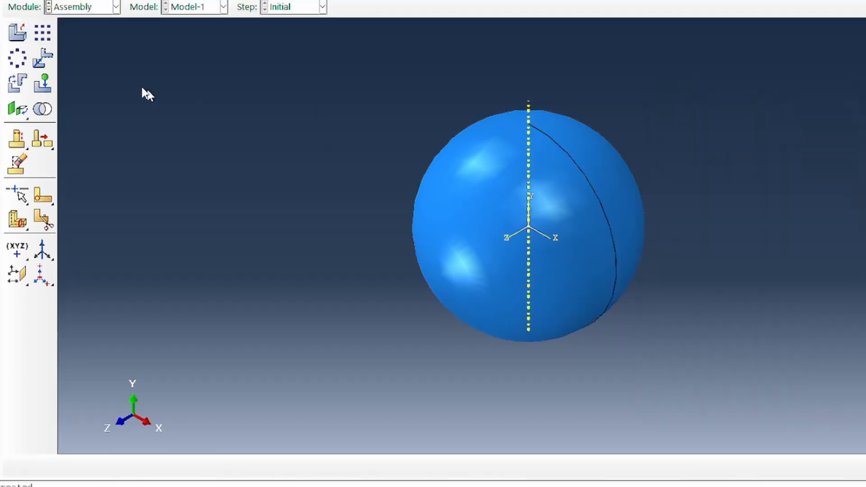
left_click(18, 32)
left_click(695, 185)
left_click(691, 362)
left_click(18, 32)
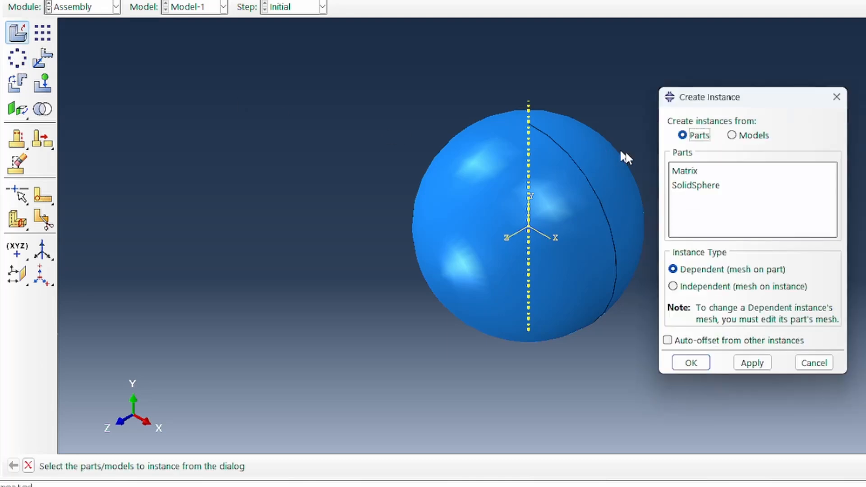
left_click(694, 185)
left_click(691, 362)
left_click(18, 33)
left_click(698, 186)
left_click(691, 363)
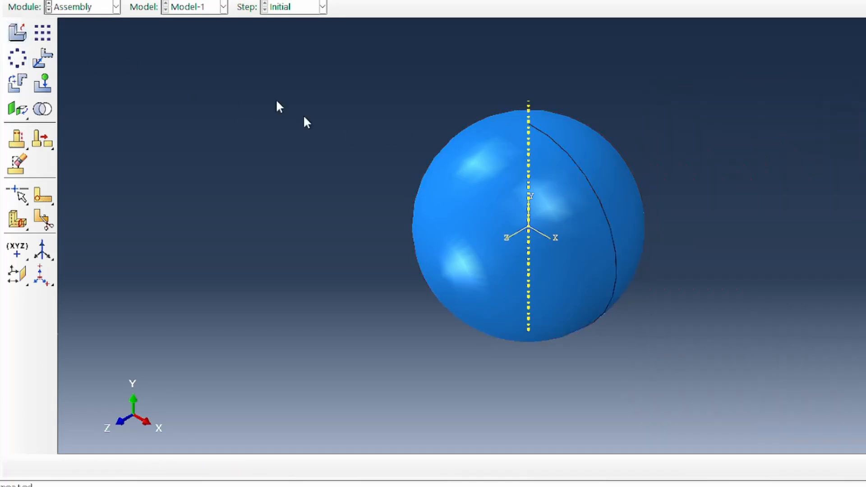
left_click(18, 32)
left_click(695, 185)
left_click(691, 362)
left_click(18, 33)
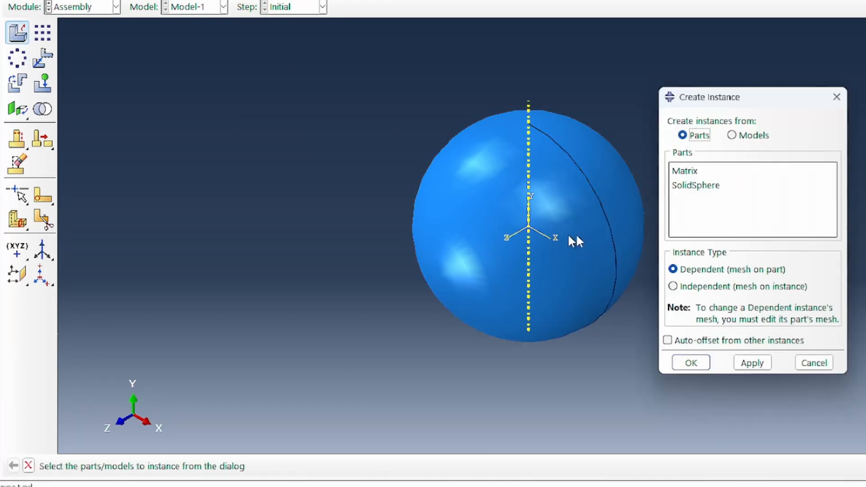
left_click(698, 185)
left_click(691, 363)
left_click(18, 33)
left_click(694, 185)
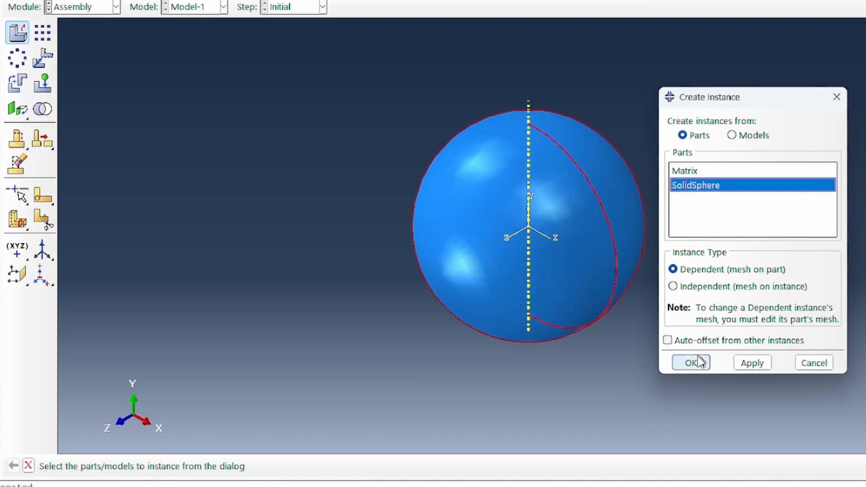
left_click(691, 363)
left_click(18, 33)
left_click(698, 185)
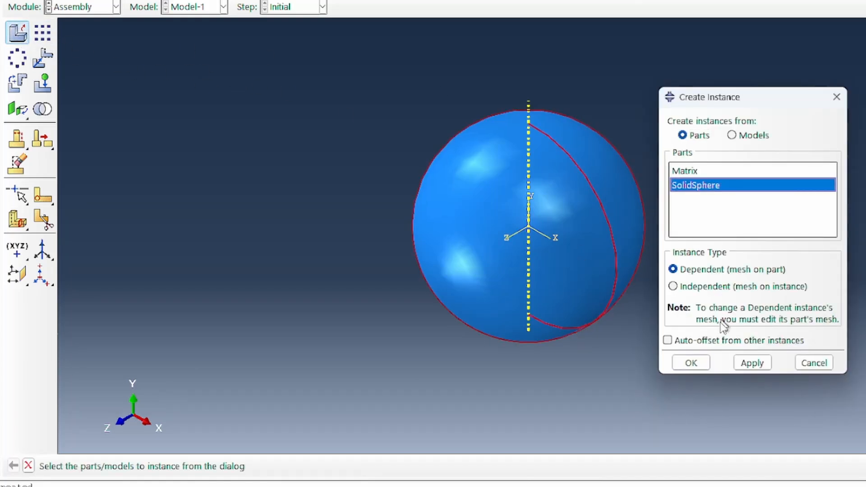
left_click(691, 362)
left_click(18, 33)
left_click(699, 185)
left_click(690, 363)
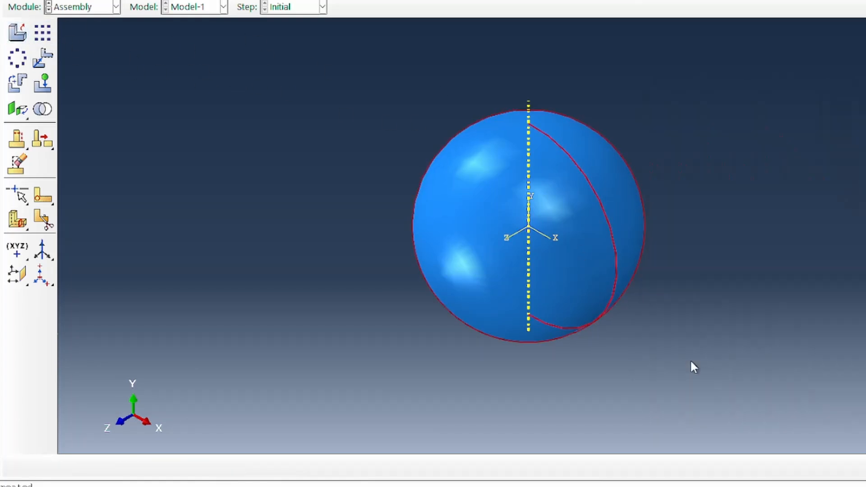
left_click(97, 138)
left_click_drag(106, 158, 131, 415)
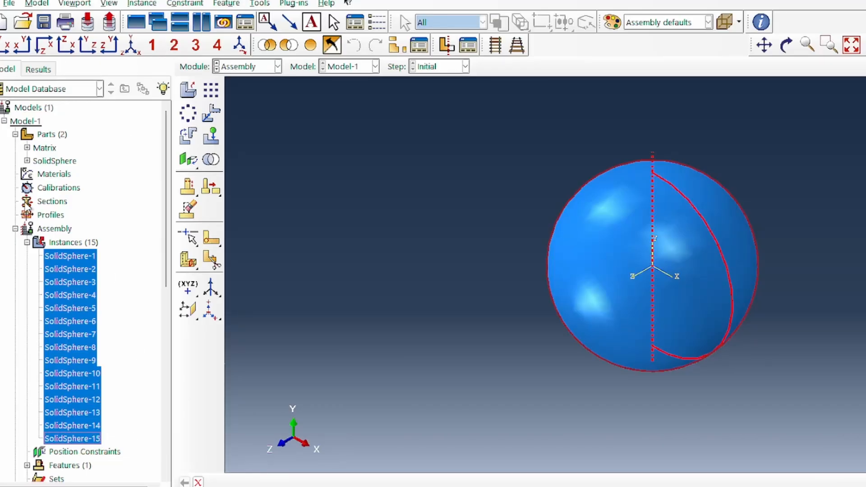
- Add a dependent instance of the Matrix part to the assembly
double_click(72, 243)
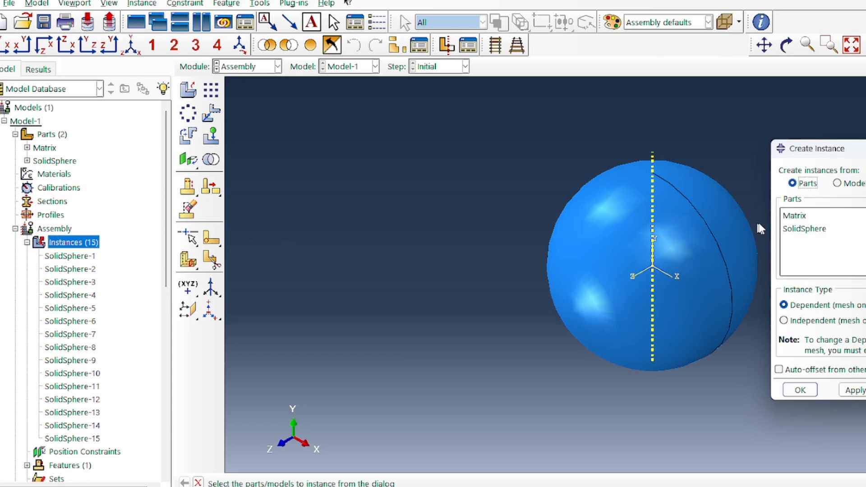
left_click(812, 217)
left_click(800, 390)
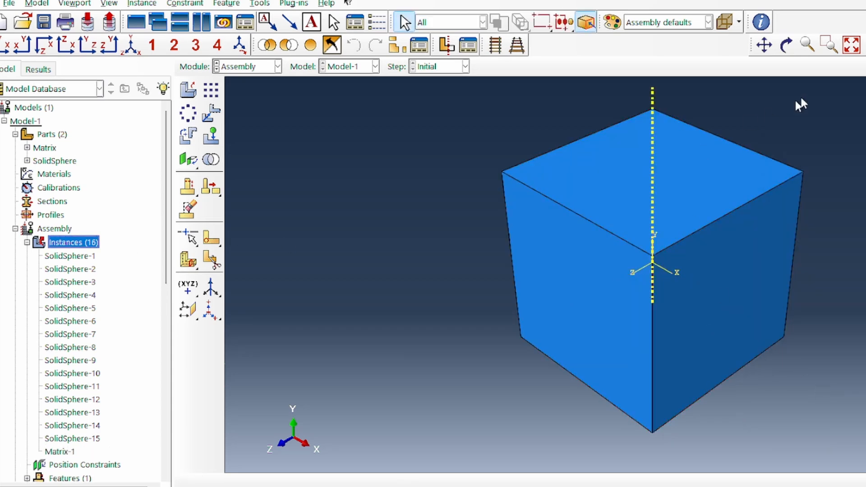
- Color-code the assembly by part instances to distinguish the cube from the spheres
left_click(786, 45)
left_click_drag(657, 251, 534, 344)
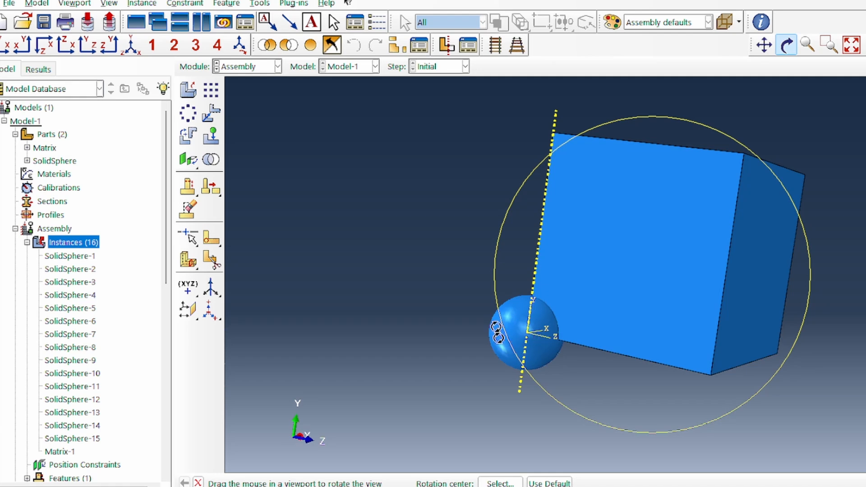
left_click(651, 30)
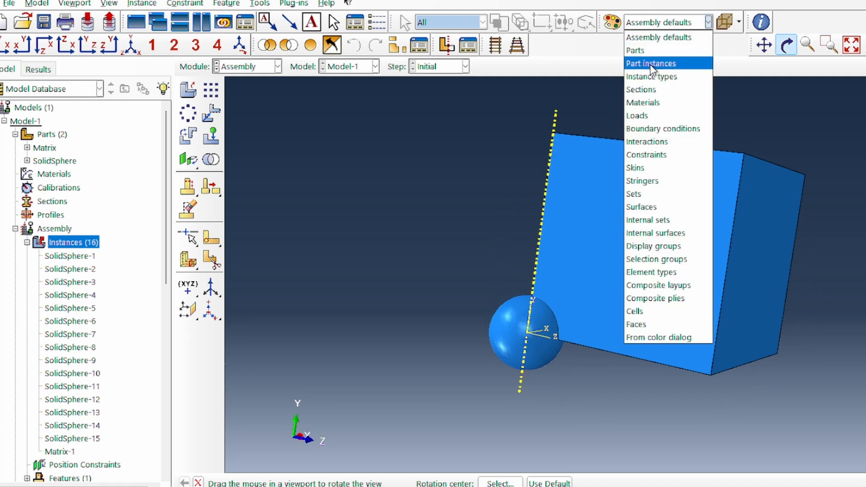
left_click(653, 60)
left_click_drag(597, 292, 697, 296)
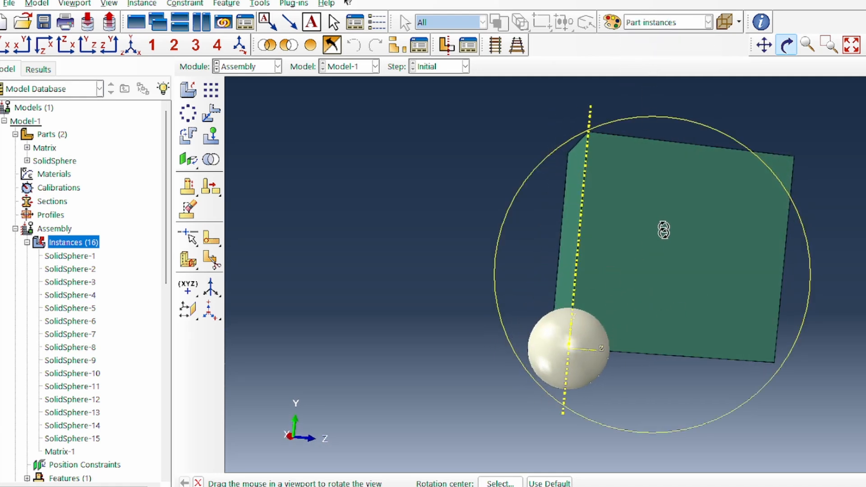
left_click_drag(663, 228, 609, 350)
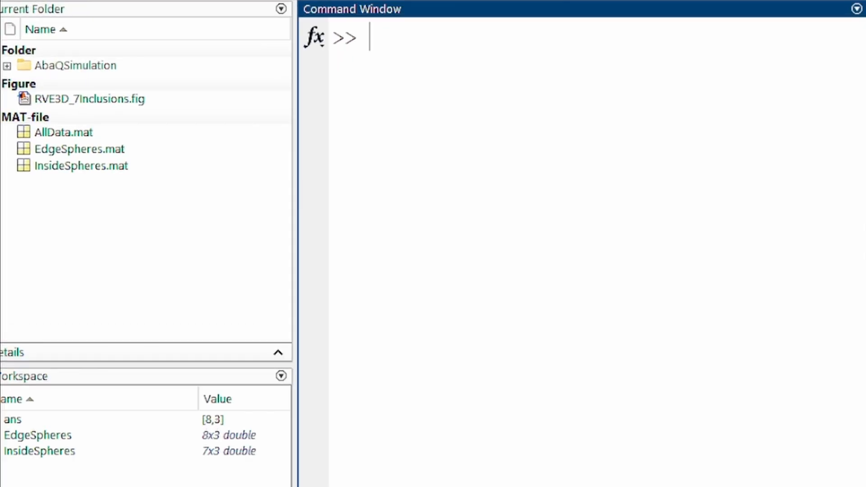
- Switch to MATLAB, display the InsideSpheres matrix and copy its first row of centre coordinates, 24.1748 22.3582 35.9745
type("nsideSpheres")
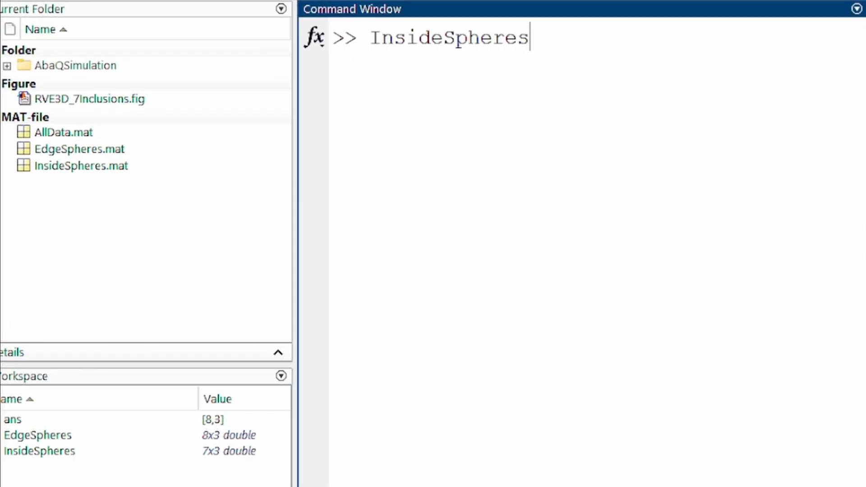
key("Return")
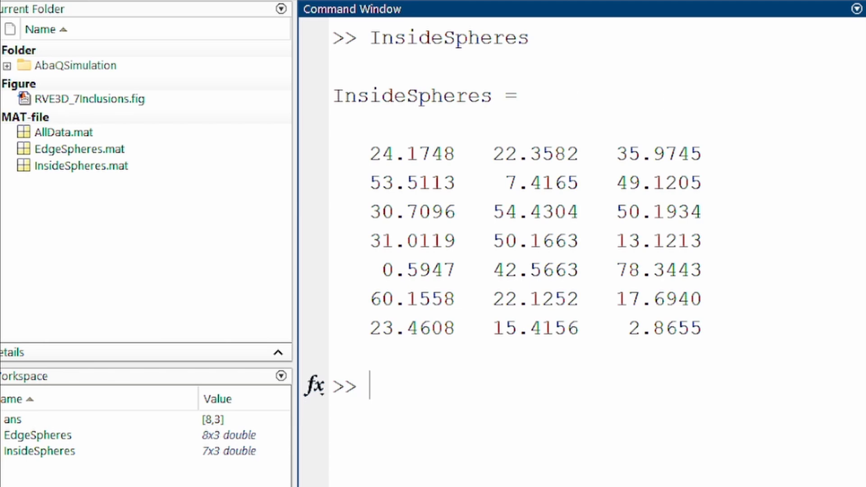
left_click_drag(715, 150, 370, 152)
key("ctrl+c")
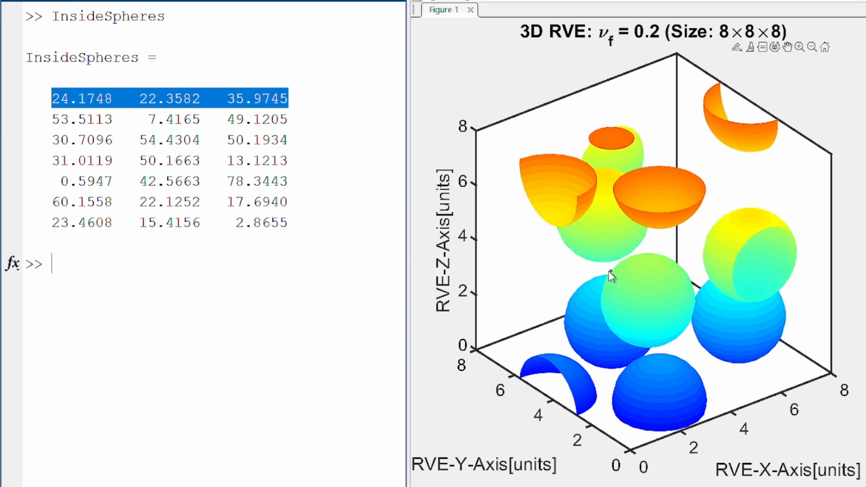
mouse_move(609, 272)
mouse_move(682, 218)
left_click(202, 246)
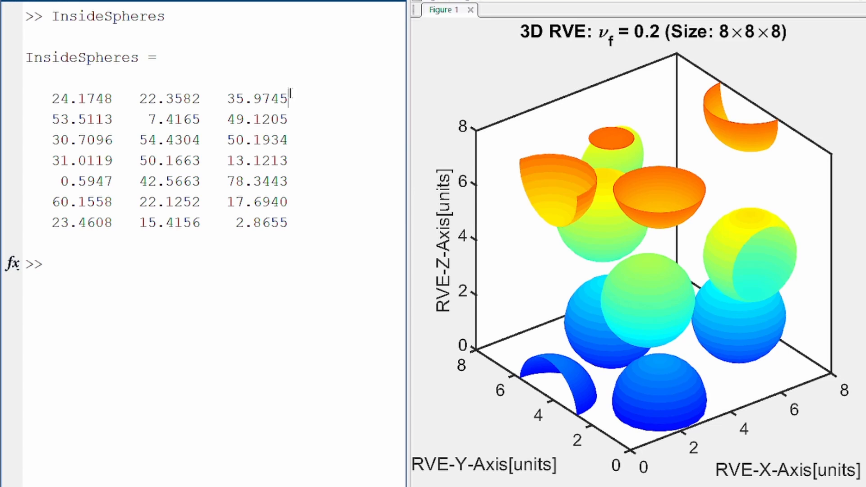
left_click_drag(291, 94, 61, 99)
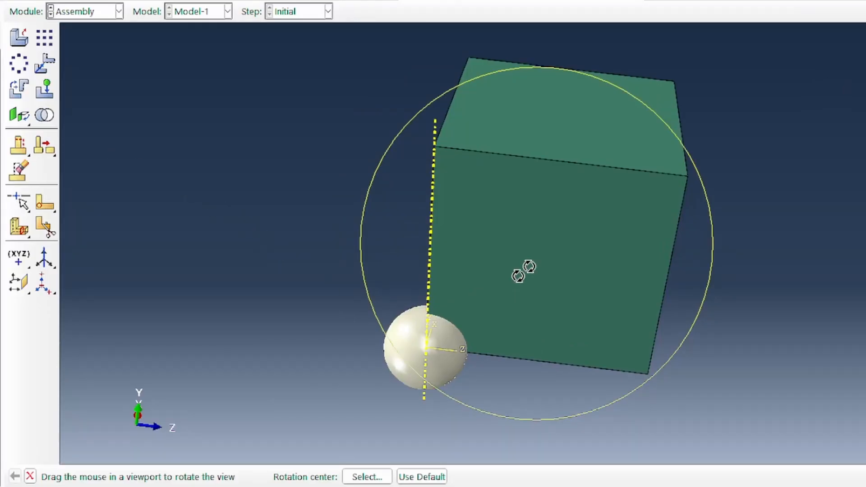
- Switch back to Abaqus and translate one sphere instance from 0.0,0.0,0.0 to the copied centre coordinates 24.1748, 22.3582, 35.9745
right_click(702, 221)
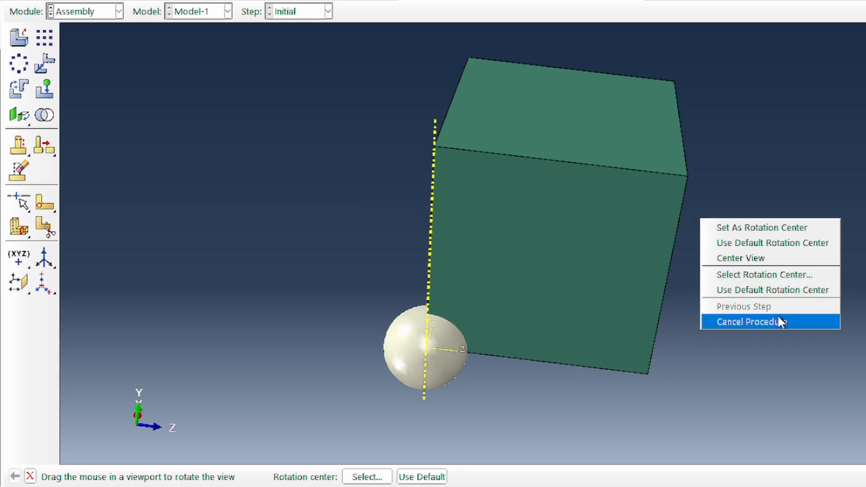
left_click(751, 322)
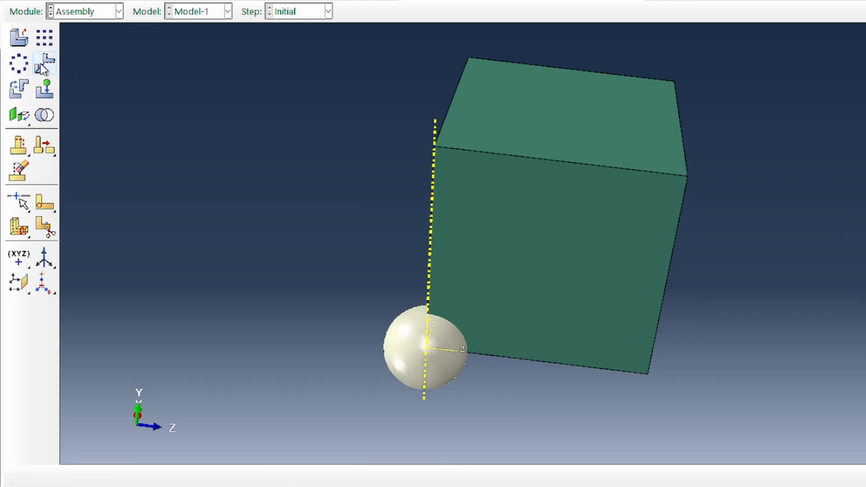
left_click(43, 68)
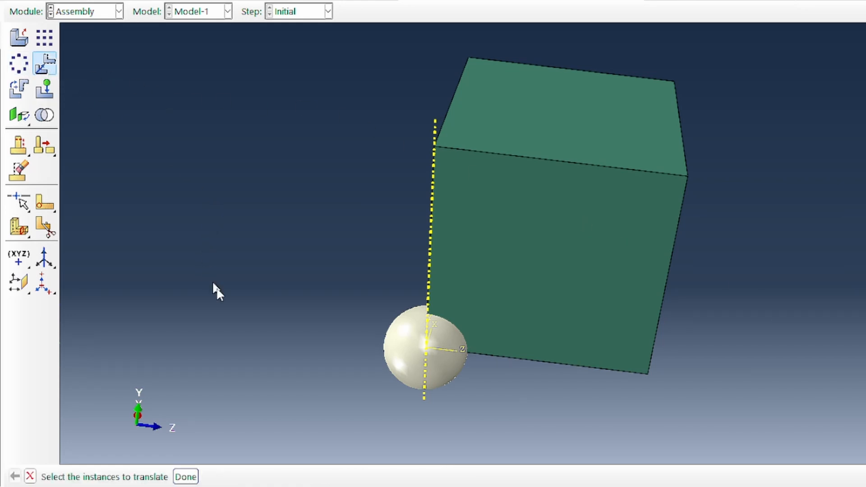
left_click(410, 345)
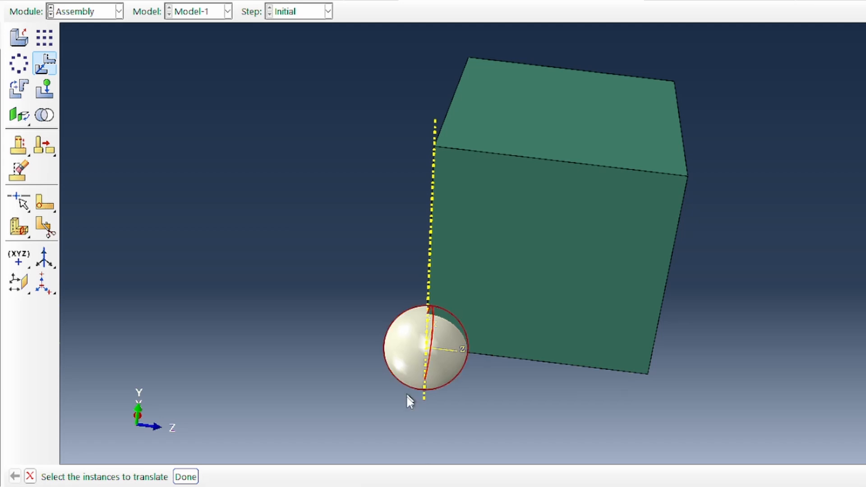
left_click(186, 477)
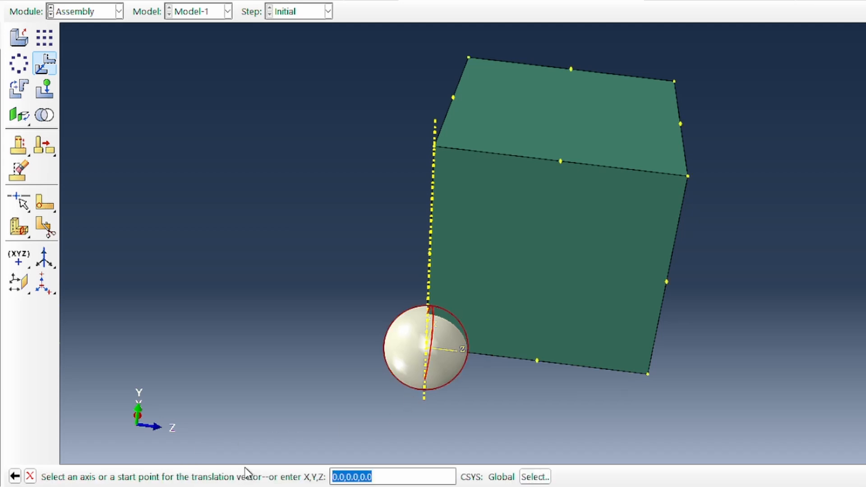
key("Return")
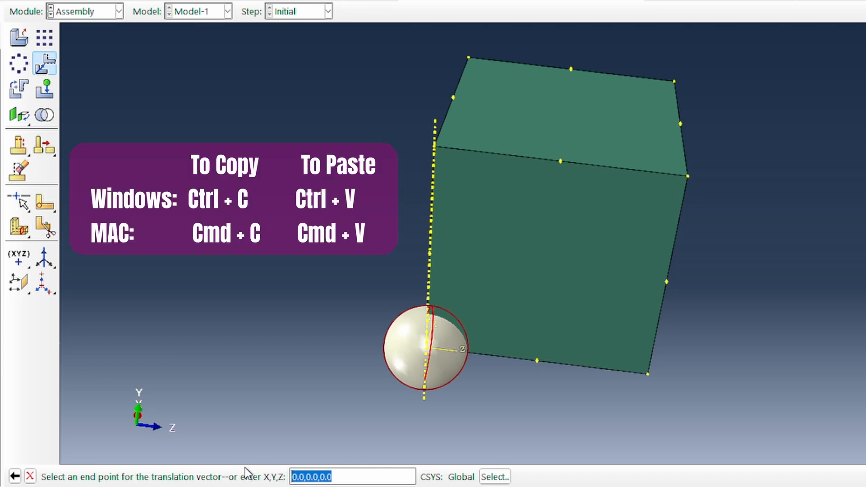
key("ctrl+v")
key("Return")
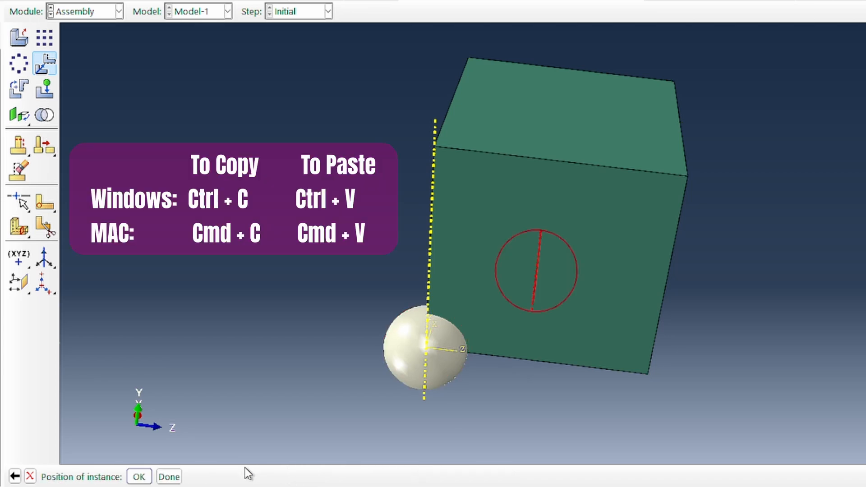
left_click(139, 477)
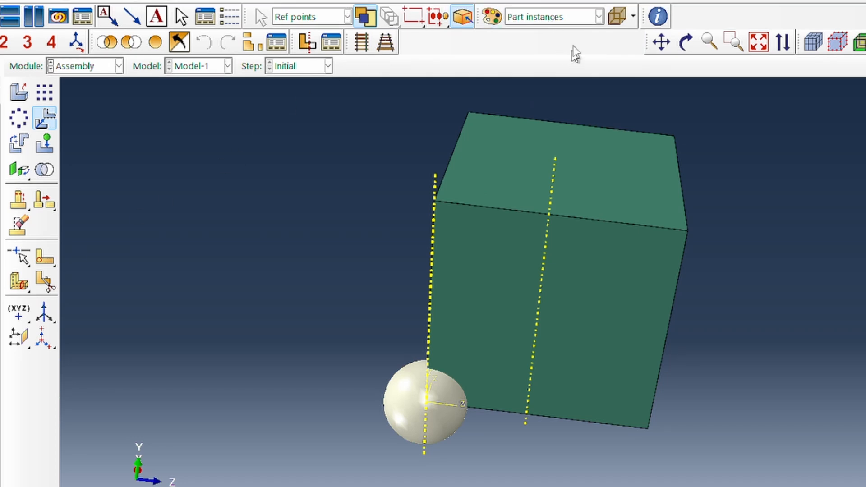
- Turn on translucency for the assembly display and fine-tune its level to show the sphere inside the cube
left_click(626, 20)
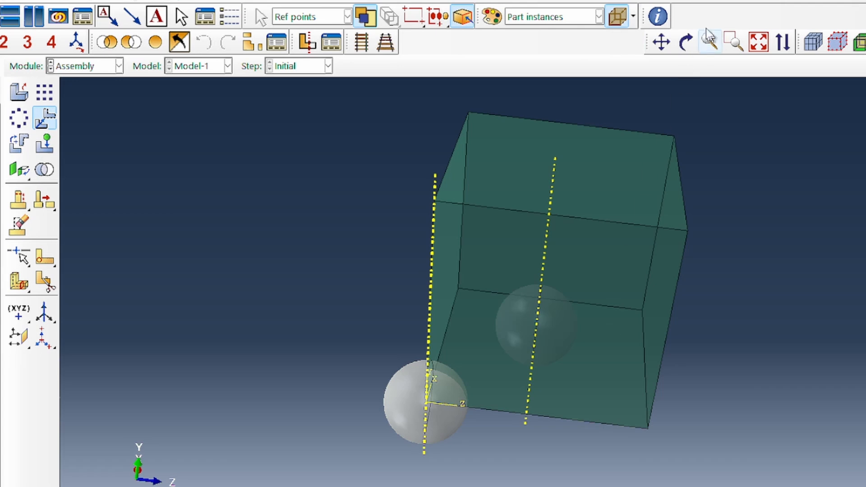
left_click(633, 18)
left_click_drag(636, 44, 635, 34)
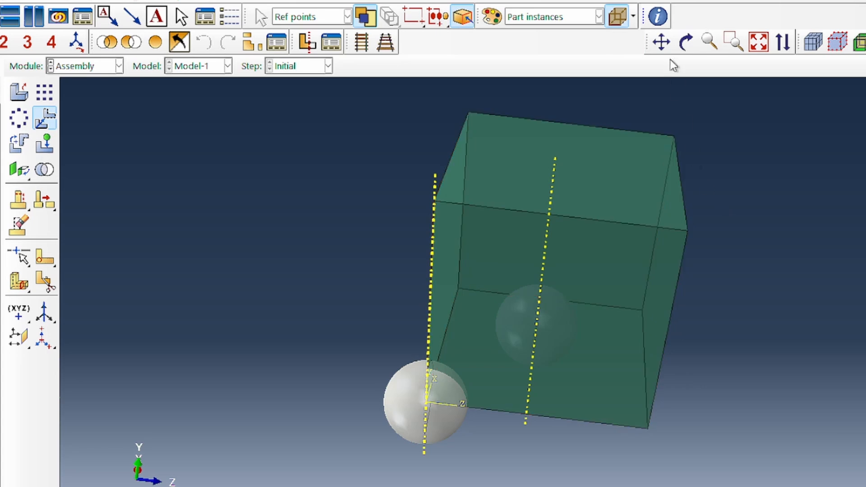
- Switch to MATLAB and copy the second row of InsideSpheres centre coordinates, 53.5113 7.4165 49.1205
left_click(686, 43)
left_click_drag(653, 152, 550, 247)
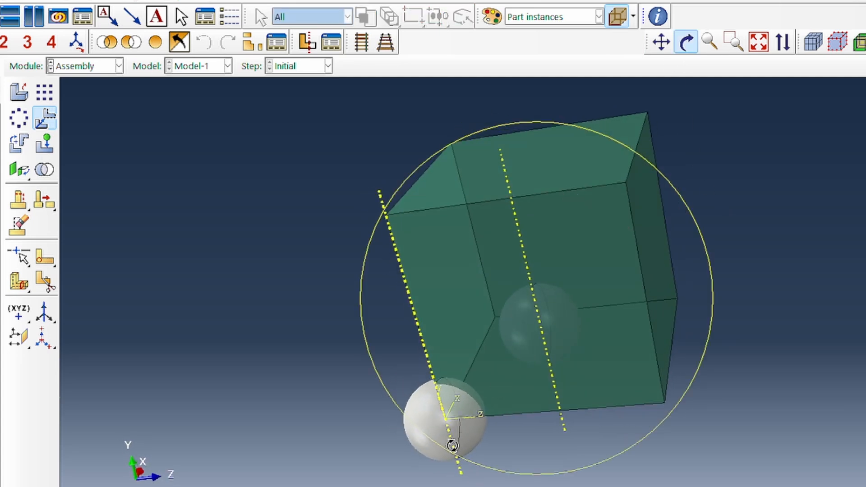
right_click(811, 271)
left_click(829, 370)
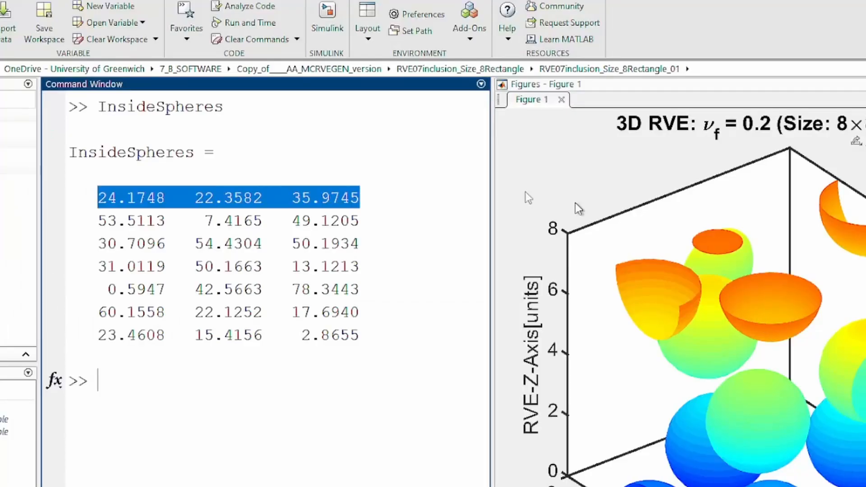
left_click_drag(358, 220, 98, 220)
key("ctrl+c")
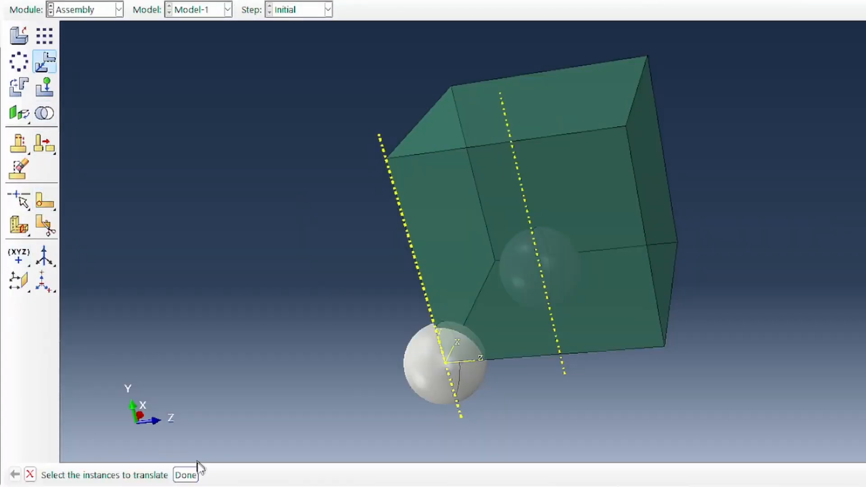
- Switch back to Abaqus and translate a sphere instance from the origin to the copied centre coordinates 53.5113, 7.4165, 49.1205
left_click(187, 475)
left_click(45, 62)
left_click(442, 382)
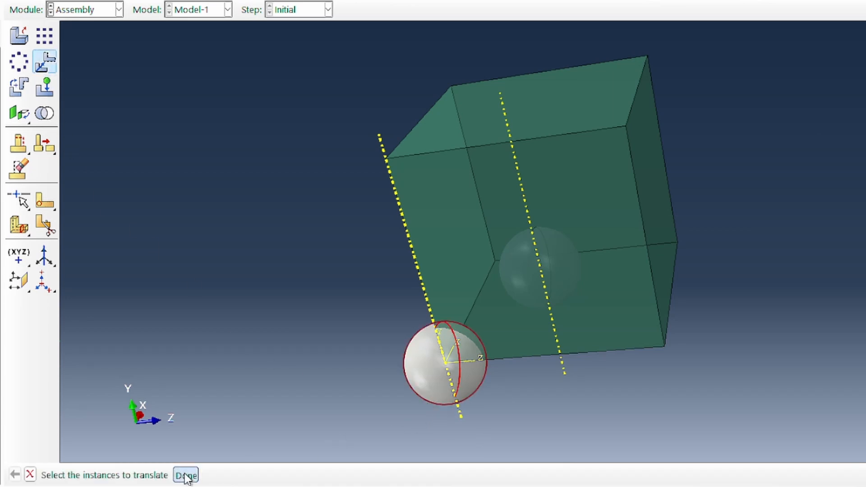
left_click(185, 474)
key("Return")
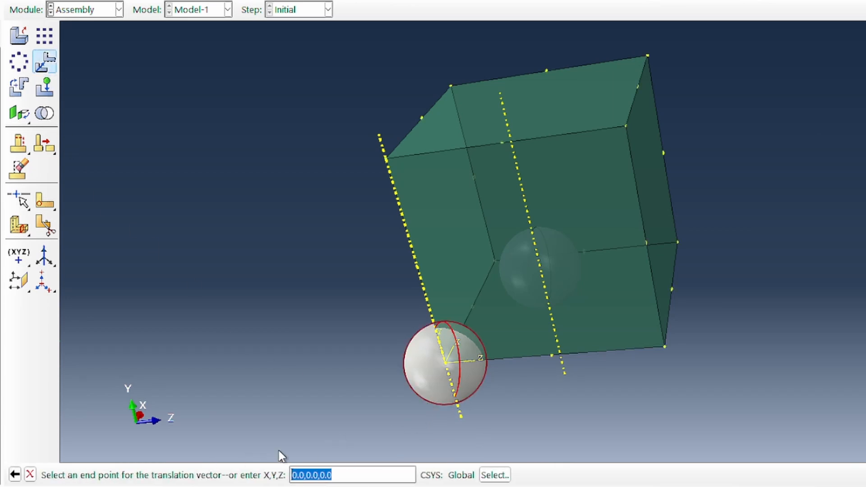
key("ctrl+v")
key("Return")
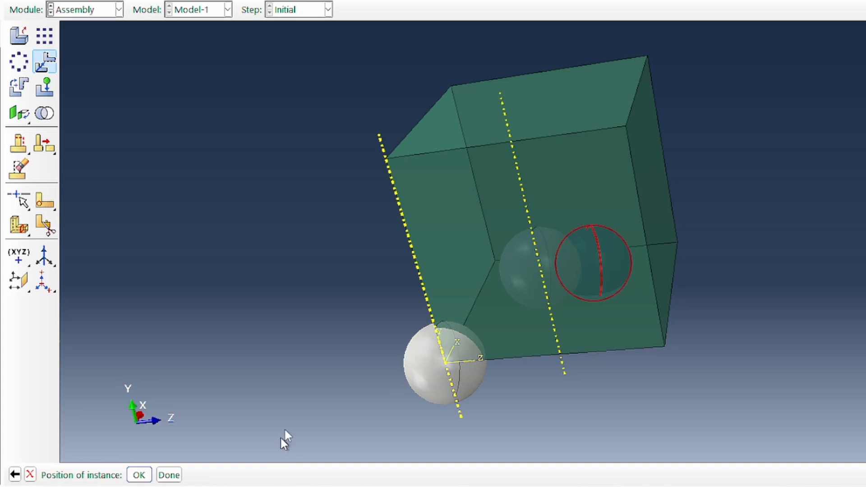
left_click(138, 475)
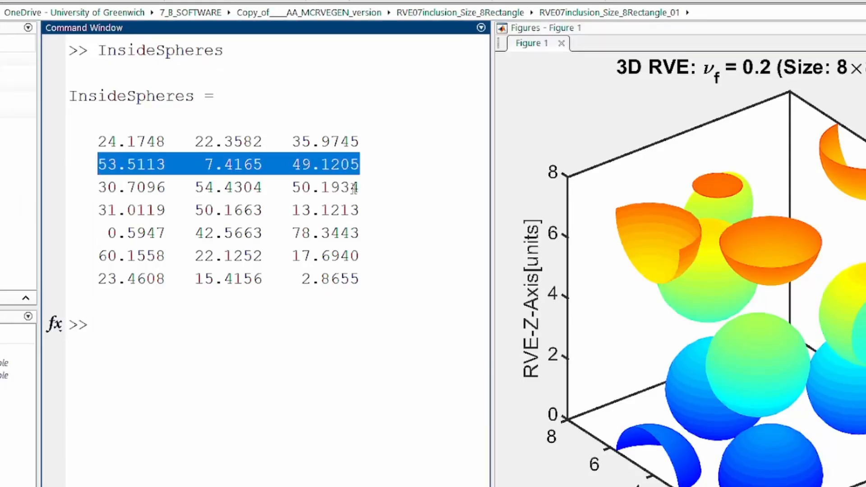
- Copy the third InsideSpheres row from MATLAB and translate a sphere instance in Abaqus from the origin to 30.7096, 54.4304, 50.1934
left_click_drag(355, 187, 97, 186)
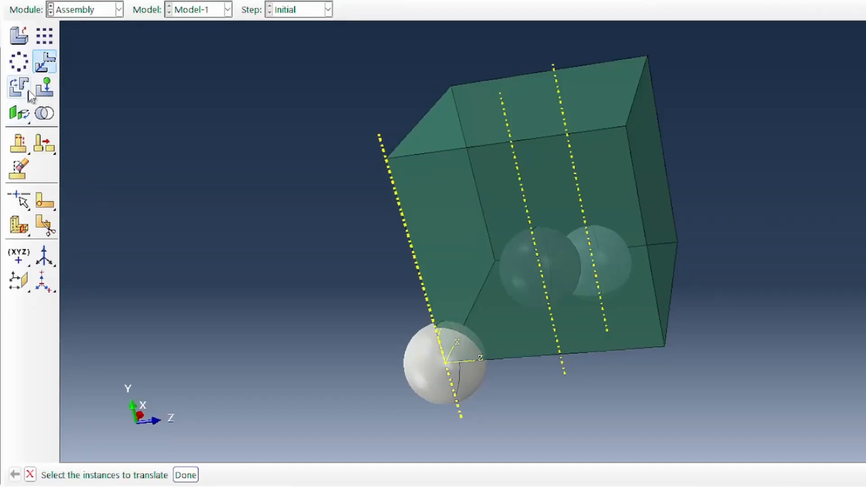
left_click(42, 64)
left_click(42, 63)
left_click(418, 375)
left_click(186, 475)
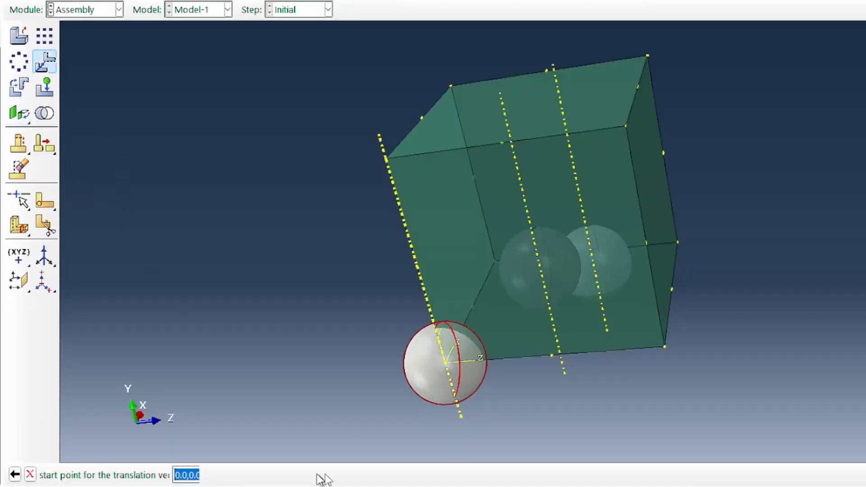
key("Return")
left_click(401, 475)
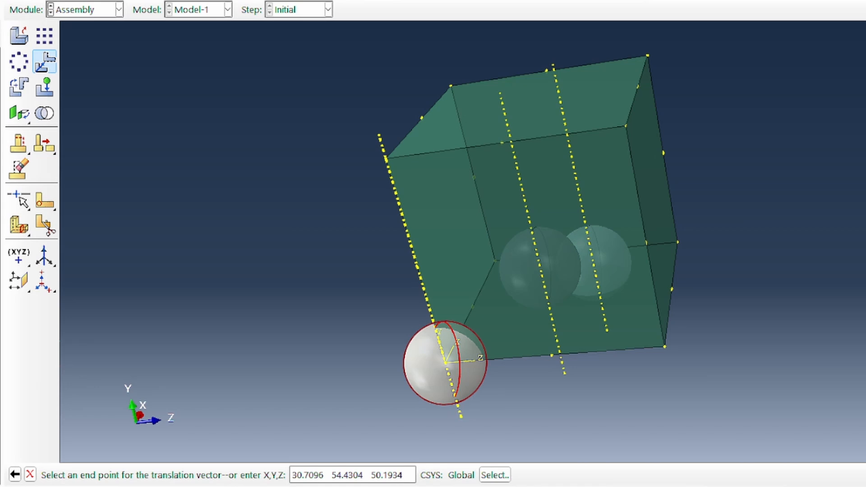
key("Return")
left_click(139, 475)
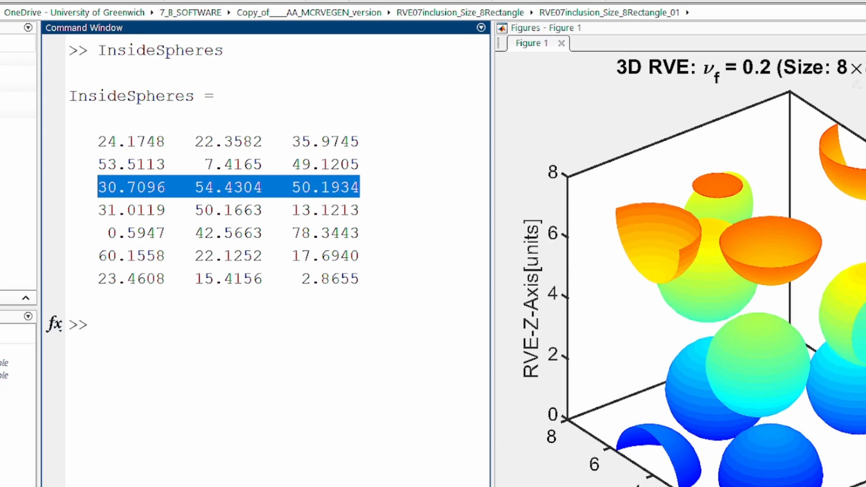
- Copy the fourth InsideSpheres row from MATLAB and translate a sphere instance in Abaqus from the origin to 31.0119, 50.1663, 13.1213
left_click_drag(359, 210, 98, 209)
key("ctrl+c")
key("alt+Tab")
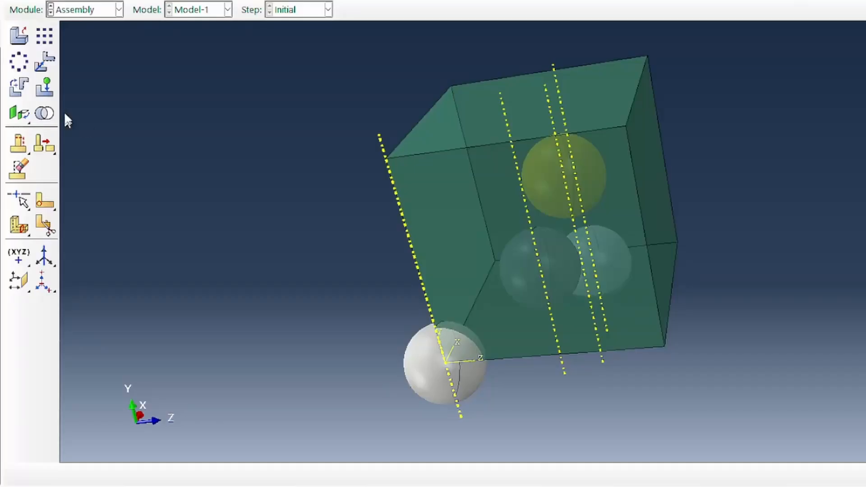
left_click(44, 66)
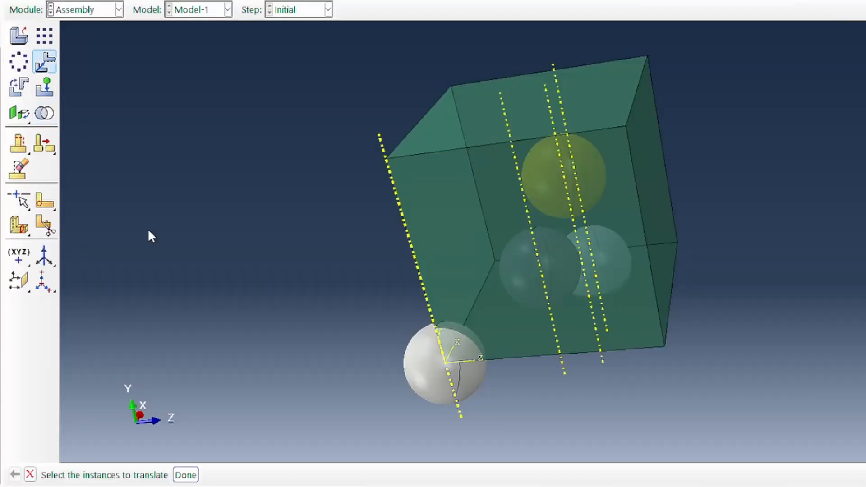
left_click(440, 397)
left_click(186, 475)
key("Return")
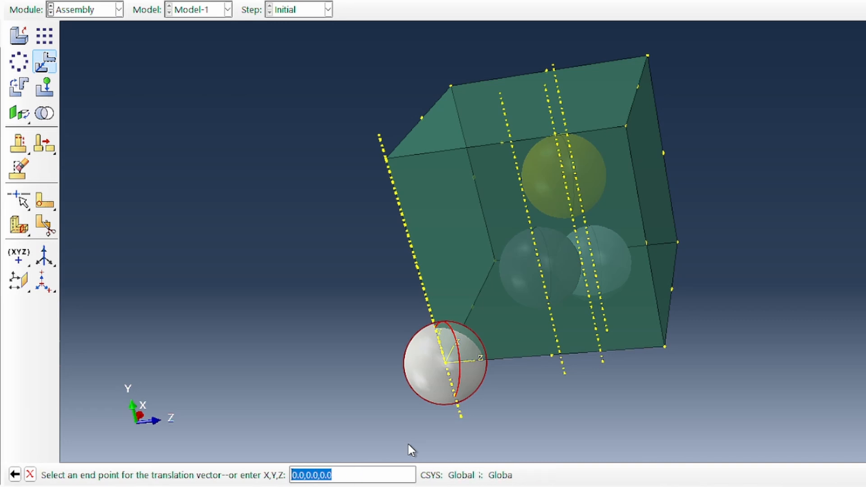
key("ctrl+v")
key("Return")
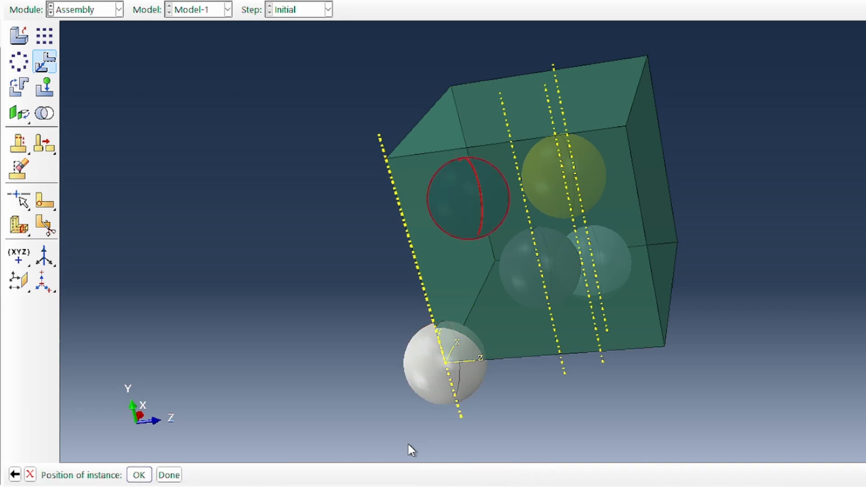
left_click(139, 475)
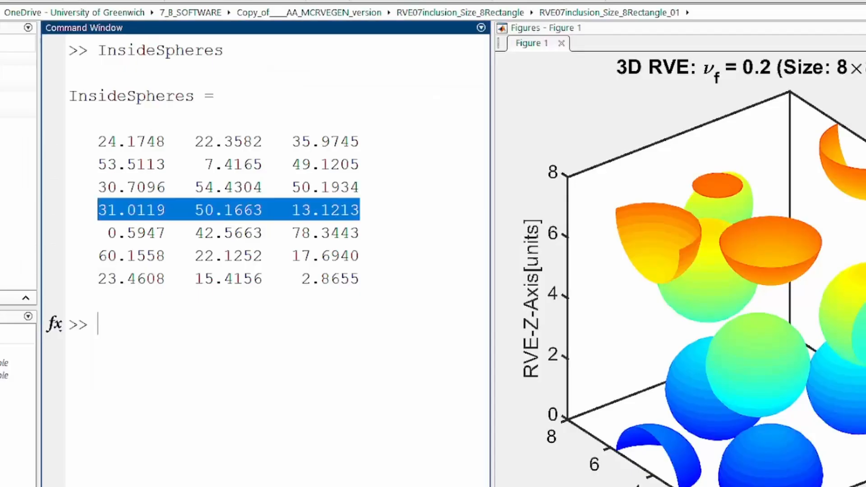
- Copy the fifth InsideSpheres row from MATLAB and translate a sphere instance in Abaqus from the origin to 0.5947, 42.5663, 78.3443
left_click_drag(359, 233, 106, 232)
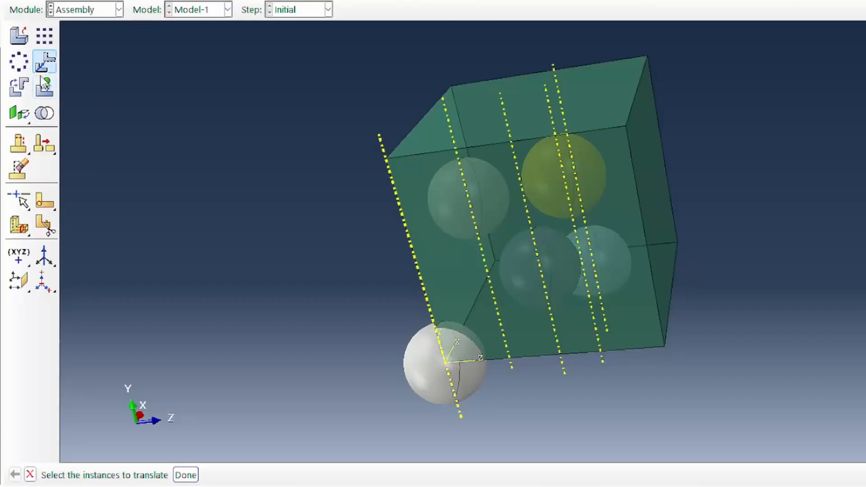
left_click(44, 61)
left_click(416, 364)
left_click(186, 475)
key("Return")
type("0.5947   42.5603   70.3443")
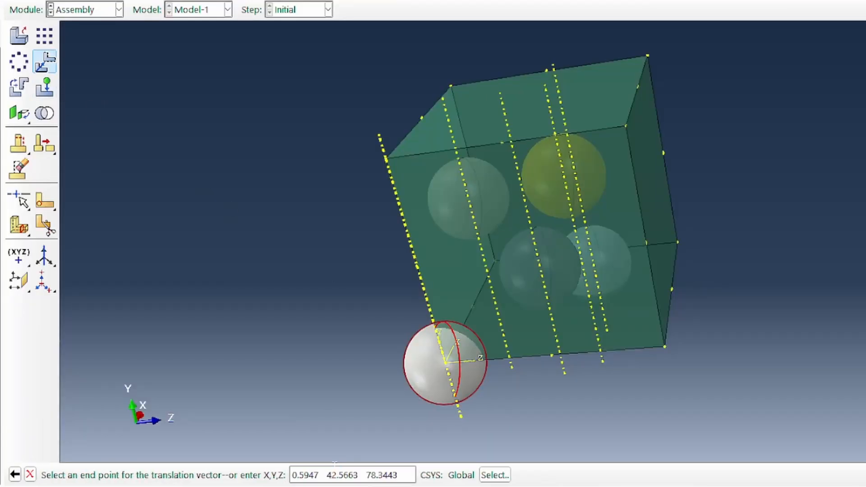
key("Return")
left_click(139, 475)
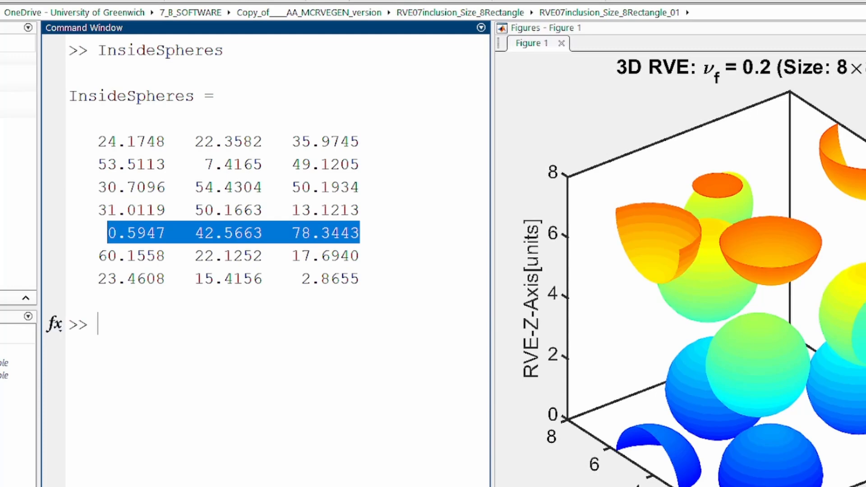
- Copy the sixth InsideSpheres row from MATLAB and translate a sphere instance in Abaqus from the origin to 60.1558, 22.1252, 17.6940
left_click_drag(359, 256, 95, 257)
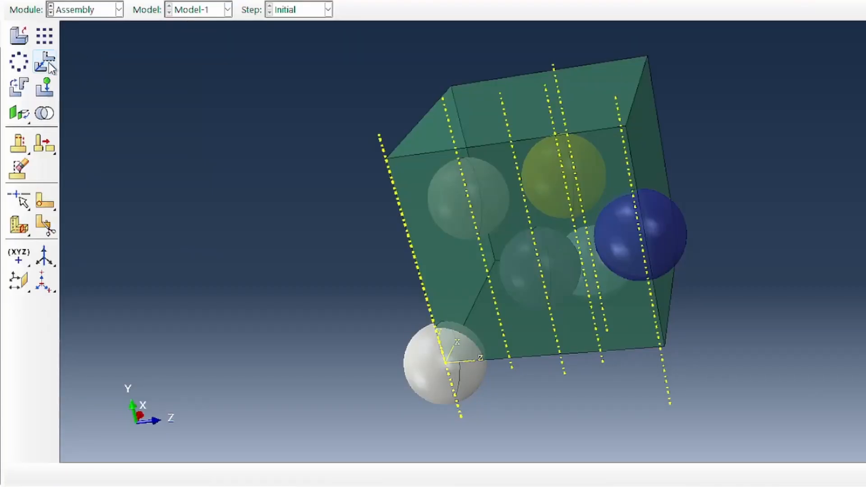
left_click(45, 62)
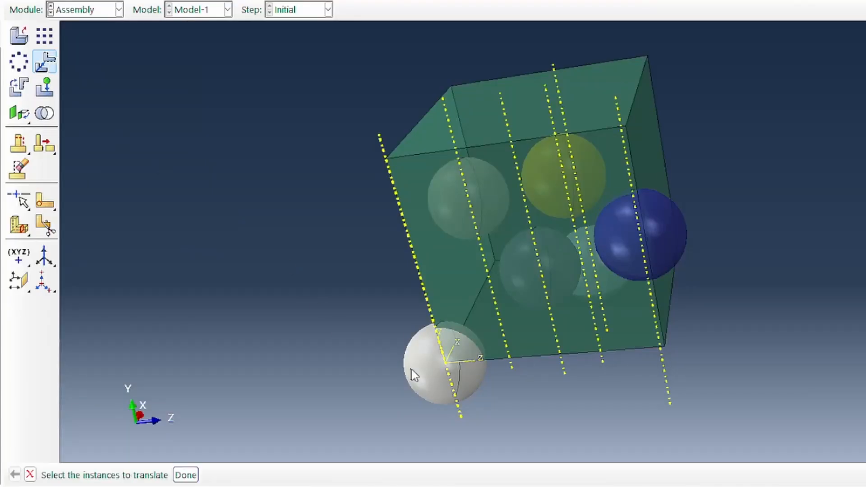
left_click(413, 369)
left_click(185, 475)
key("Return")
type("60.7308,22.1232,11.9348")
key("Return")
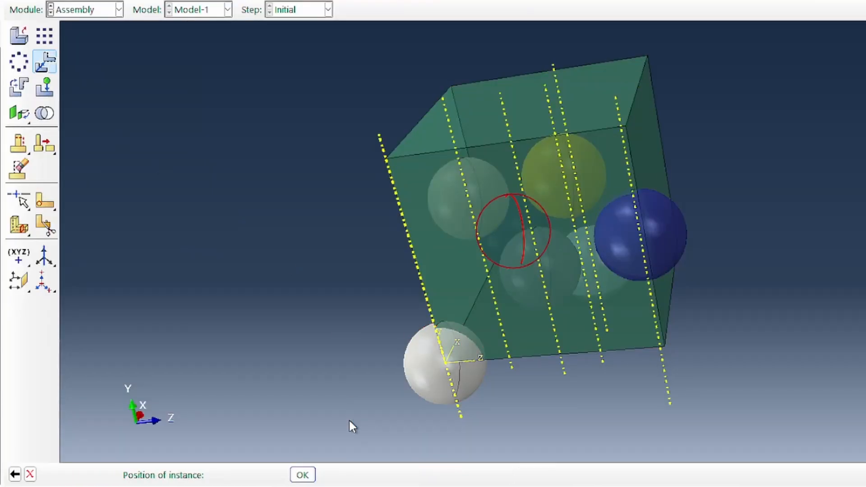
left_click(138, 475)
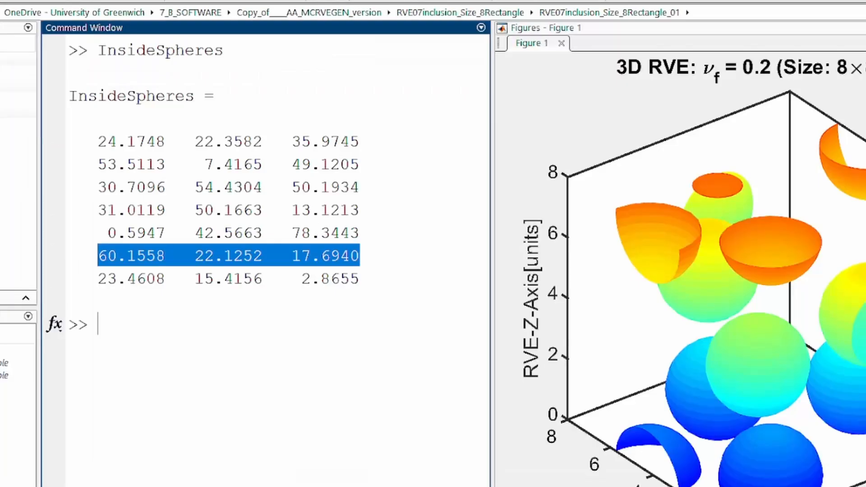
- Copy the last InsideSpheres row from MATLAB and translate a sphere instance in Abaqus from the origin to 23.4608, 15.4156, 2.8655
left_click_drag(367, 332, 92, 333)
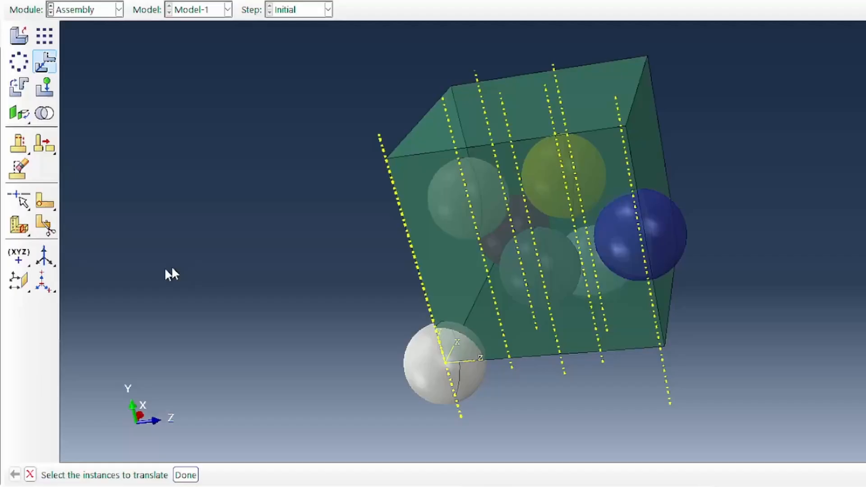
left_click(188, 474)
left_click(45, 62)
left_click(433, 385)
left_click(186, 475)
key("Return")
type("23.4608   15.4156    2.0655")
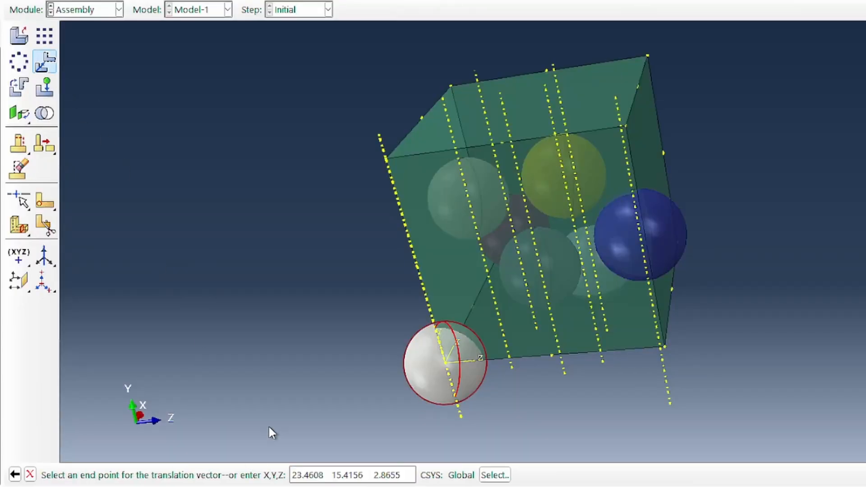
key("Return")
left_click(139, 475)
left_click(186, 476)
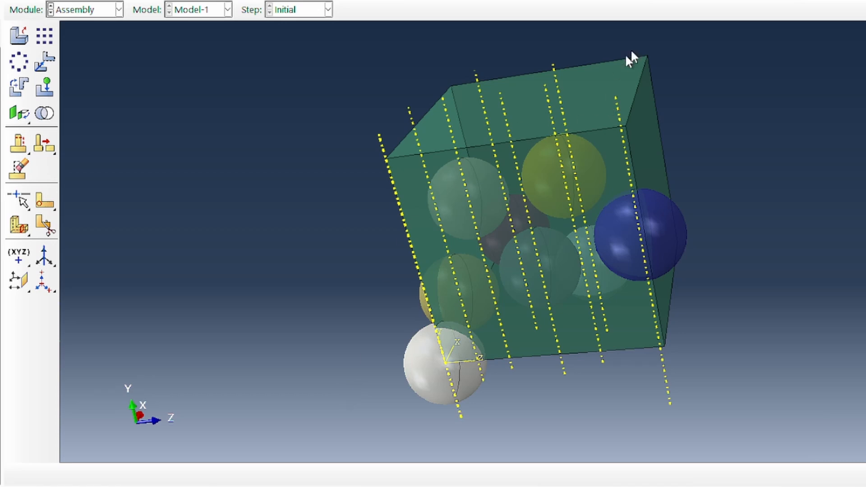
- Switch to MATLAB, clear the command window with clc and display the EdgeSpheres matrix
left_click(694, 1)
left_click_drag(486, 200, 489, 270)
left_click_drag(659, 284, 613, 213)
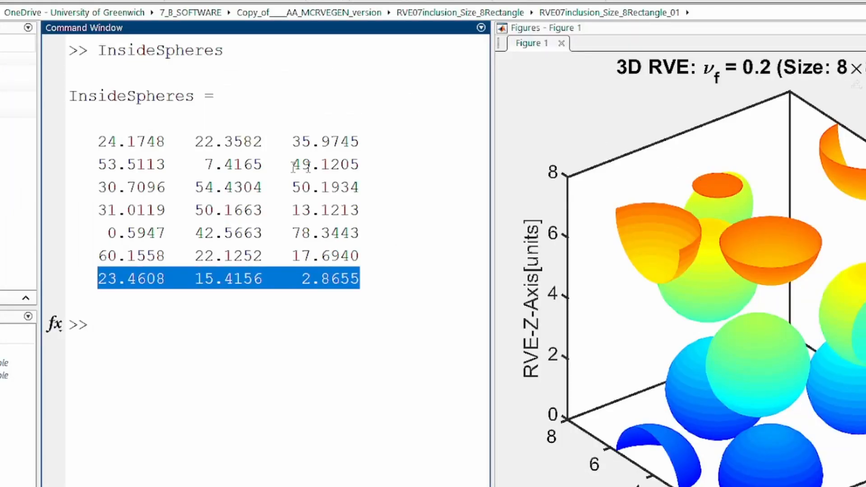
left_click(360, 279)
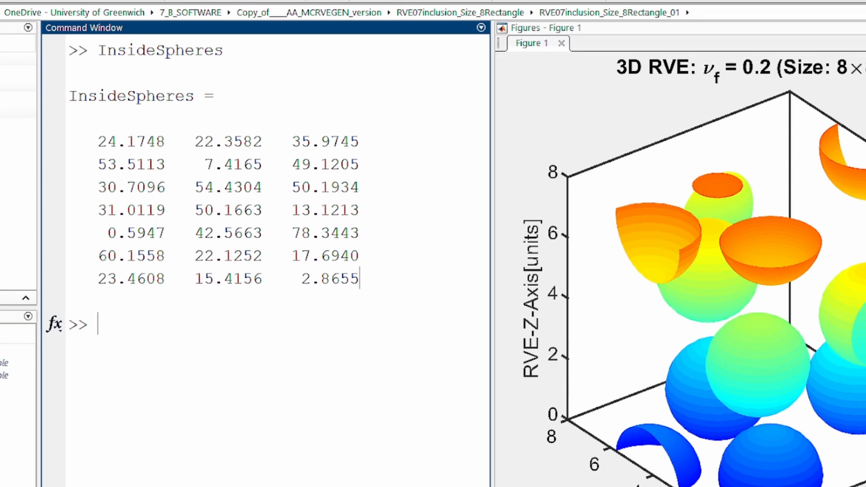
type("clc")
key("Return")
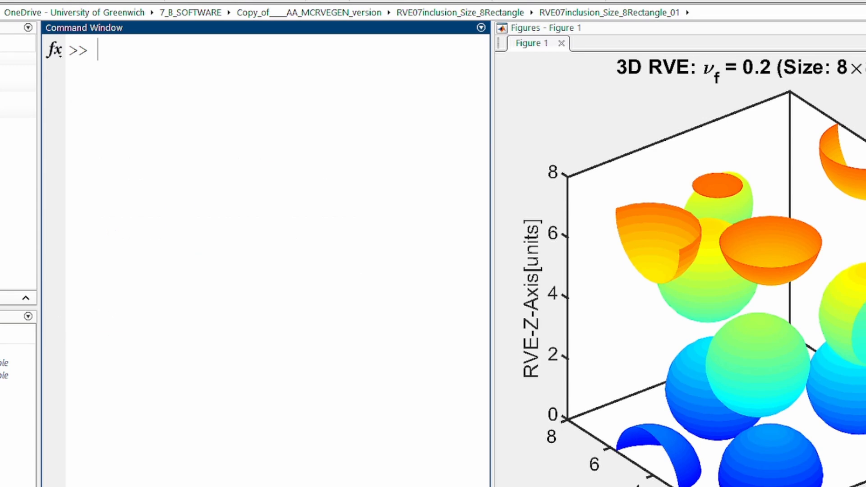
type("EdgeSpheres")
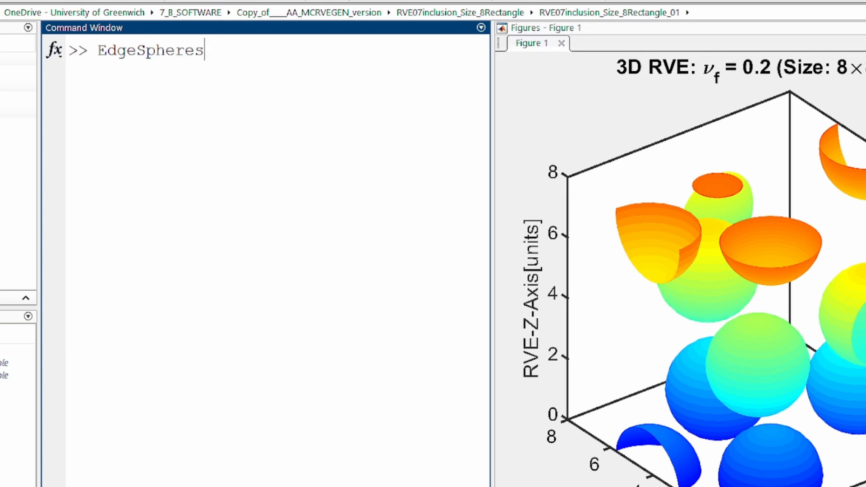
key("Return")
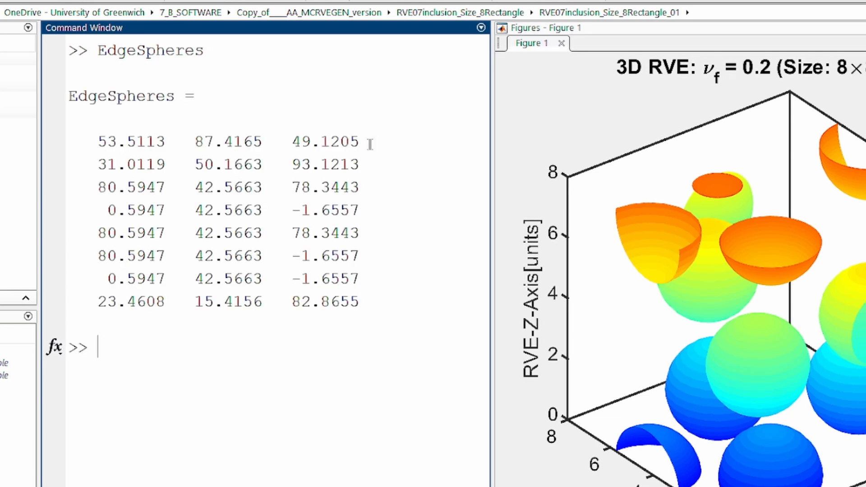
- Copy the first EdgeSpheres row from MATLAB and translate a sphere instance in Abaqus from the origin to 53.5113, 87.4165, 49.1205
left_click_drag(370, 144, 102, 141)
key("ctrl+c")
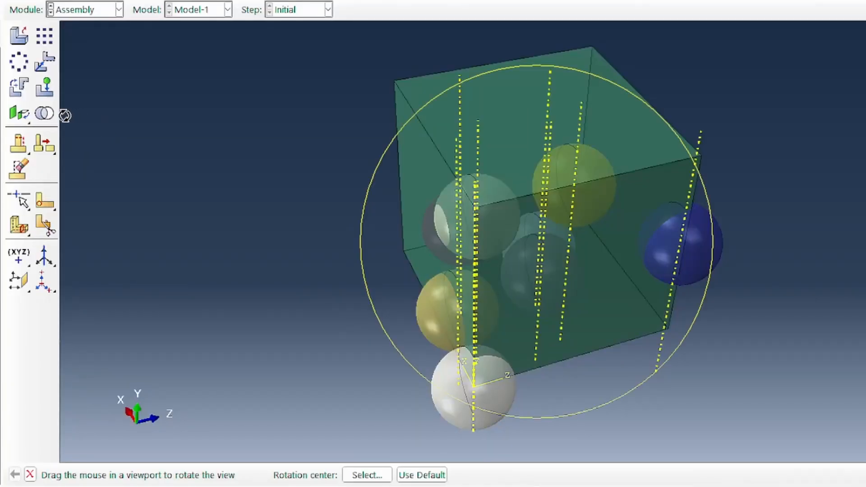
left_click(45, 60)
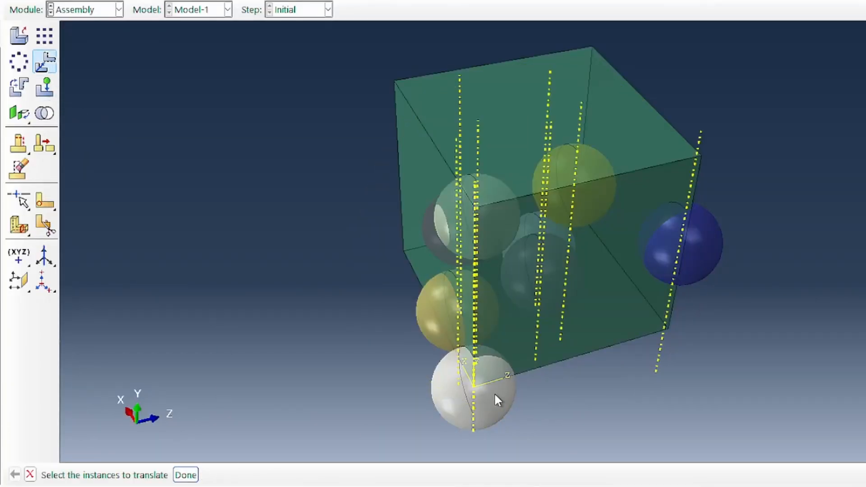
left_click(495, 395)
left_click(185, 475)
key("Return")
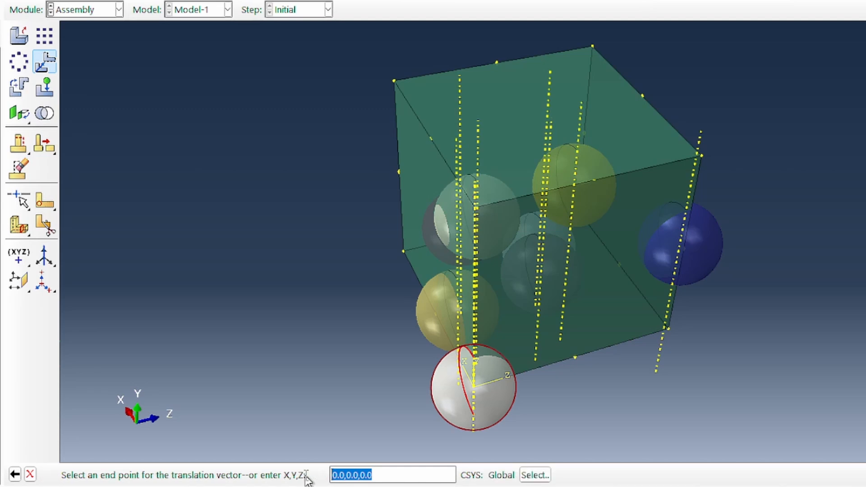
key("ctrl+v")
key("Return")
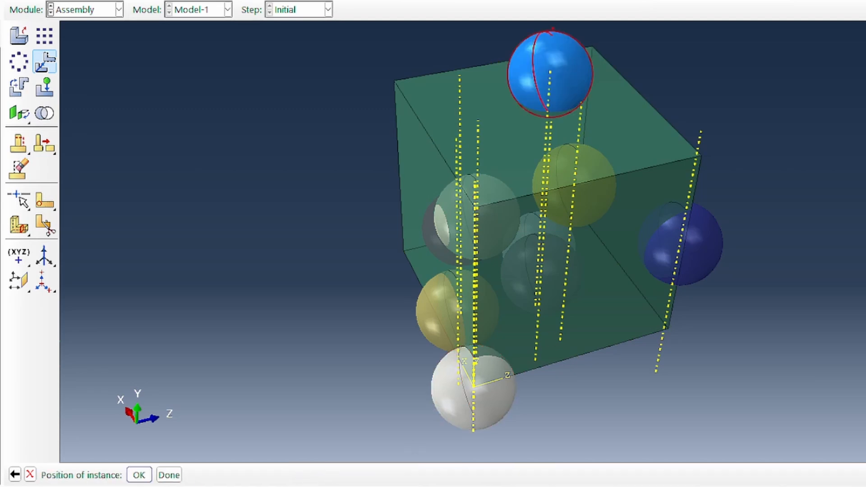
left_click(139, 475)
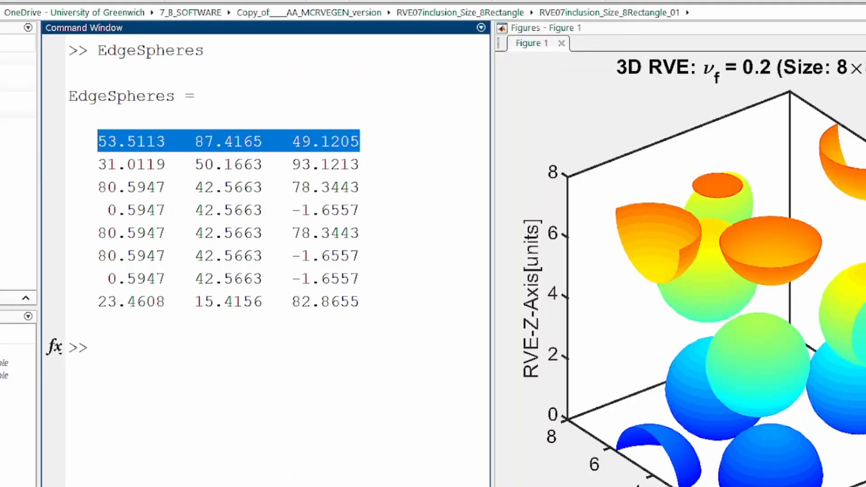
- Copy the second EdgeSpheres row from MATLAB and translate a sphere instance in Abaqus from the origin to 31.0119, 50.1663, 93.1213
left_click_drag(360, 164, 99, 165)
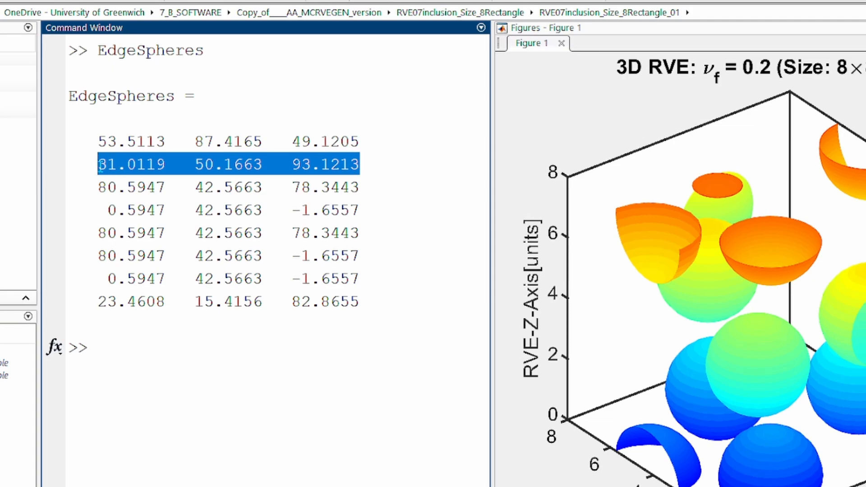
key("alt+Tab")
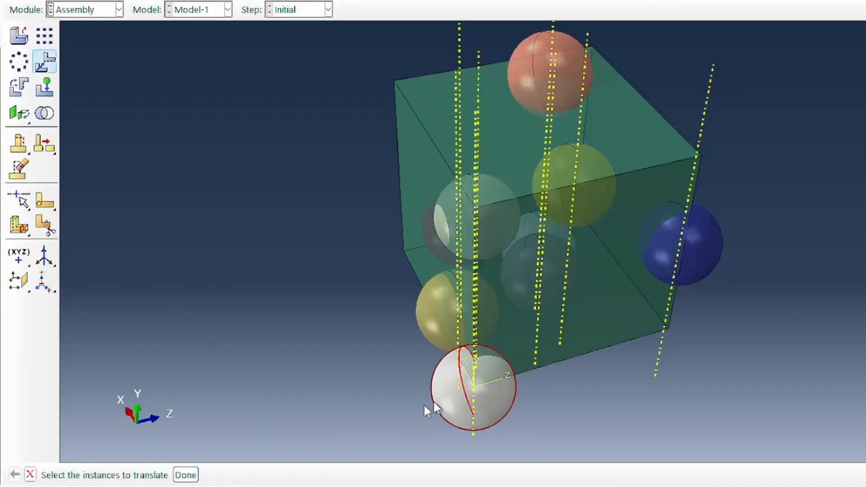
left_click(185, 475)
key("Return")
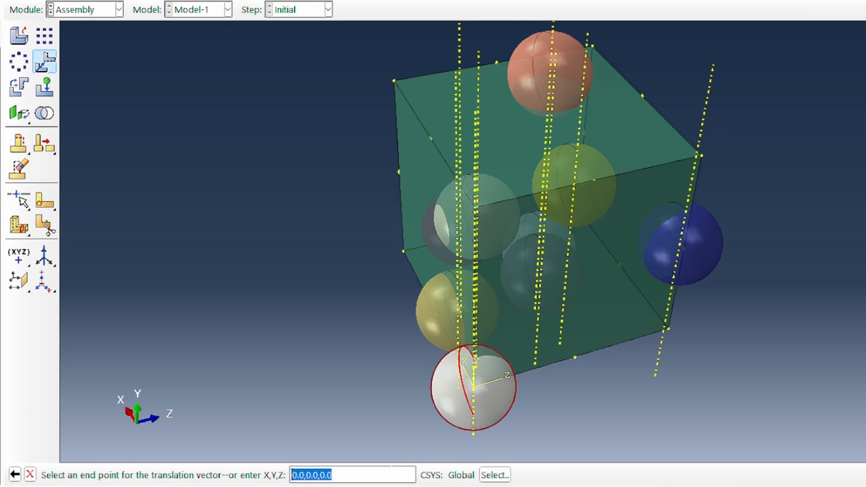
type("31.0718, 50.9083, 55.1213")
key("Return")
key("Return")
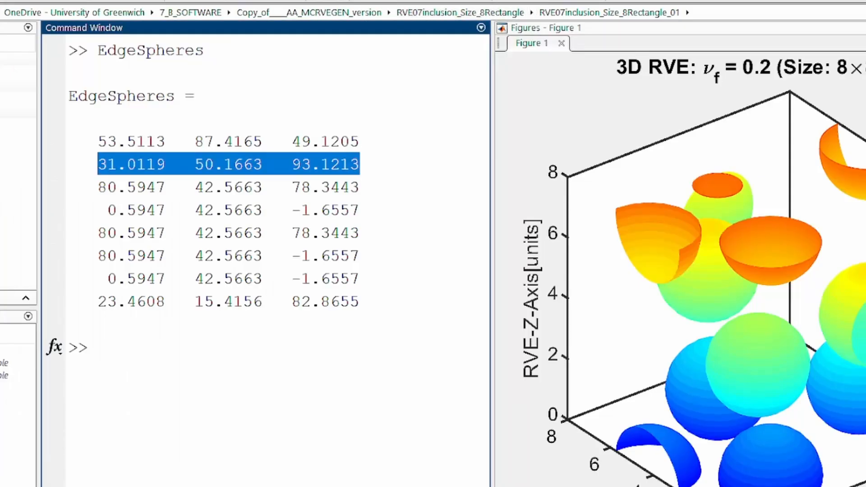
- Copy the third EdgeSpheres row from MATLAB and translate a sphere instance in Abaqus from the origin to 80.5947, 42.5663, 78.3443
left_click_drag(325, 185, 100, 189)
key("ctrl+c")
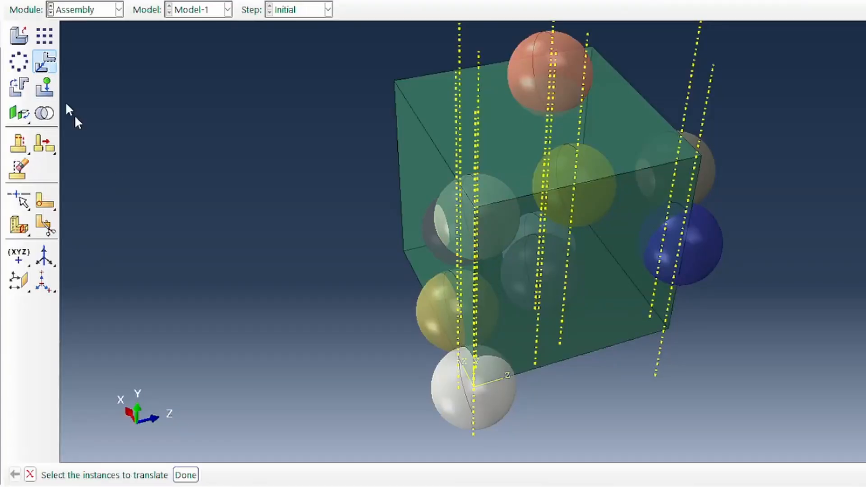
left_click(447, 401)
left_click(186, 475)
key("Return")
key("ctrl+v")
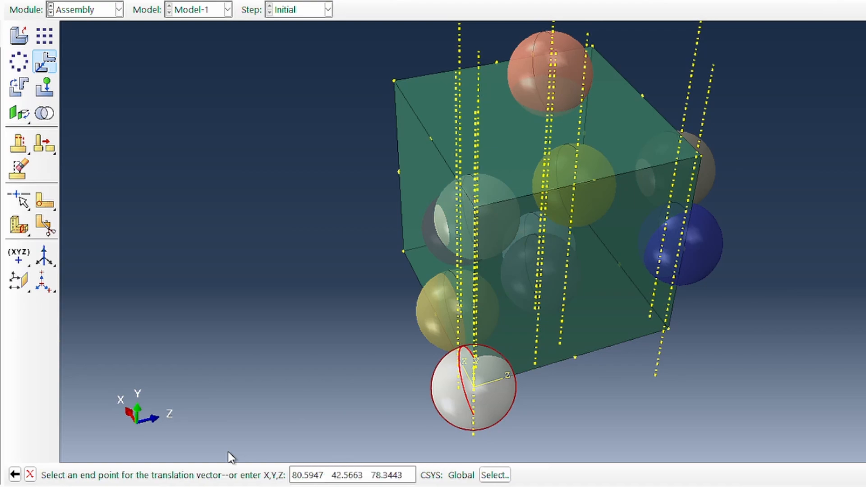
key("Return")
key("Return")
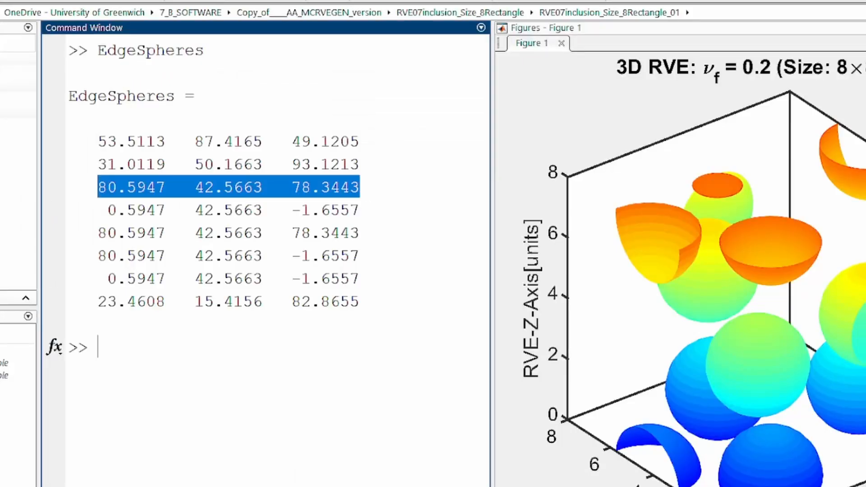
- Copy the fourth EdgeSpheres row from MATLAB and translate a sphere instance in Abaqus from the origin to 0.5947, 42.5663, -1.6557
left_click_drag(360, 211, 99, 212)
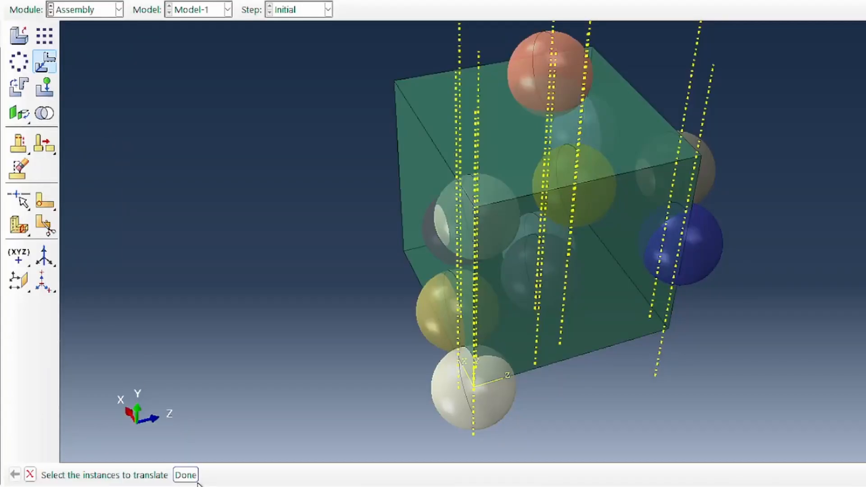
left_click(195, 479)
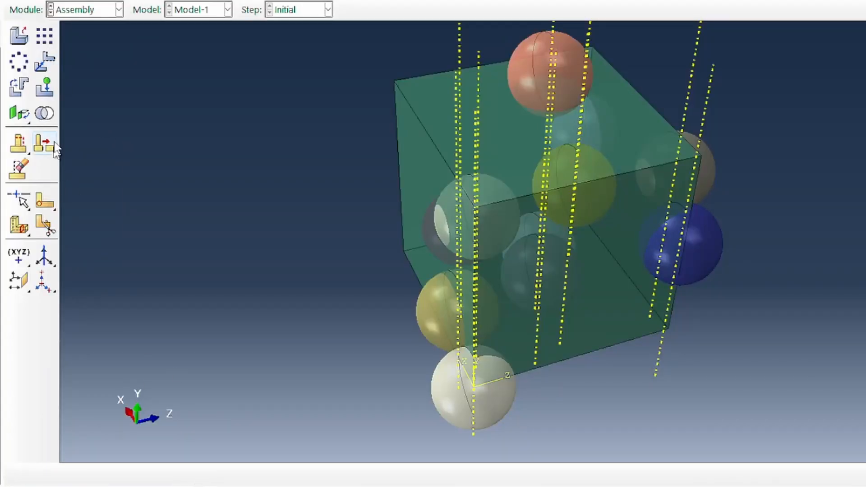
left_click(47, 64)
left_click(465, 423)
left_click(193, 476)
key("Return")
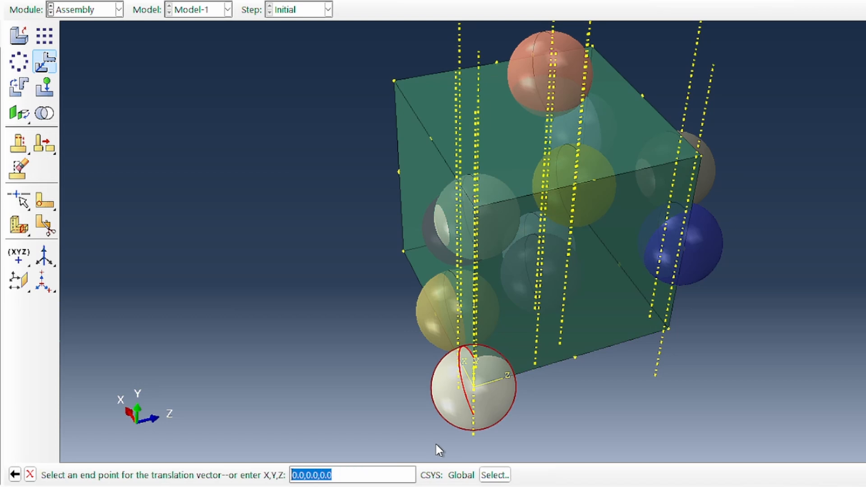
type("0.5947 42.3663 -1.0657")
key("Return")
key("Return")
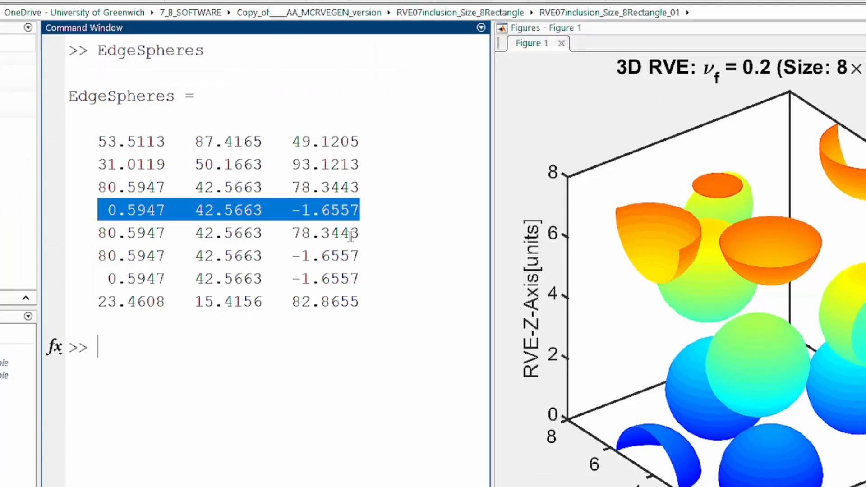
- Copy the coordinates in the fifth EdgeSpheres row from MATLAB and translate a sphere instance in Abaqus from the origin by the copied values
left_click_drag(360, 232, 98, 232)
left_click_drag(359, 233, 102, 239)
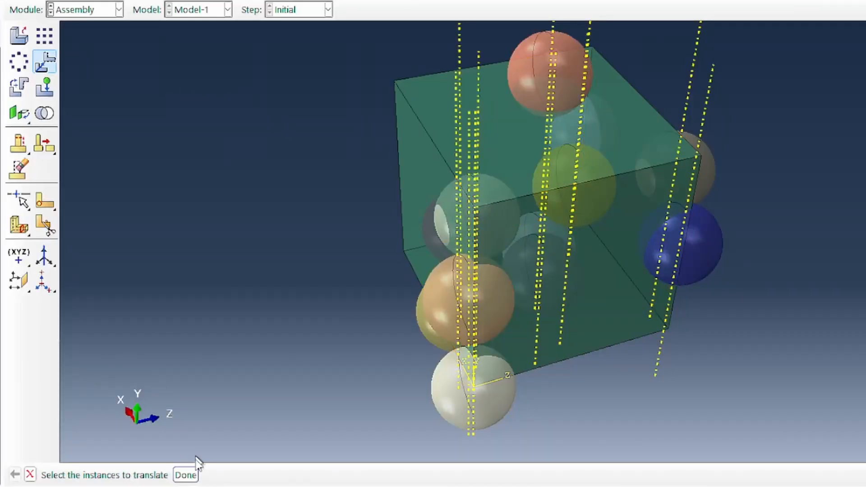
left_click(185, 472)
left_click(44, 61)
left_click(429, 387)
left_click(184, 472)
key("Return")
key("ctrl+v")
key("Return")
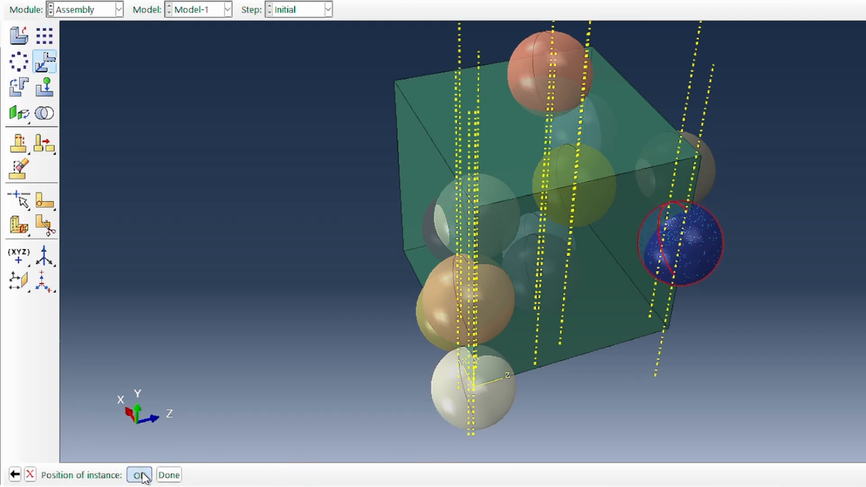
left_click(139, 474)
- Copy the sixth EdgeSpheres row from MATLAB and translate a sphere instance in Abaqus from the origin to 80.5947, 42.5663, -1.6557
left_click_drag(360, 256, 97, 255)
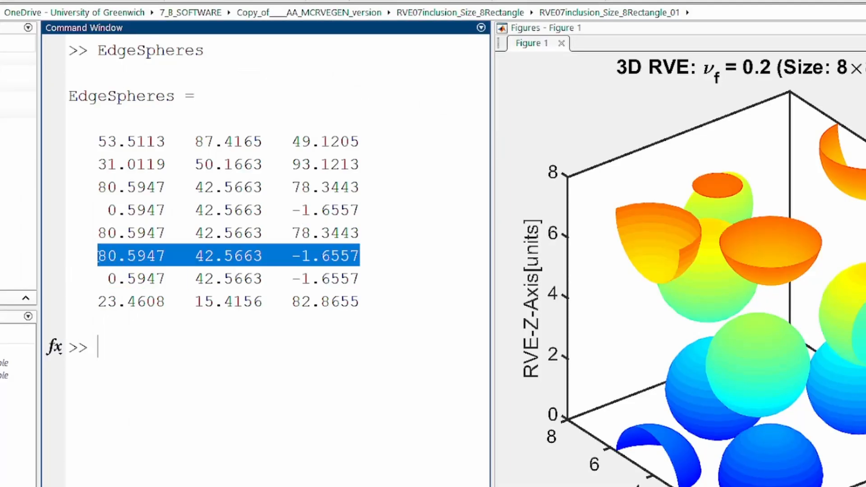
key("alt+Tab")
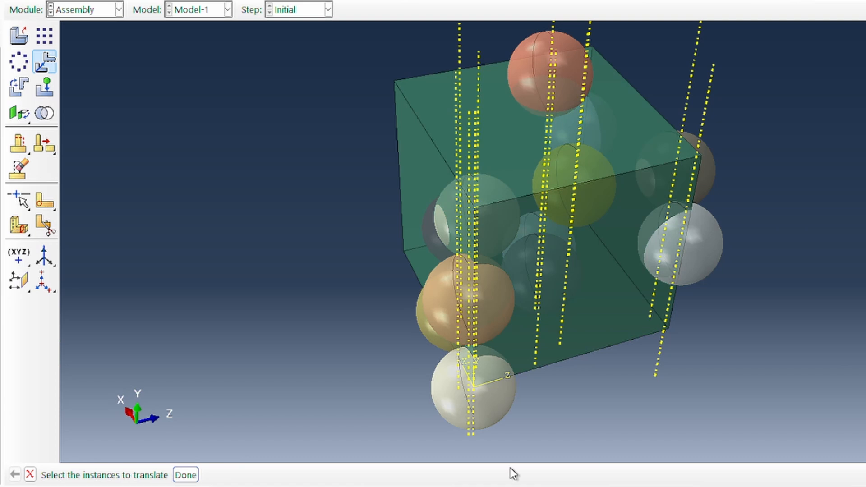
left_click(498, 425)
left_click(184, 475)
key("Return")
type("80.5947   42.5663    1.8557")
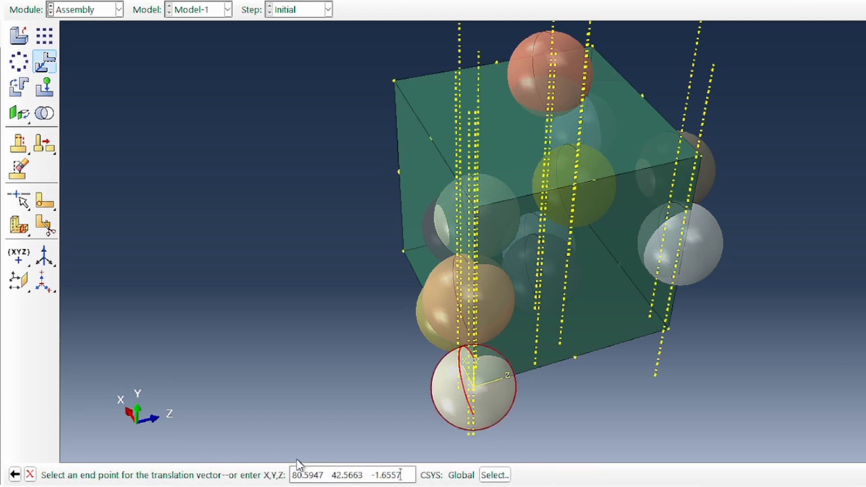
key("Return")
left_click(139, 474)
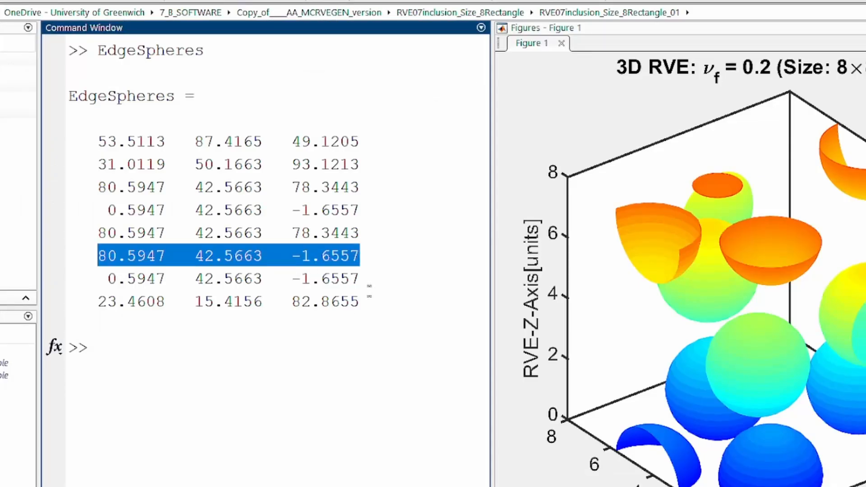
- Copy the seventh EdgeSpheres row from MATLAB and translate a sphere instance in Abaqus from the origin to 0.5947, 42.5663, -1.6557
left_click_drag(359, 278, 110, 286)
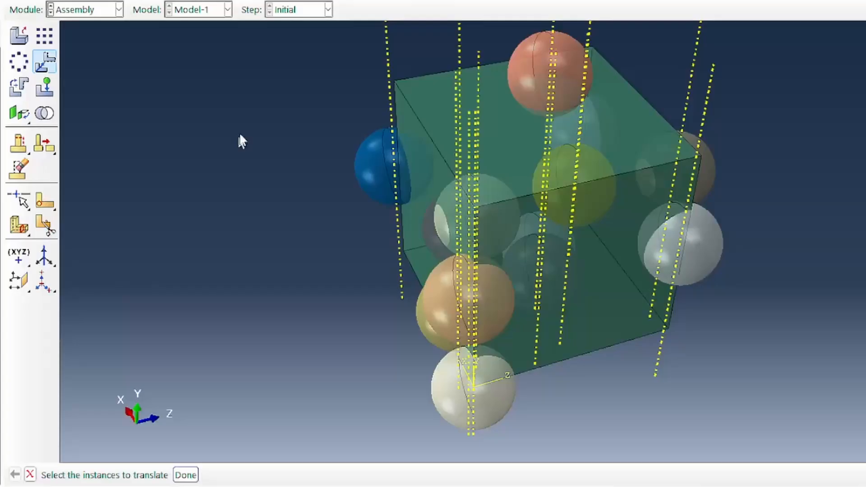
left_click(52, 65)
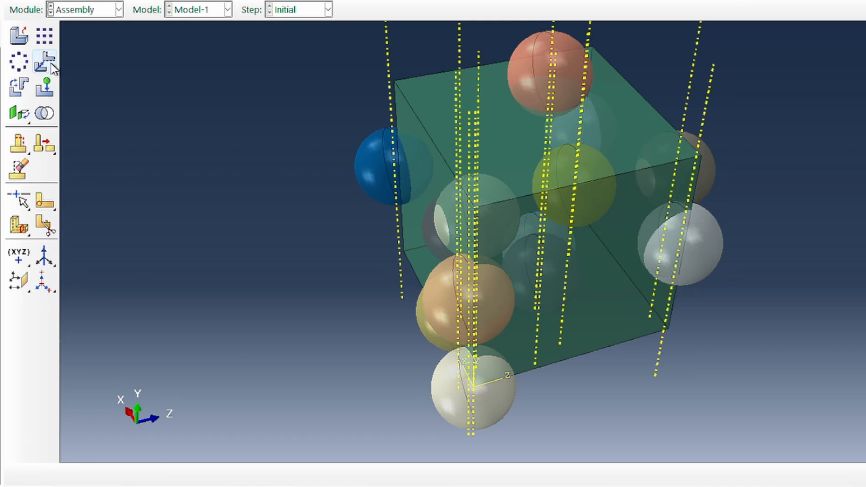
left_click(462, 414)
left_click(185, 475)
key("Return")
type("0.5947, 42.5663, -1.6557")
key("Return")
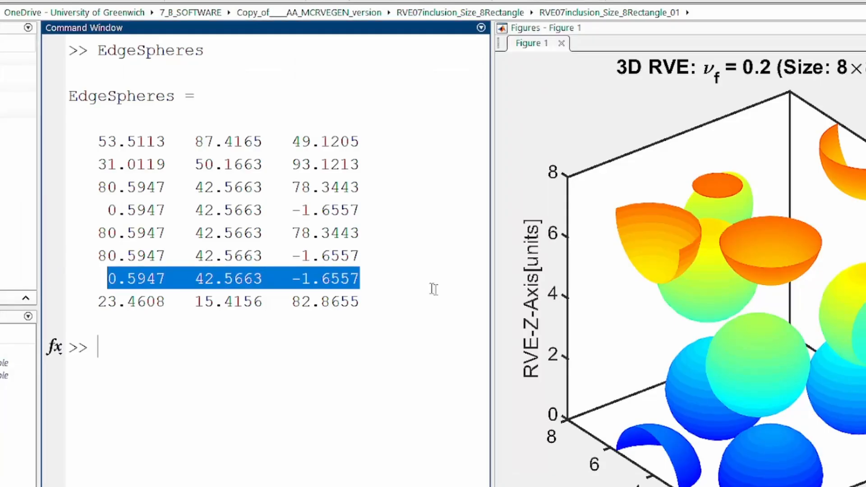
- Copy the last EdgeSpheres row from MATLAB and translate the remaining sphere instance in Abaqus from the origin to 23.4608, 15.4156, 82.8655
left_click_drag(360, 302, 312, 301)
left_click_drag(147, 301, 96, 315)
key("alt+Tab")
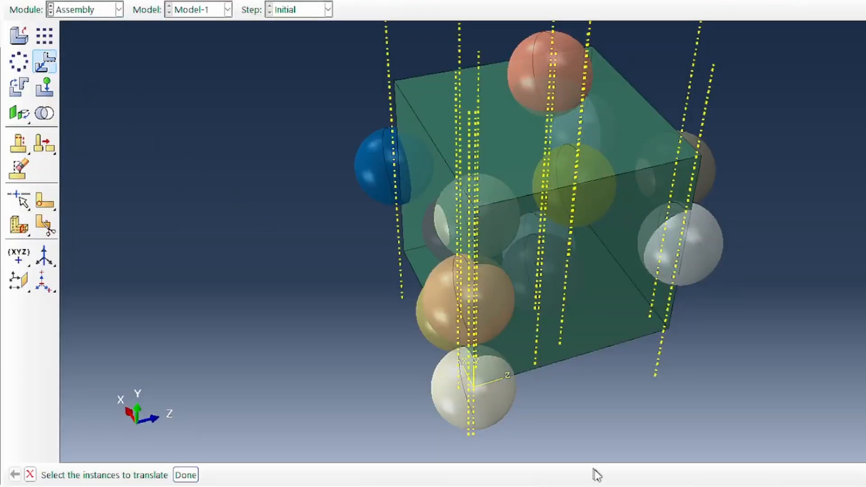
left_click(498, 411)
left_click(185, 475)
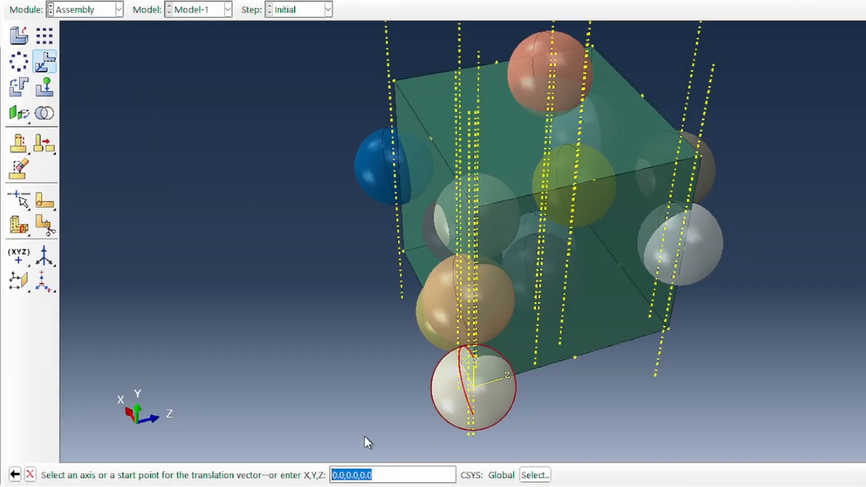
key("Return")
type("23.4608   15.4736   82.8605")
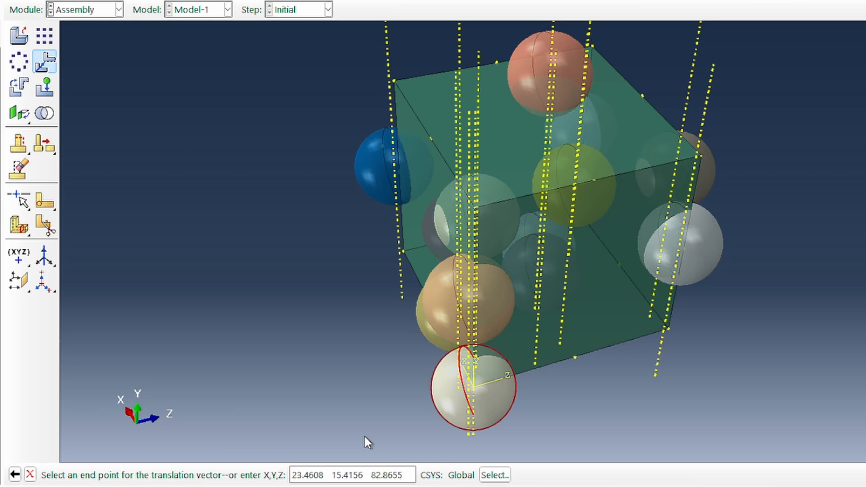
key("Return")
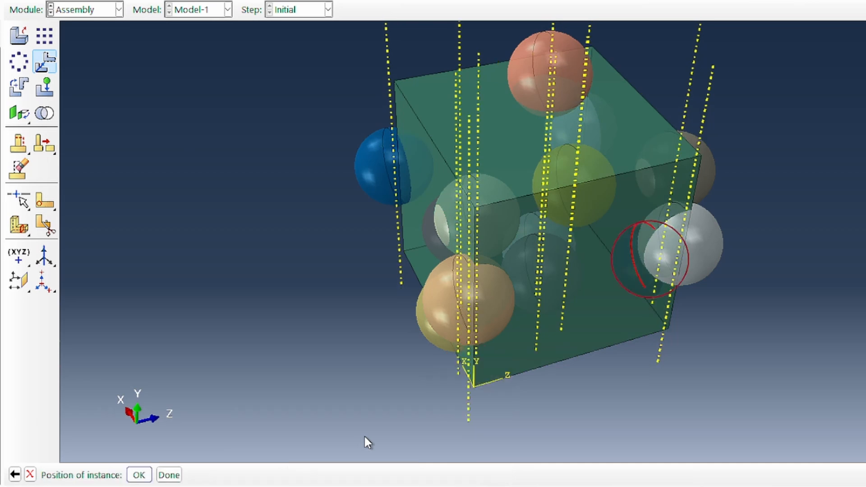
left_click(138, 475)
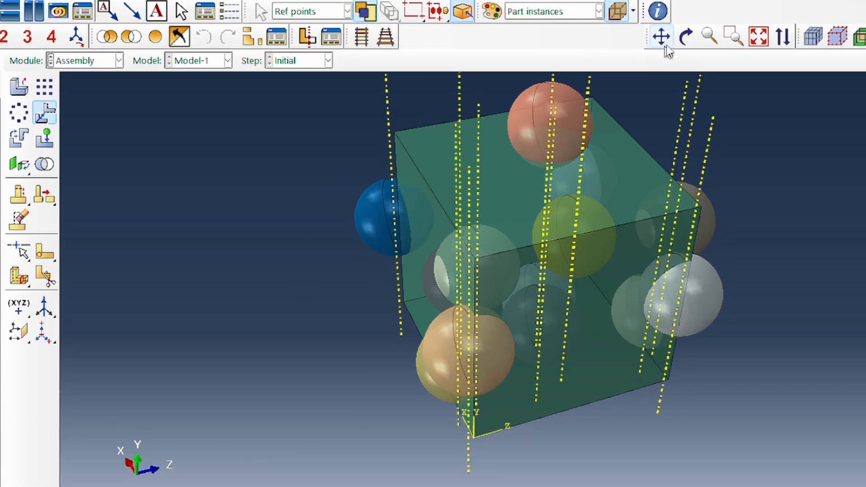
- Hide the datum axes and the datum coordinate system of the assembly through the Assembly Display Options
left_click(686, 36)
left_click_drag(623, 178, 533, 248)
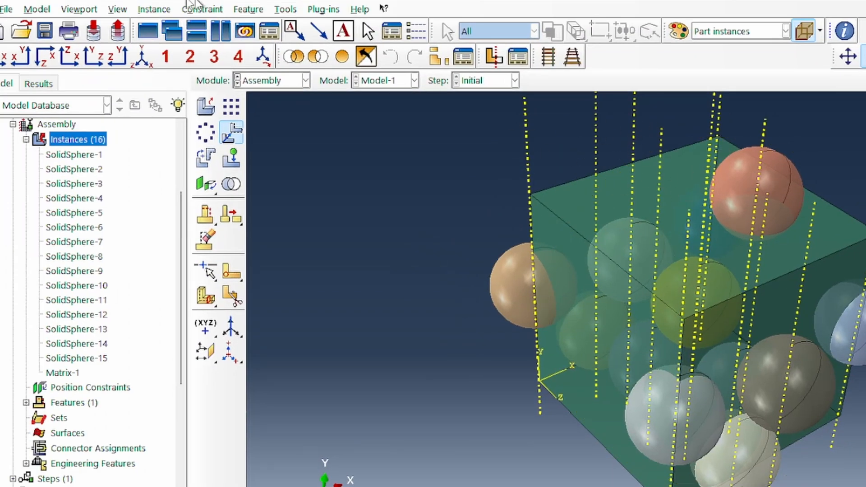
left_click(124, 10)
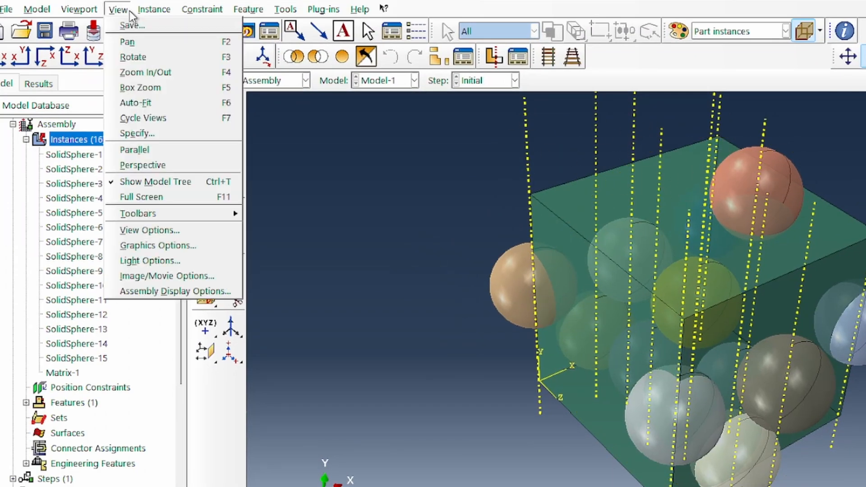
left_click(170, 293)
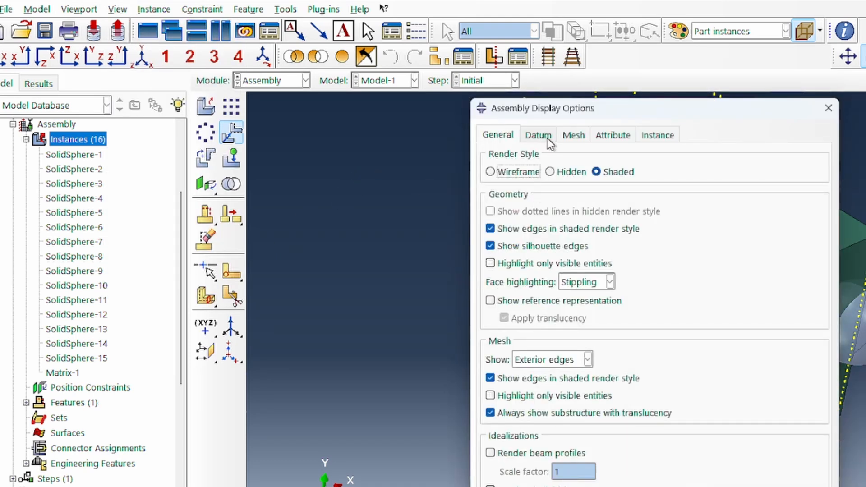
left_click(545, 136)
left_click(593, 245)
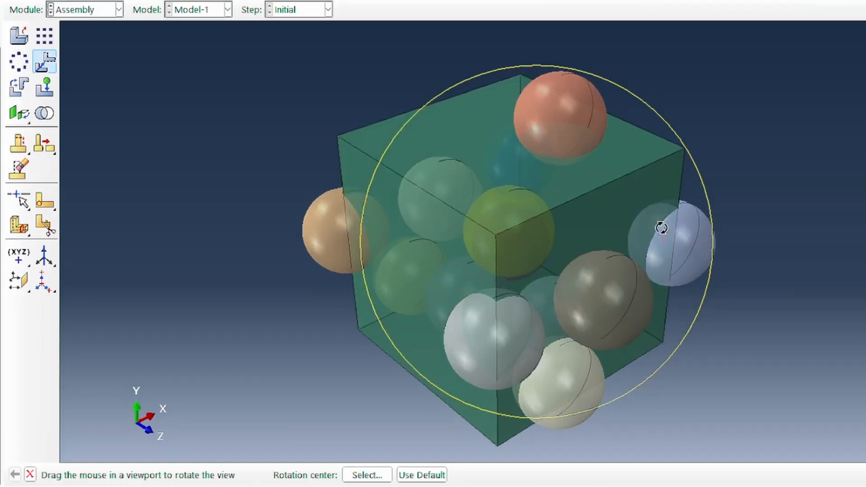
left_click_drag(844, 297, 823, 288)
left_click_drag(636, 218, 645, 304)
scroll(645, 304, "down", 3)
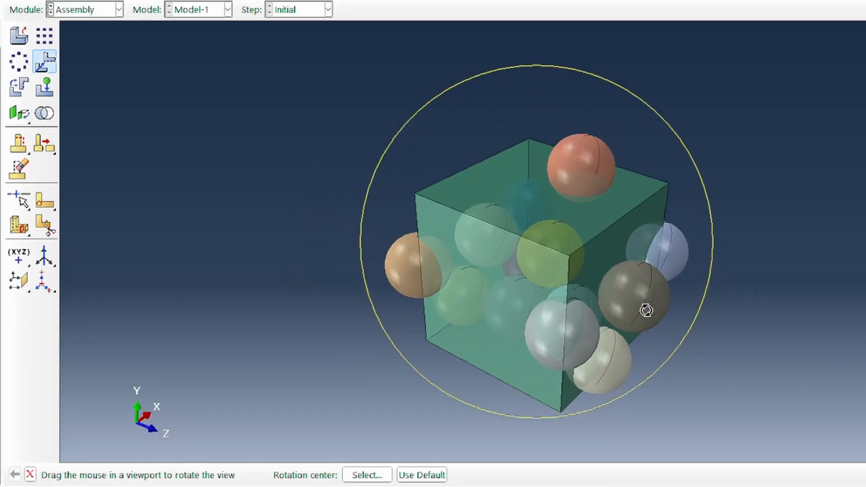
- Rename the model Model-1 as SolidModel
right_click(758, 274)
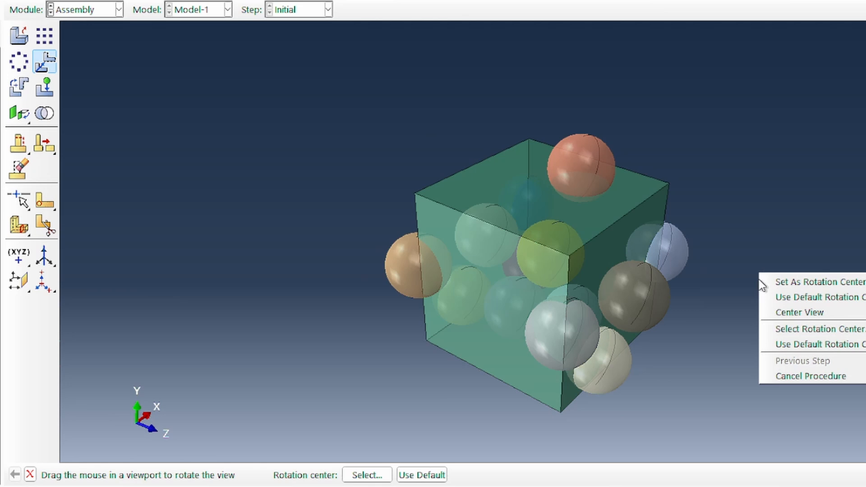
left_click(833, 376)
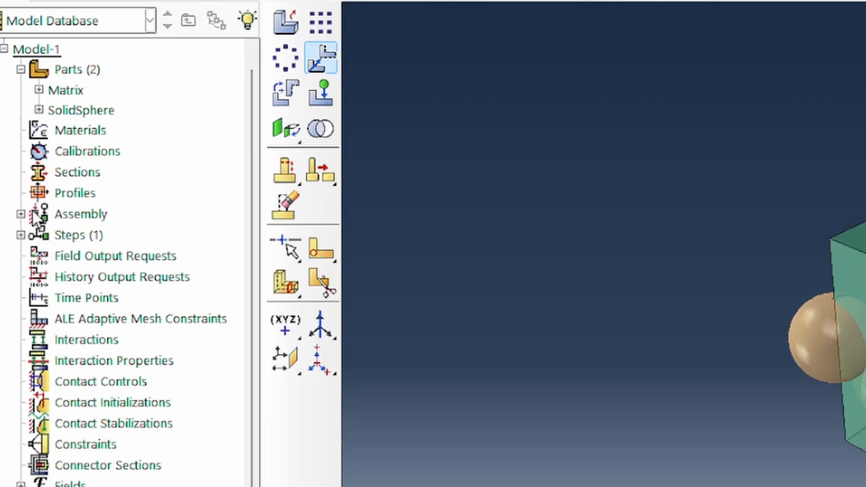
scroll(32, 209, "up", 1)
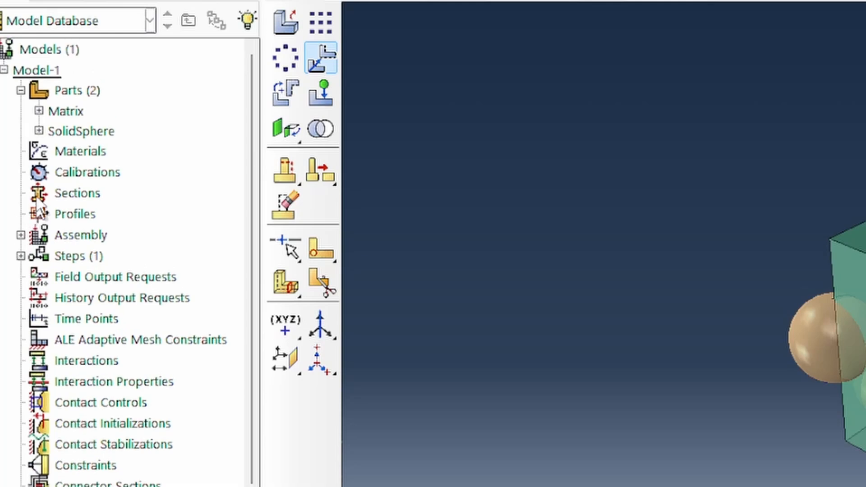
right_click(34, 68)
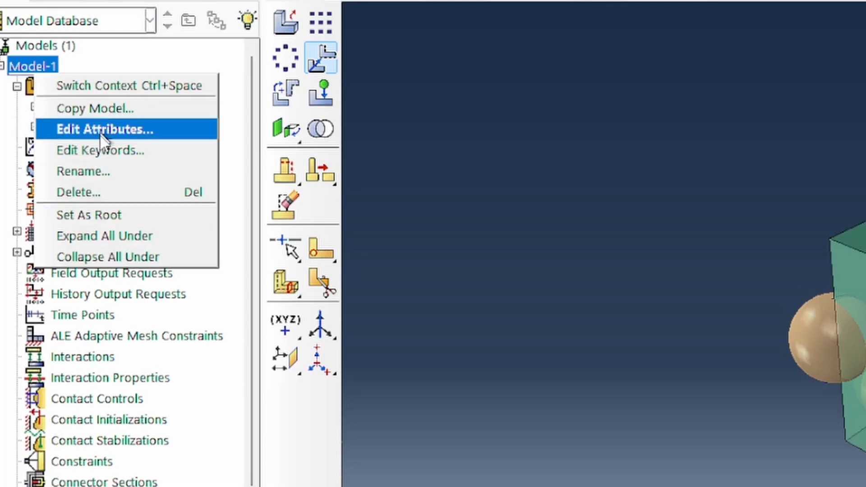
left_click(75, 170)
type("Solid")
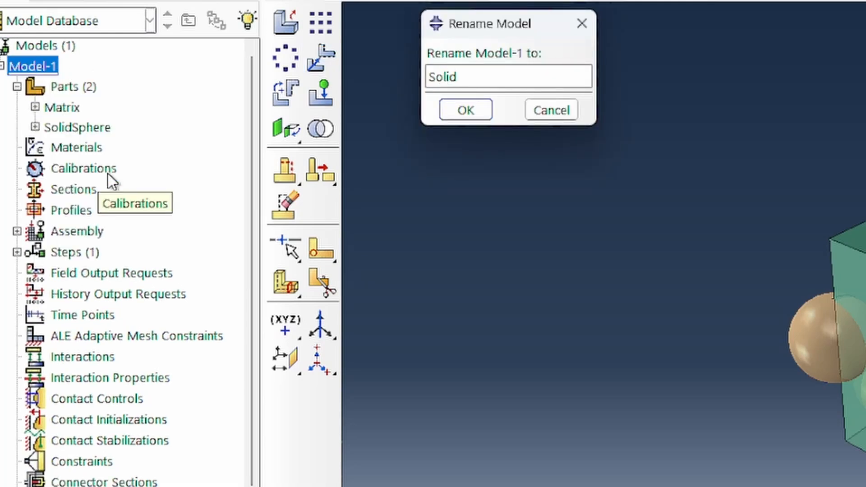
type("Model")
key("Return")
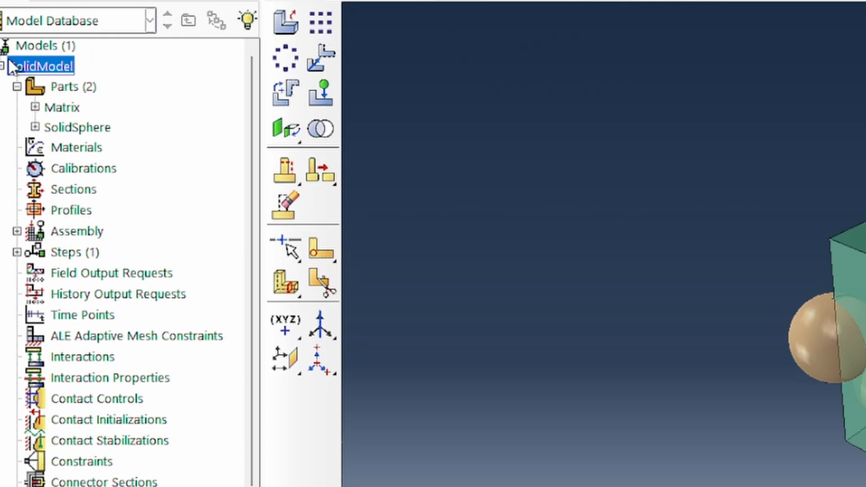
- Copy SolidModel to a new model named VoidedModel
right_click(42, 67)
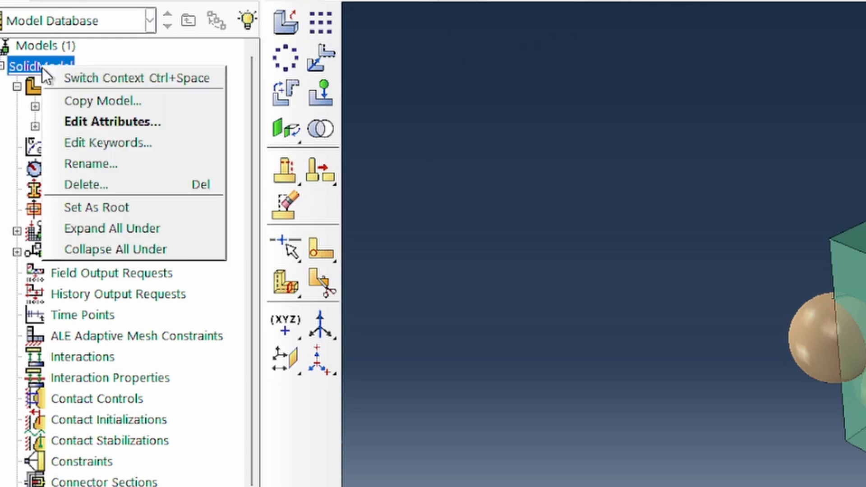
left_click(91, 98)
type("V")
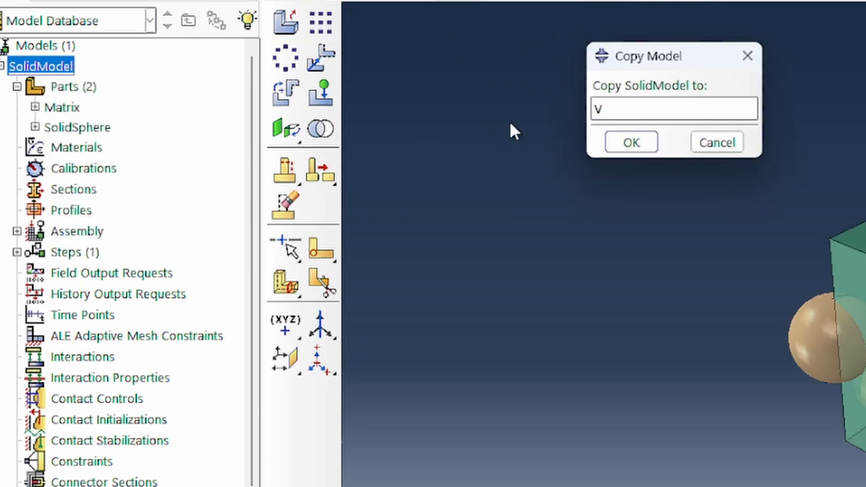
type("oidedModel")
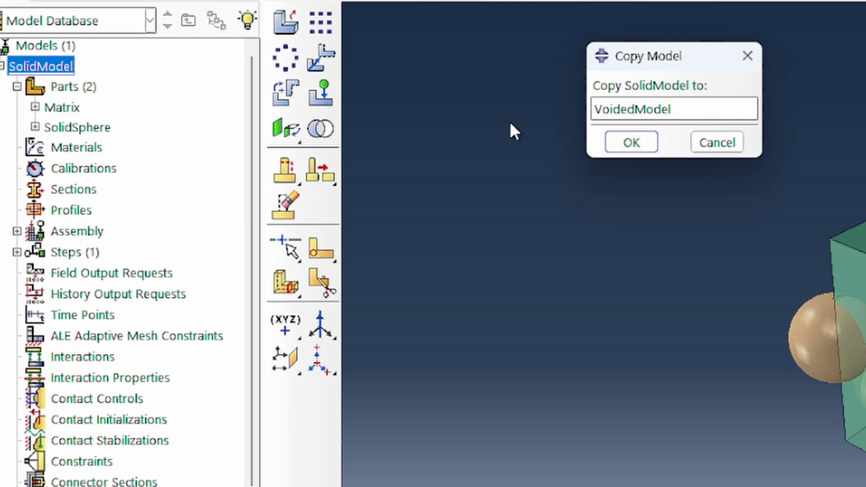
key("Return")
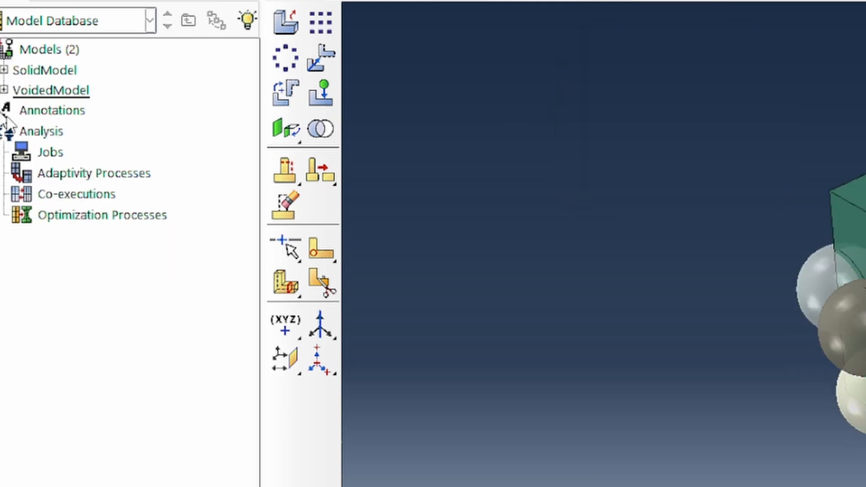
- Set up a geometry merge of instances with part name AllSolidMicrospheres, original instances suppressed and intersecting boundaries retained
left_click(4, 70)
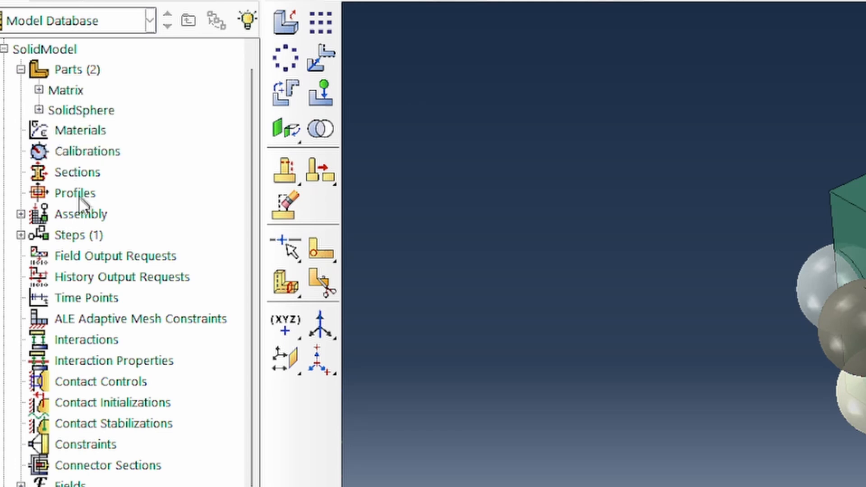
scroll(133, 297, "down", 3)
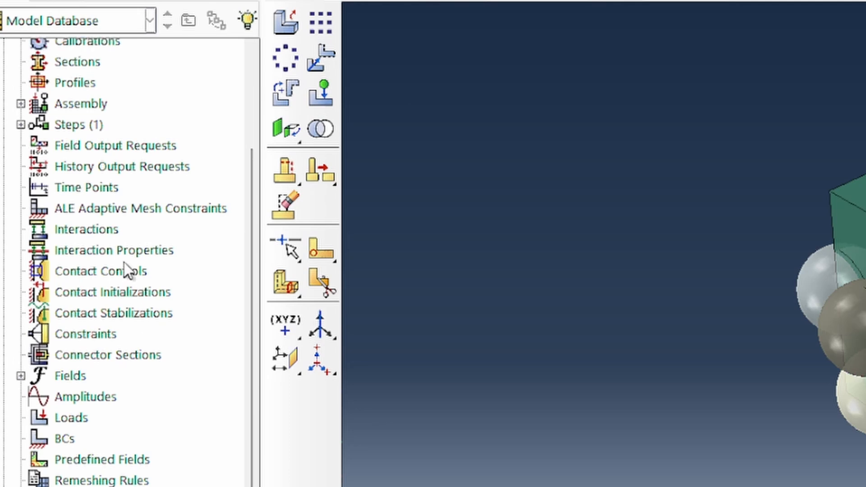
scroll(69, 223, "up", 3)
left_click(20, 214)
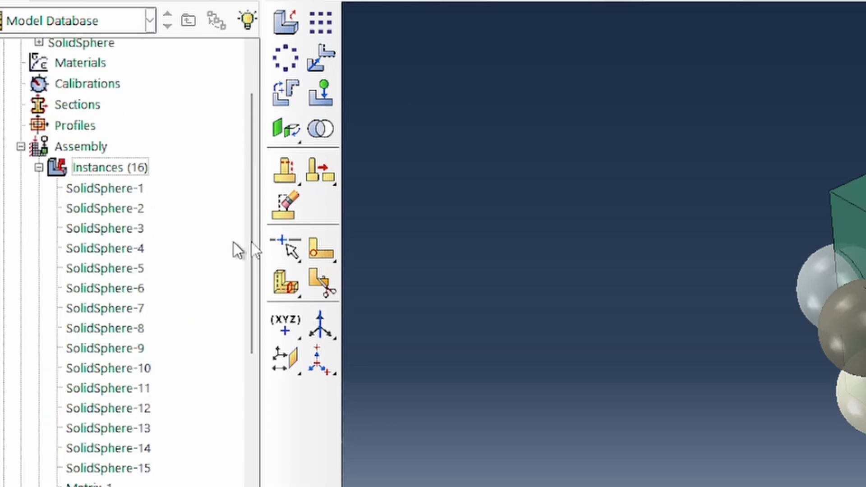
left_click(321, 132)
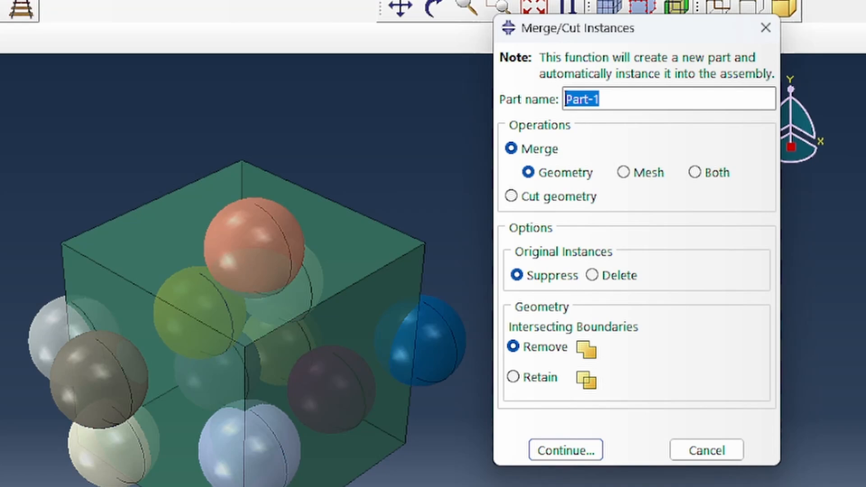
type("AllSo")
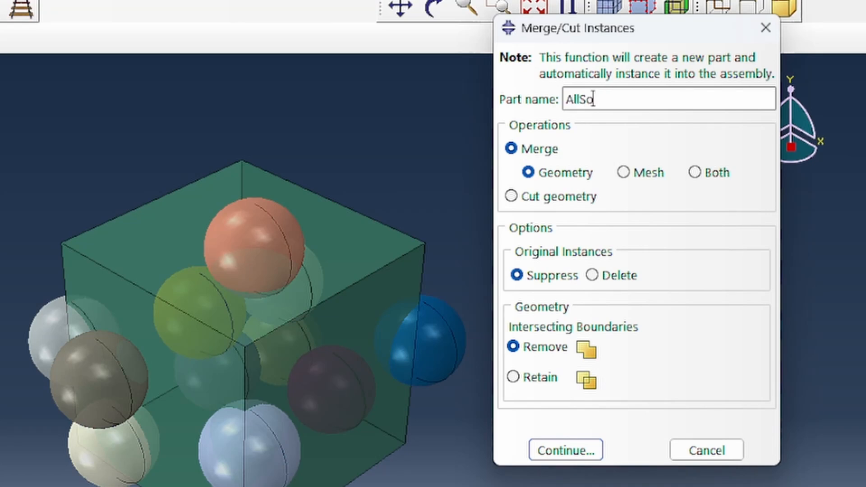
type("lidMicrosp")
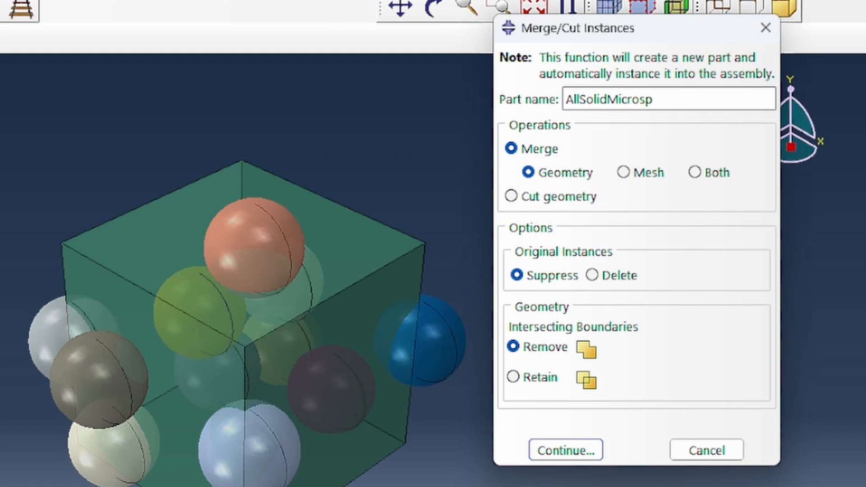
type("heres")
left_click(534, 380)
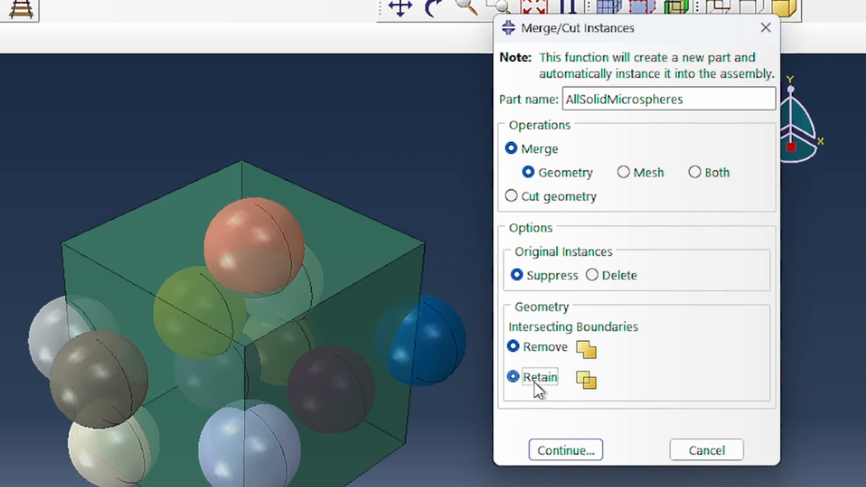
- Select instances SolidSphere-1 through SolidSphere-15 and merge them, leaving out Matrix-1
left_click(568, 457)
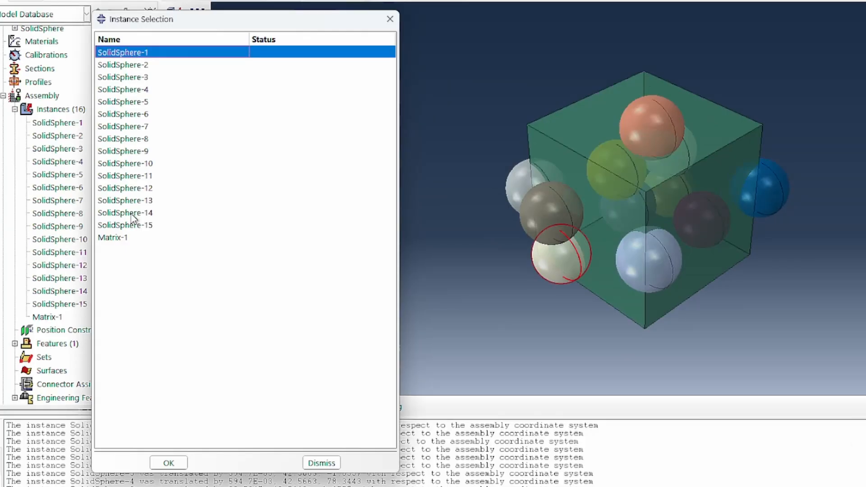
left_click(143, 226, "ctrl")
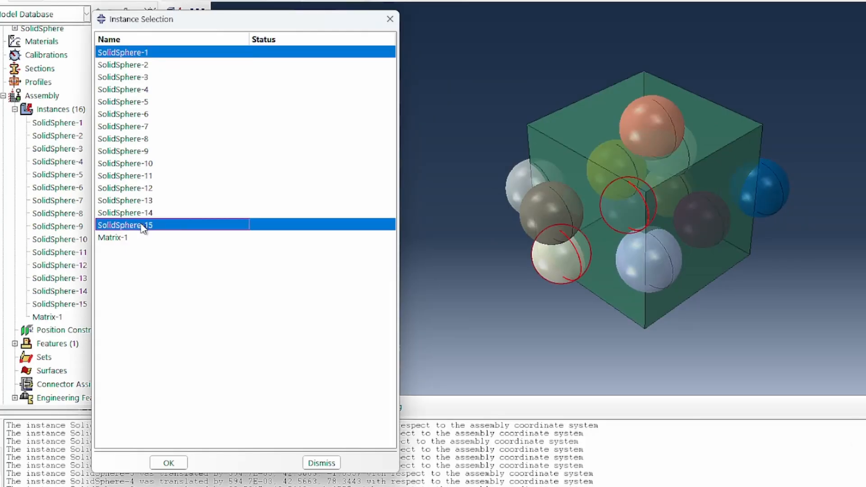
left_click(144, 54)
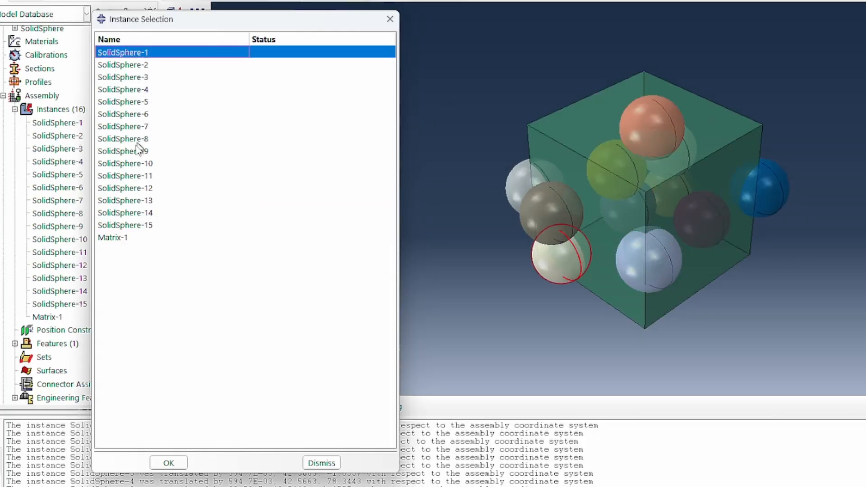
left_click(148, 226, "shift")
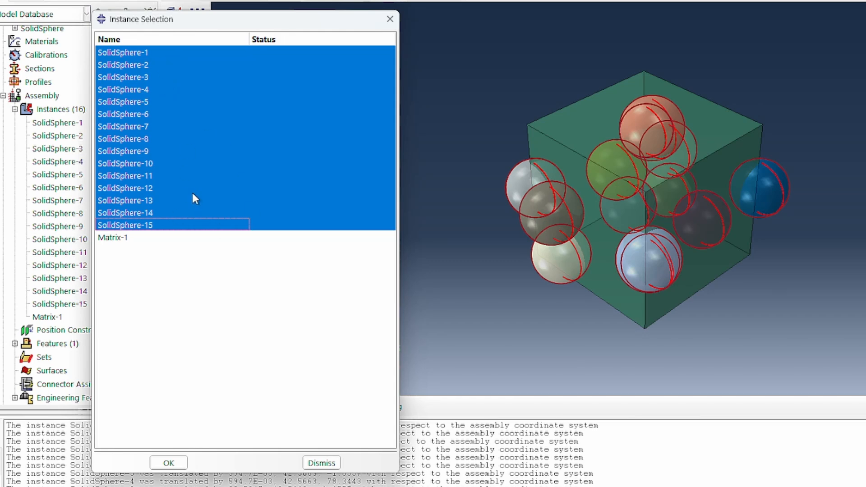
left_click(168, 463)
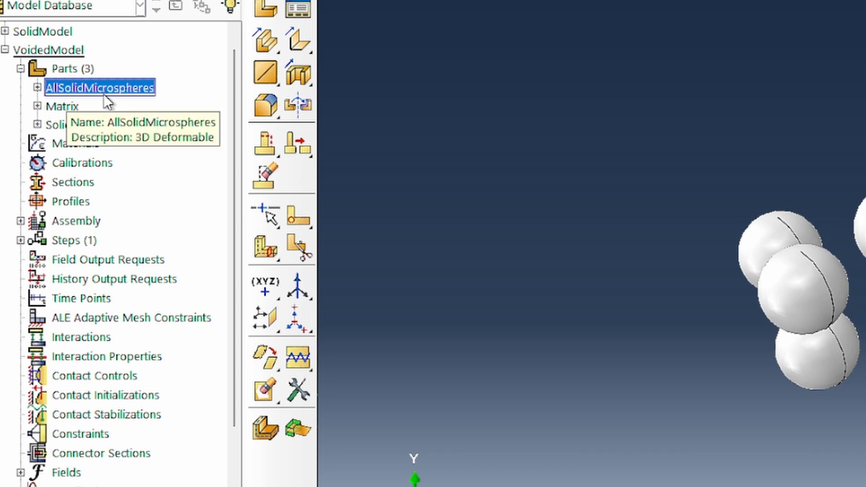
- Show the VoidedModel assembly with its Matrix-1 instance and color-code it by part instances
scroll(136, 137, "down", 1)
scroll(136, 137, "down", 1)
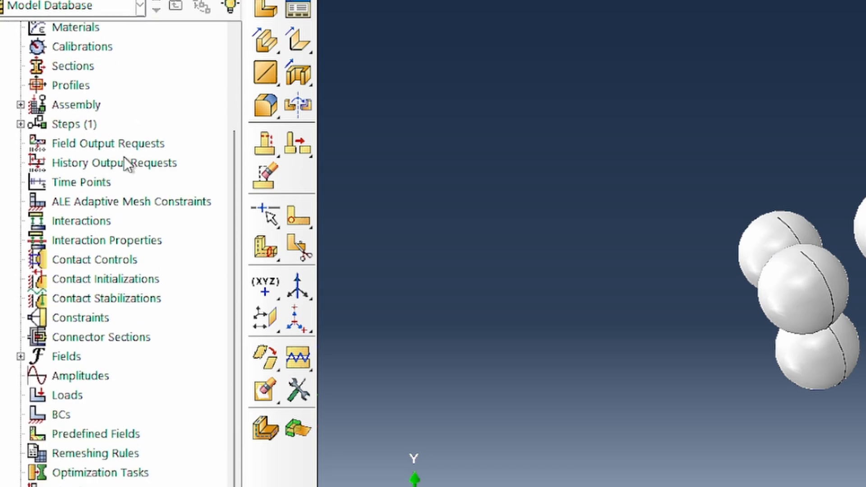
left_click(20, 104)
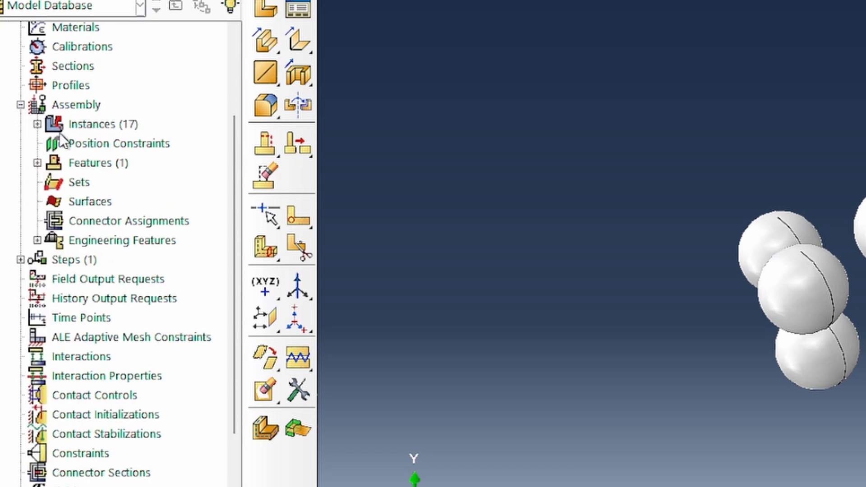
left_click(38, 124)
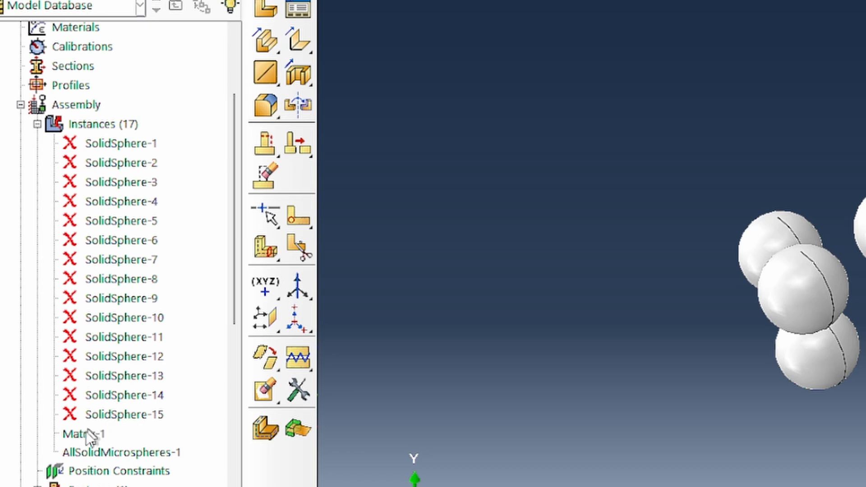
left_click(186, 427)
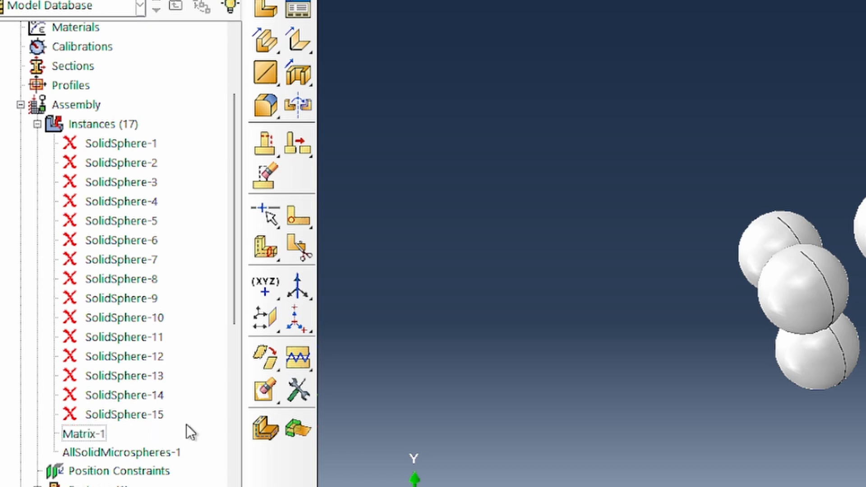
double_click(92, 434)
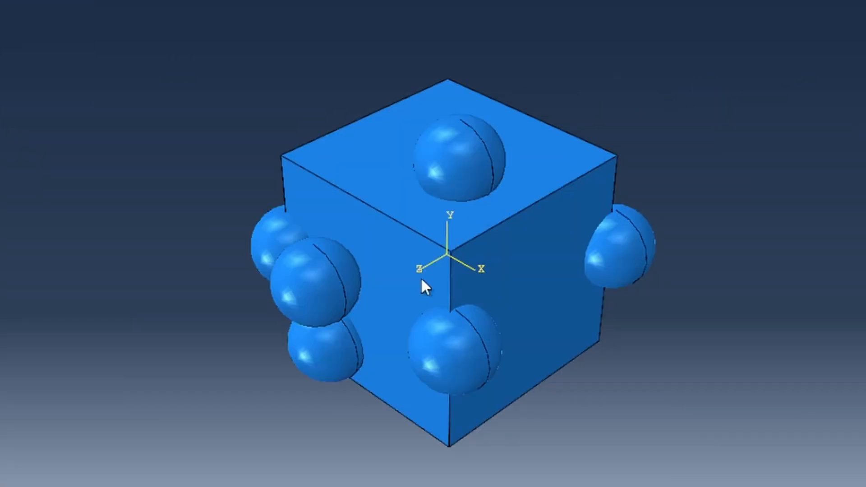
left_click(456, 19)
left_click(441, 81)
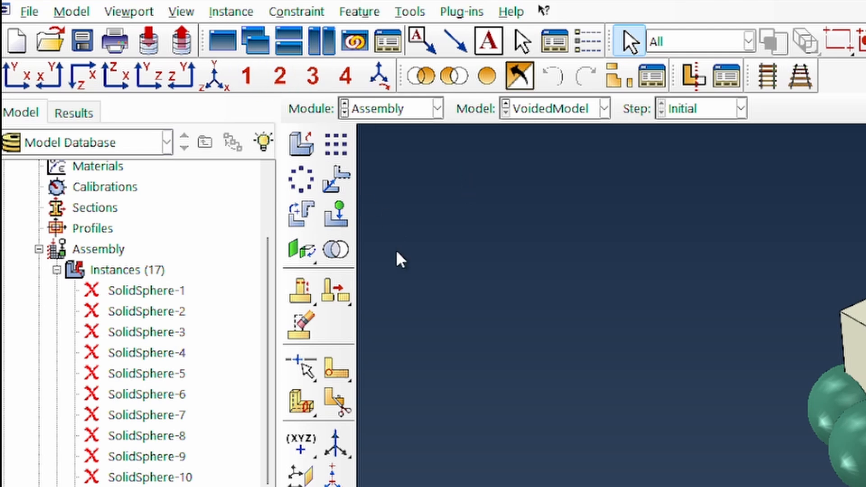
- Set up a Cut geometry operation with part name VoidedMatrixOnly and the original instances suppressed
left_click(336, 250)
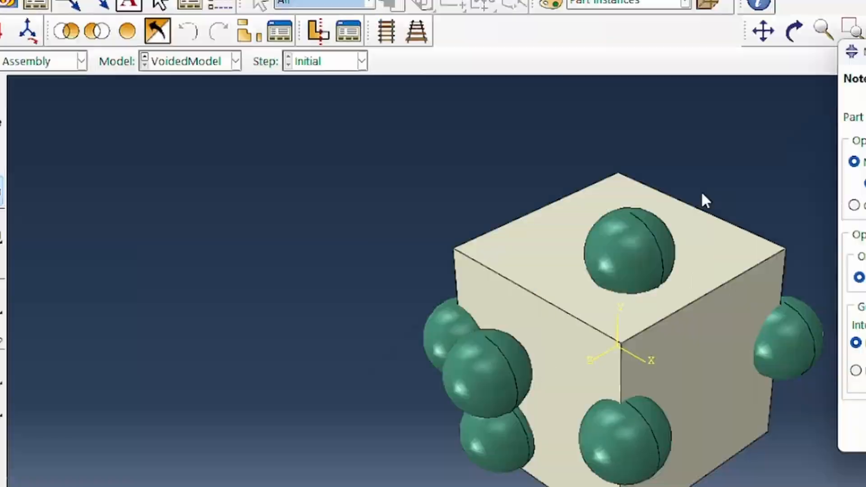
type("Voide")
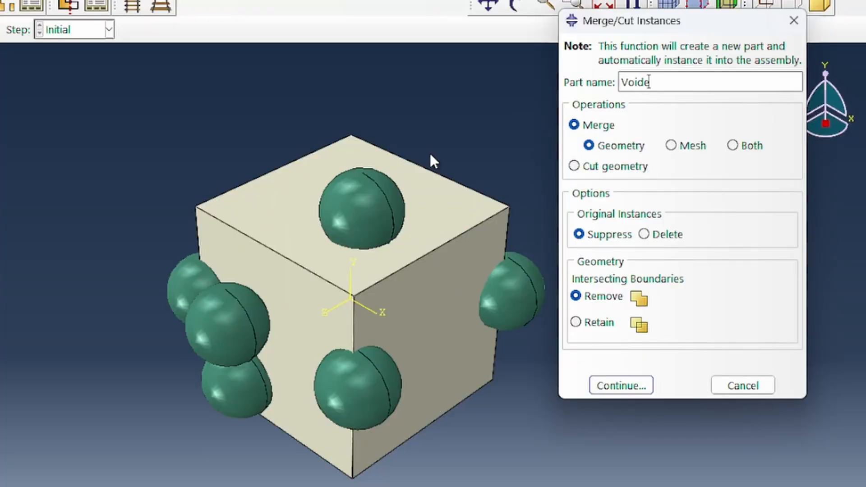
type("dMatrixOnly")
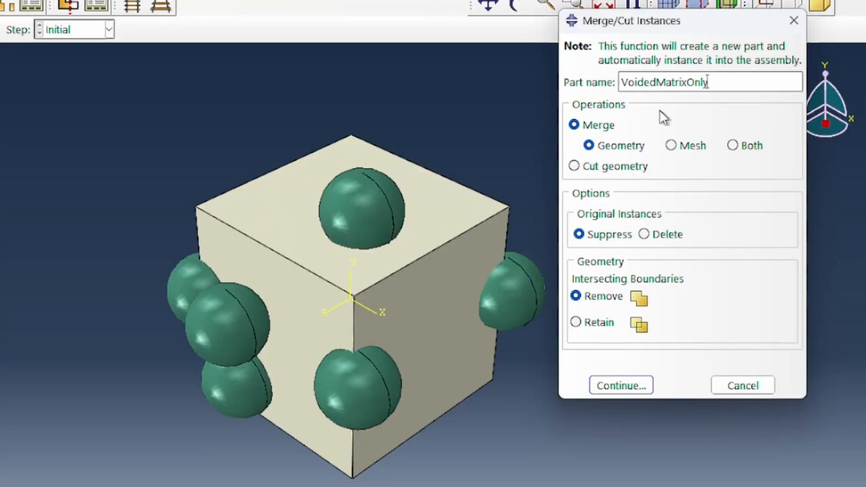
left_click(614, 167)
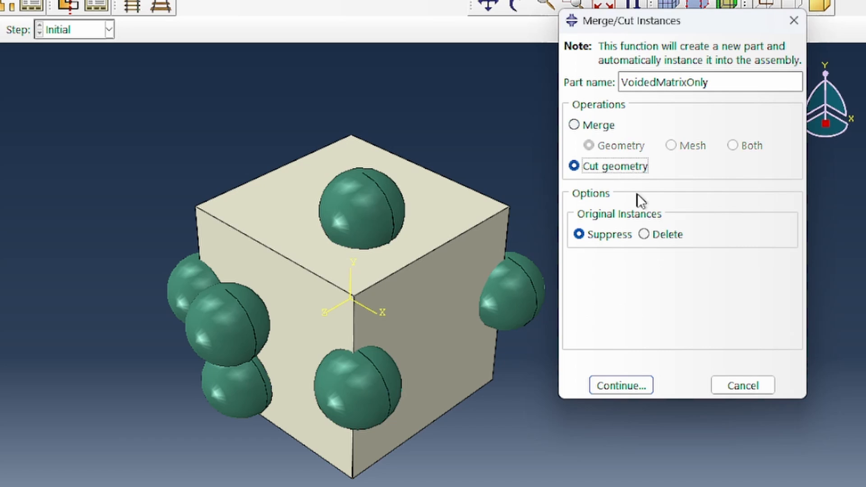
left_click(622, 387)
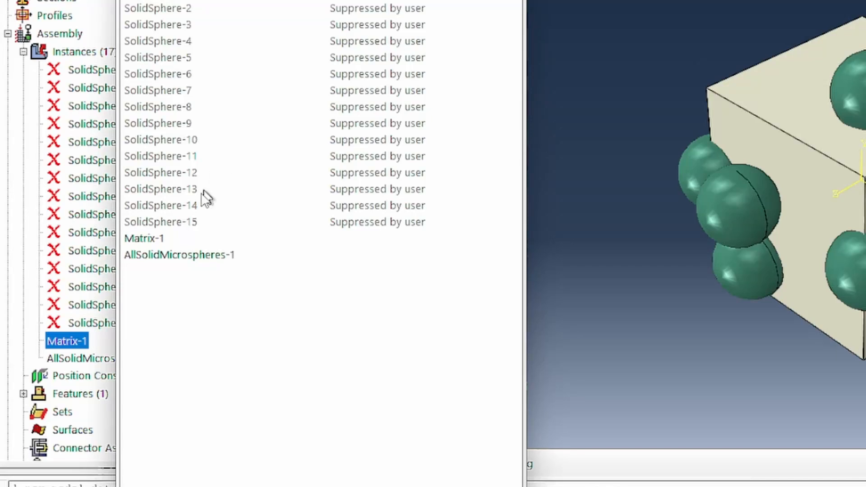
- Pick Matrix-1 as the instance to cut and cut it with the AllSolidMicrospheres-1 instance
left_click(131, 238)
left_click(203, 486)
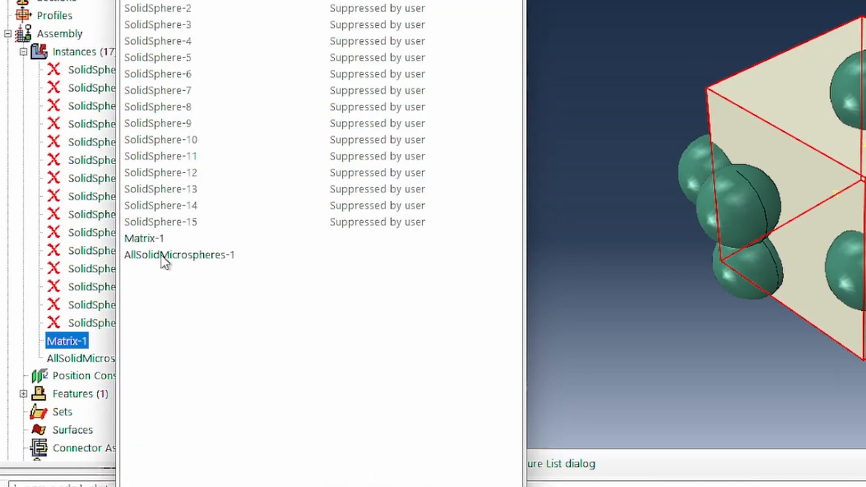
left_click(162, 255)
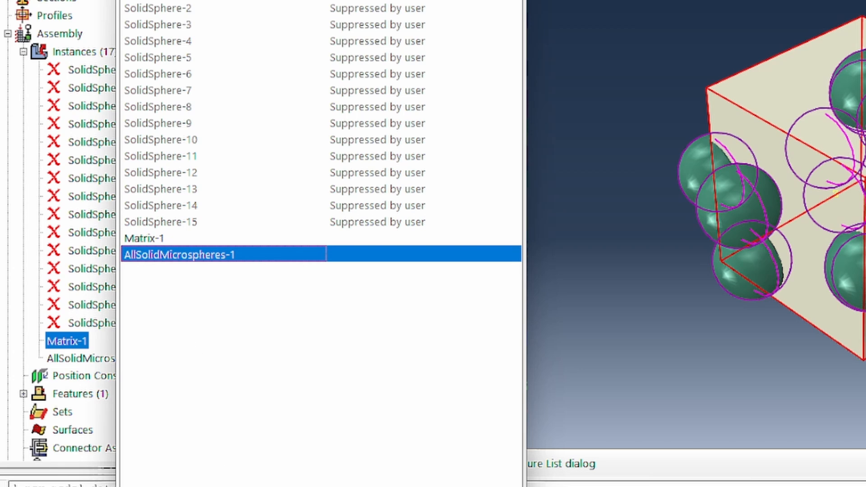
left_click(203, 486)
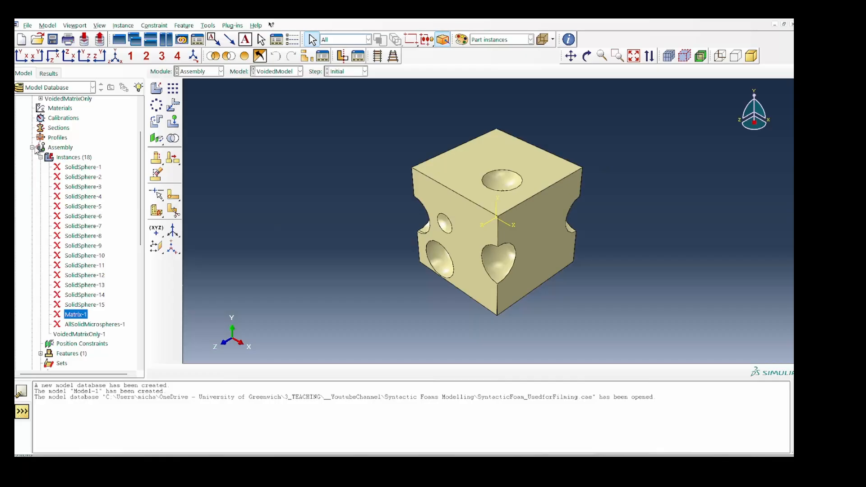
- Collapse the VoidedModel tree and rename the SolidModel model as SyntacticFoam
left_click(32, 147)
scroll(45, 144, "up", 3)
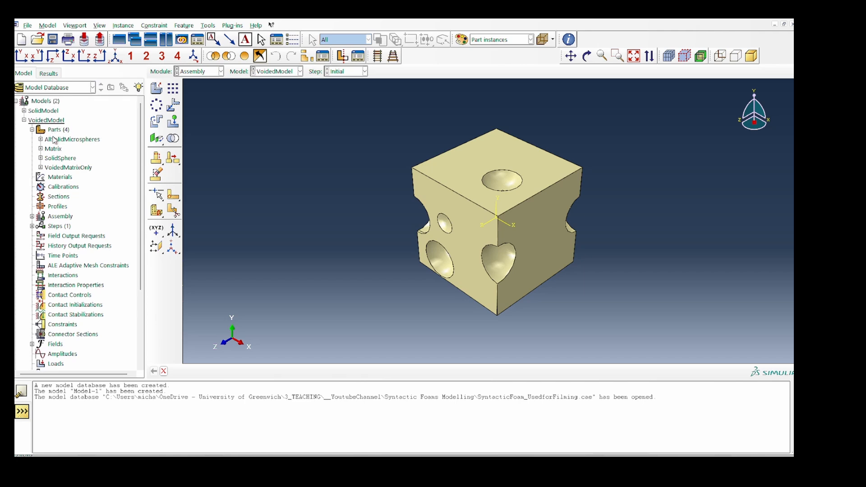
left_click(24, 121)
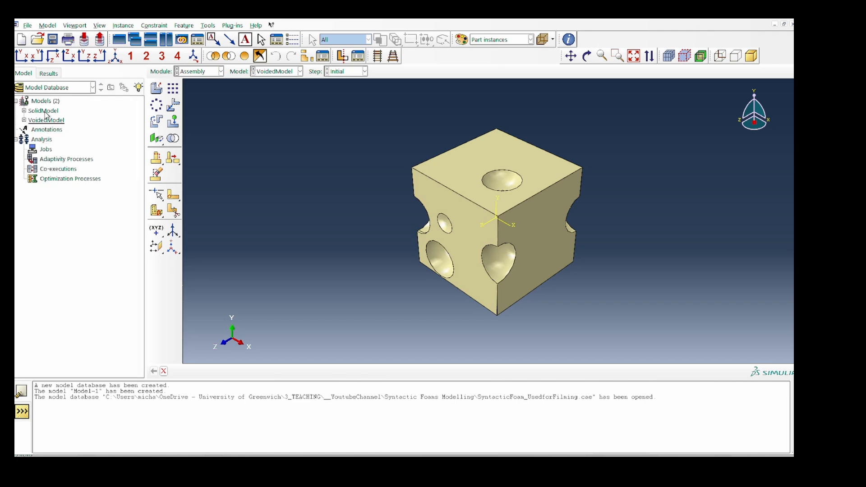
right_click(45, 113)
left_click(67, 157)
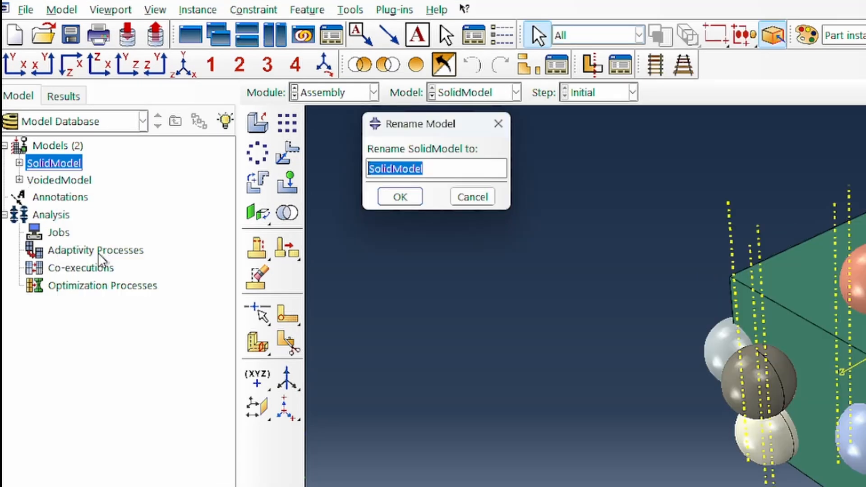
type("Syntactic")
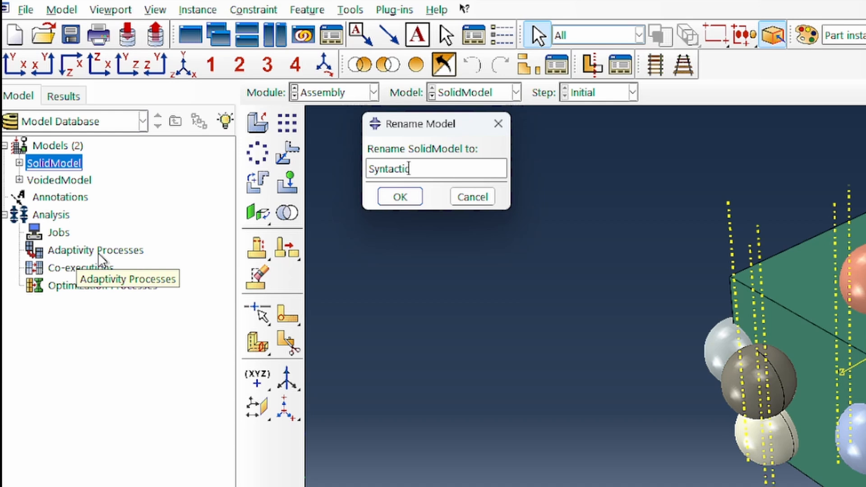
type("Foam")
key("Return")
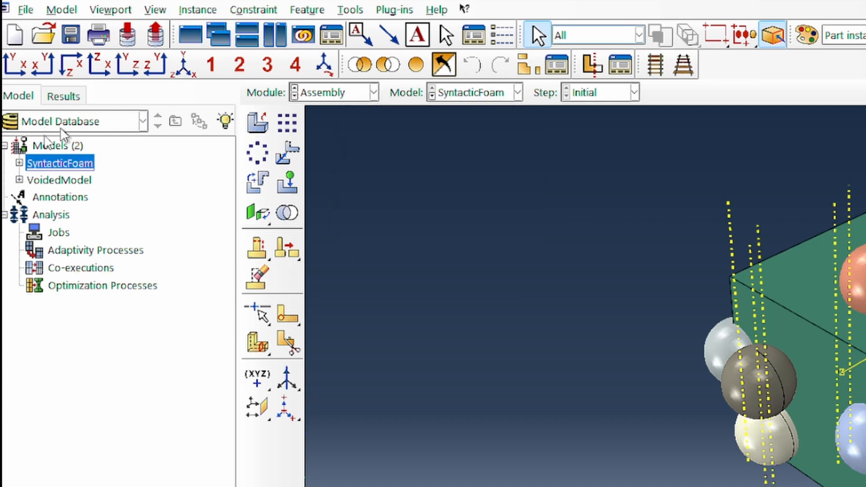
- Copy only the VoidedMatrixOnly part from VoidedModel into the SyntacticFoam model
left_click(19, 163)
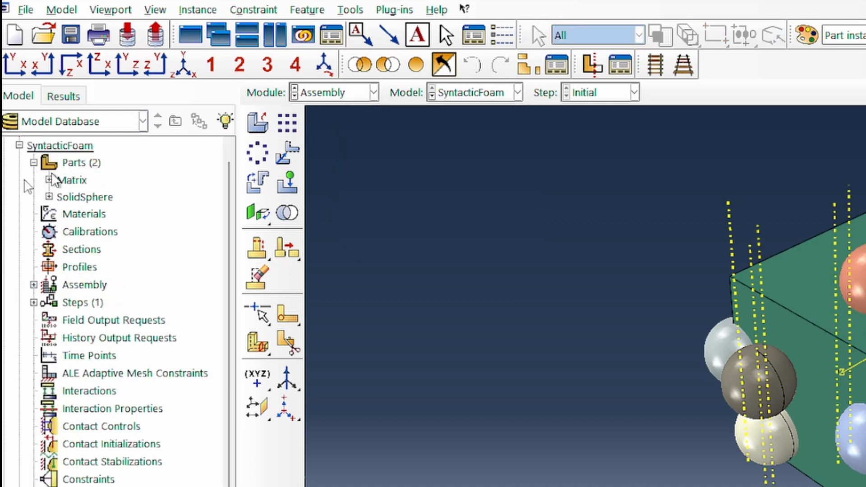
left_click(74, 10)
left_click(88, 81)
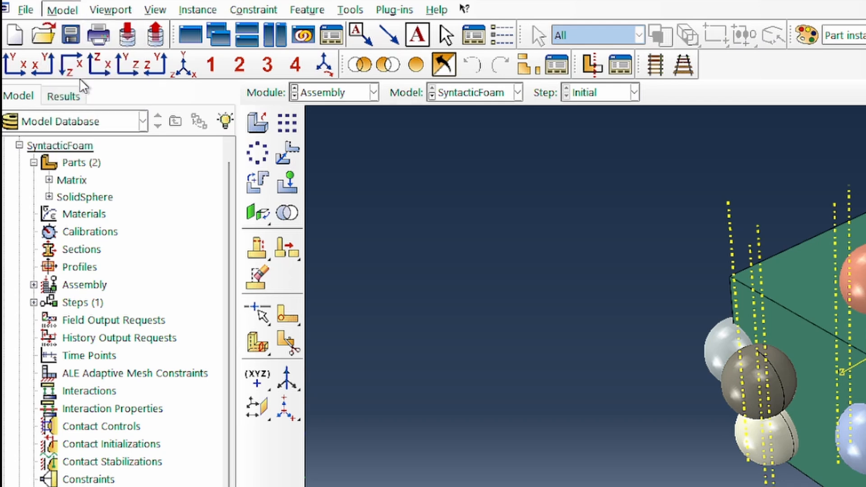
left_click(124, 112)
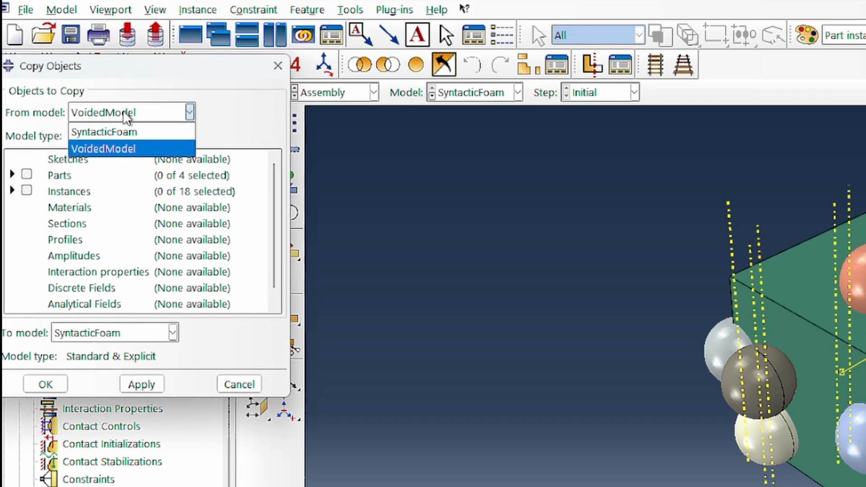
left_click(124, 113)
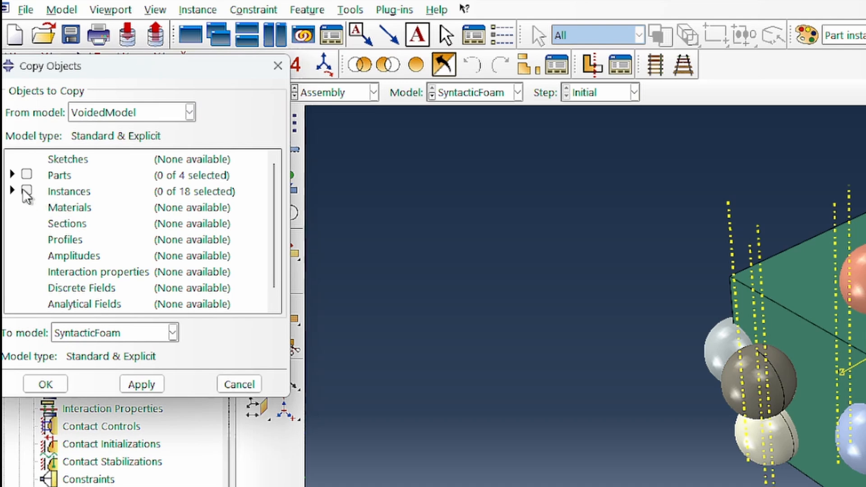
scroll(25, 194, "down", 1)
scroll(26, 199, "up", 1)
left_click(12, 174)
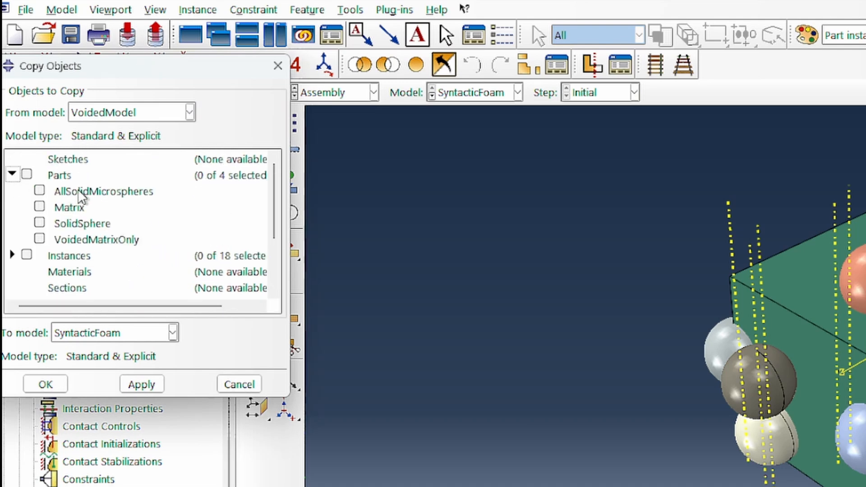
left_click(82, 239)
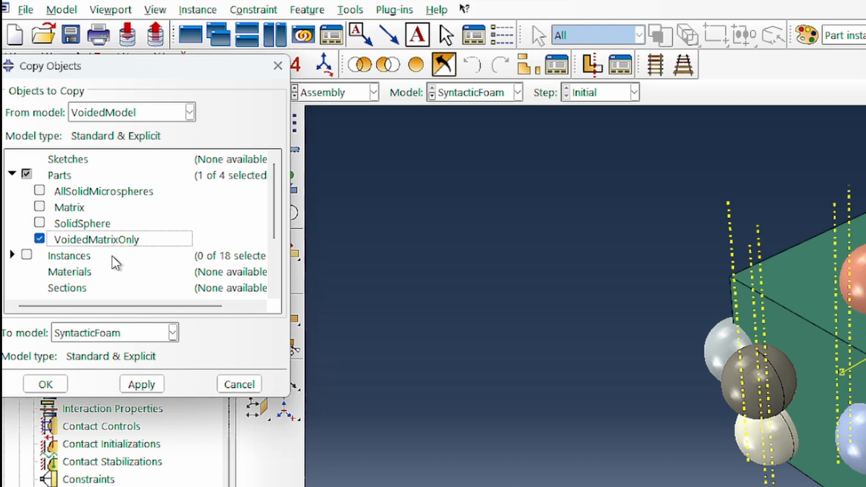
left_click(45, 384)
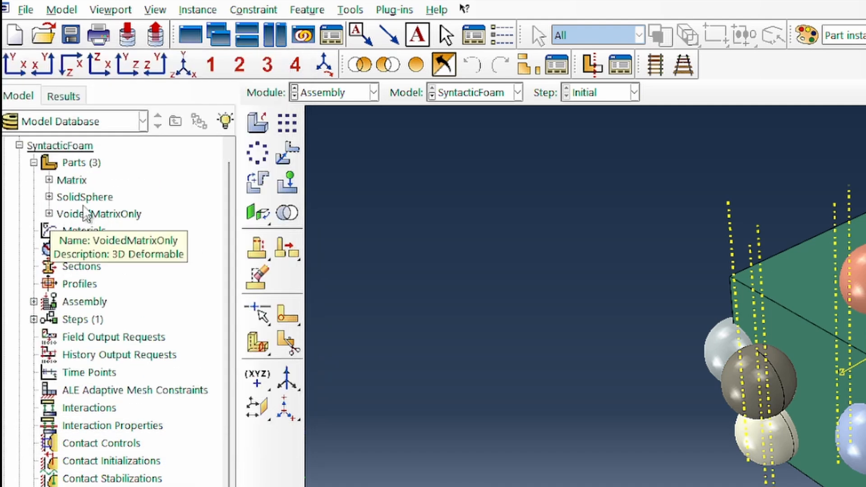
left_click(72, 180)
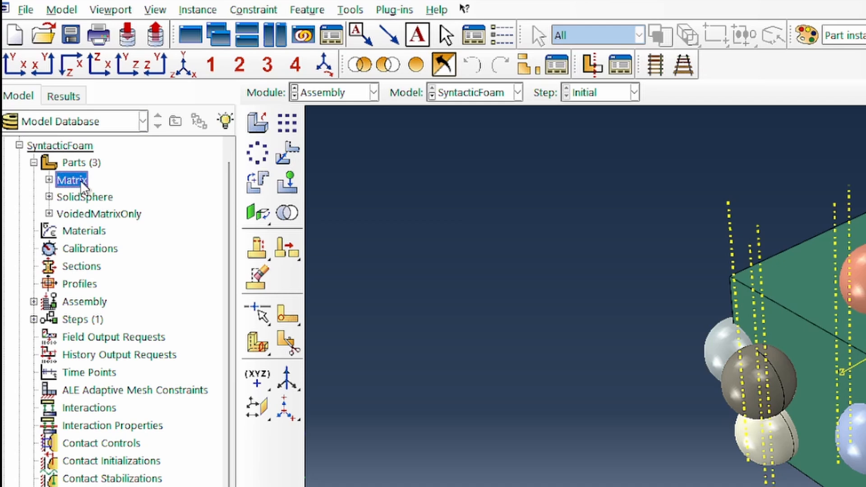
right_click(82, 185)
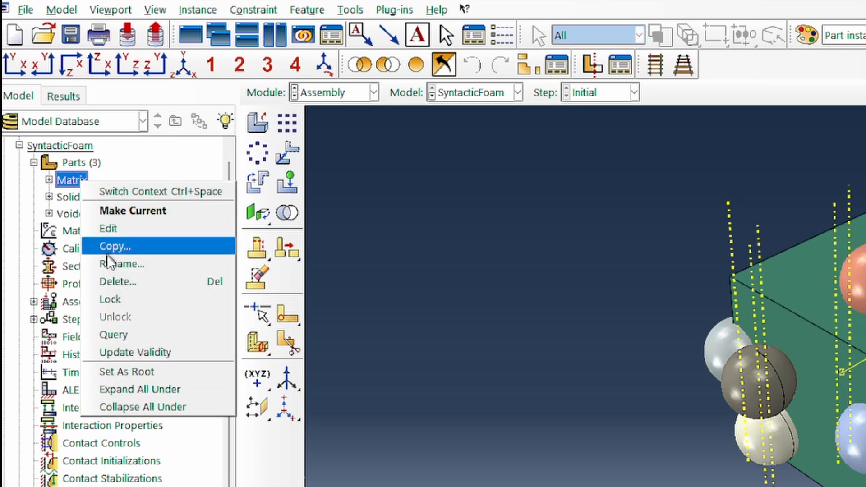
left_click(64, 180)
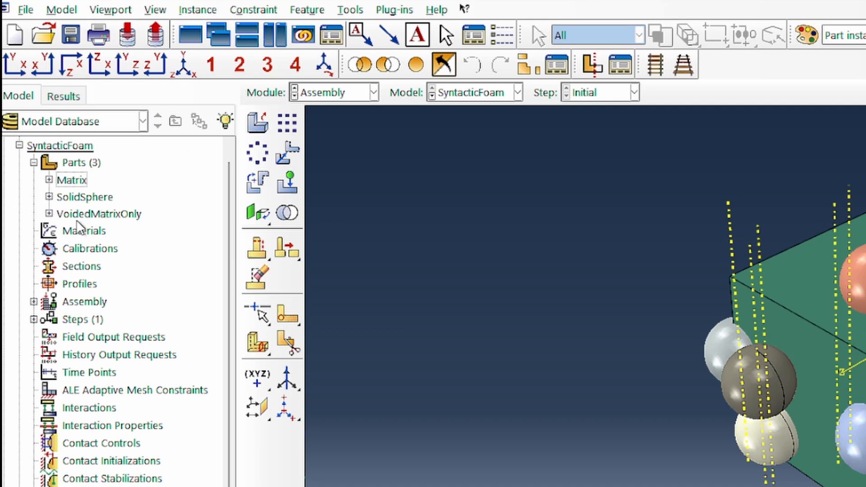
left_click(86, 199)
left_click(49, 196)
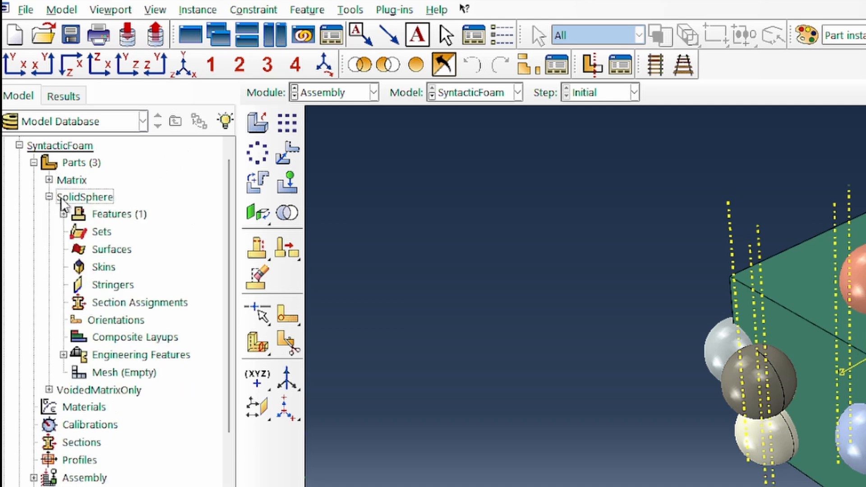
left_click(49, 197)
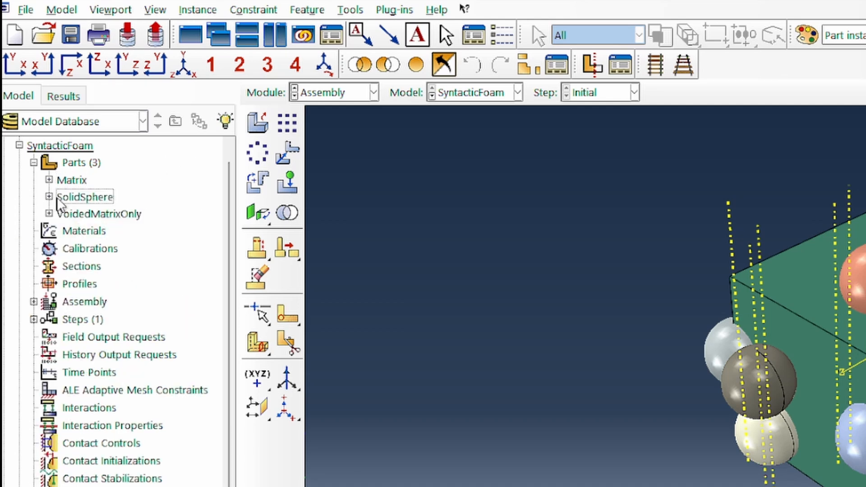
- Rename the SolidSphere part of SyntacticFoam as HollowSphere
right_click(72, 205)
left_click(107, 281)
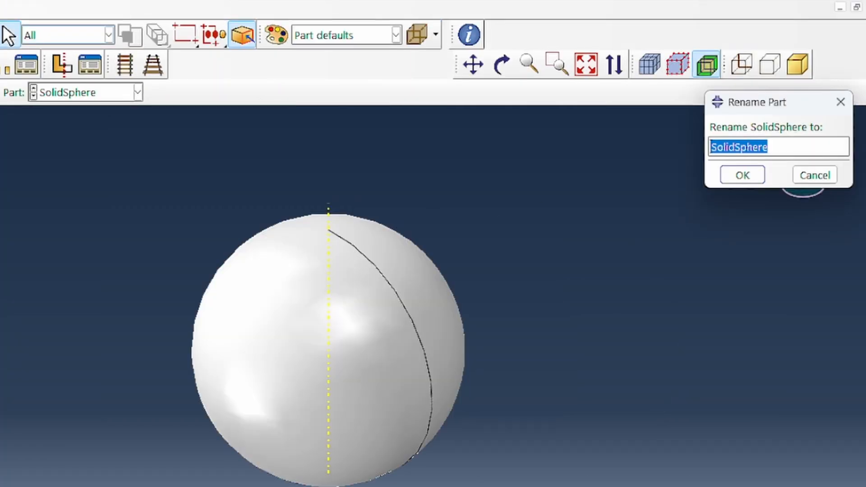
type("HollowSphere")
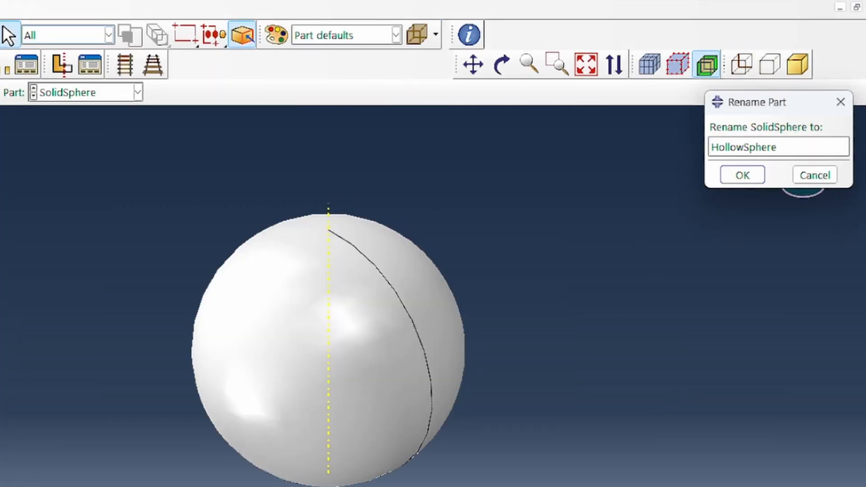
key("Return")
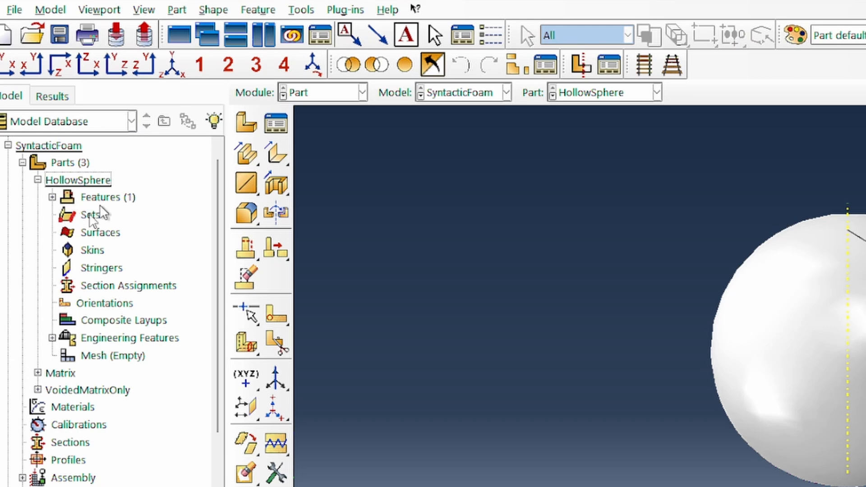
- In the section sketch of HollowSphere's solid revolve, draw an inner half-circle arc centred at 0,0 with a radius of about 14, ending on the axis
left_click(52, 198)
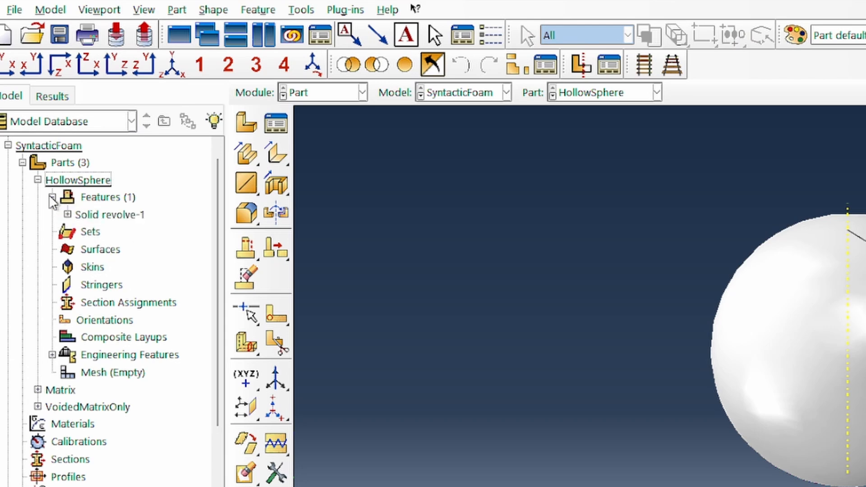
left_click(68, 215)
left_click(115, 231)
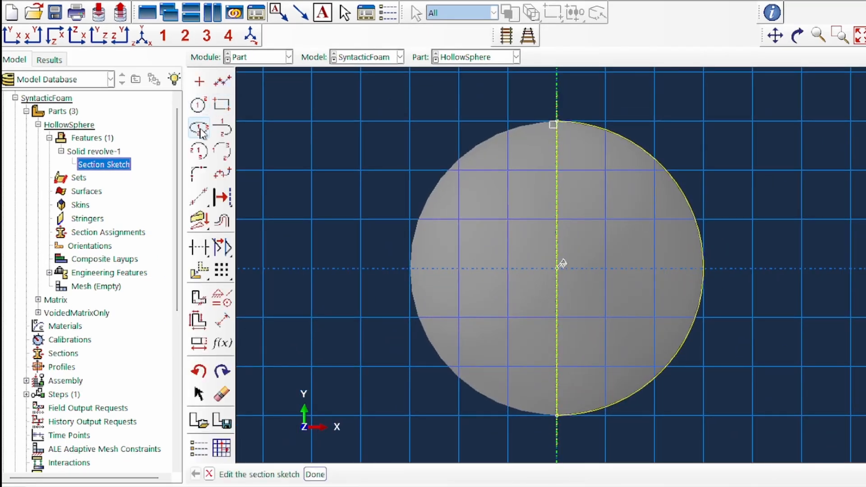
left_click(199, 153)
type("0")
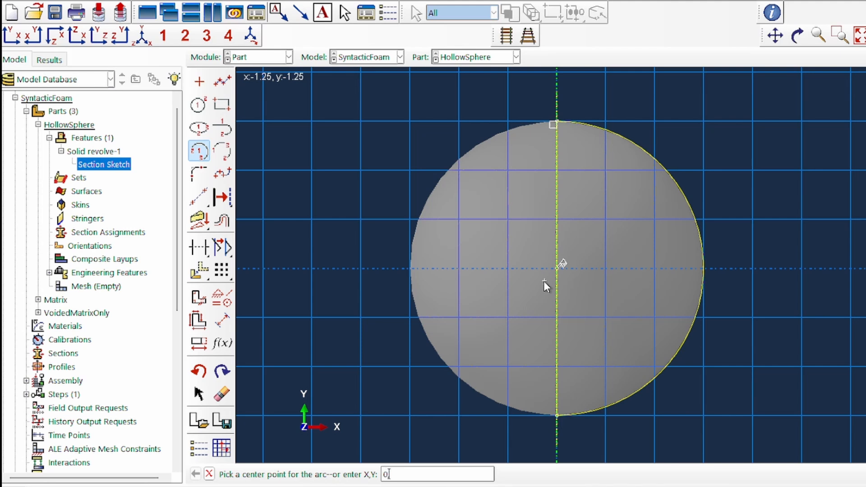
type(",0")
key("Return")
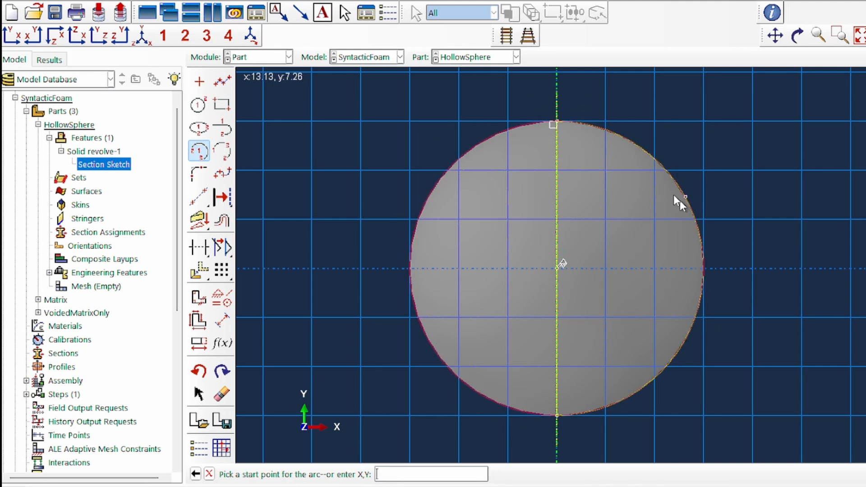
type("0")
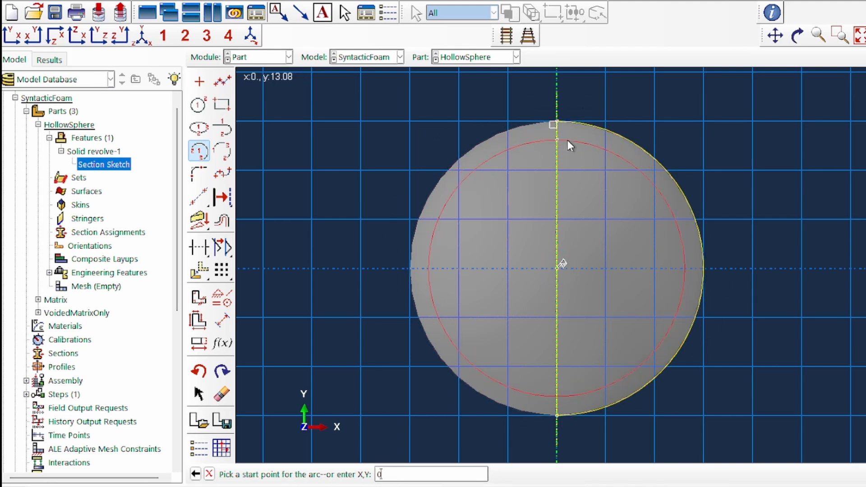
type(",15")
key("Return")
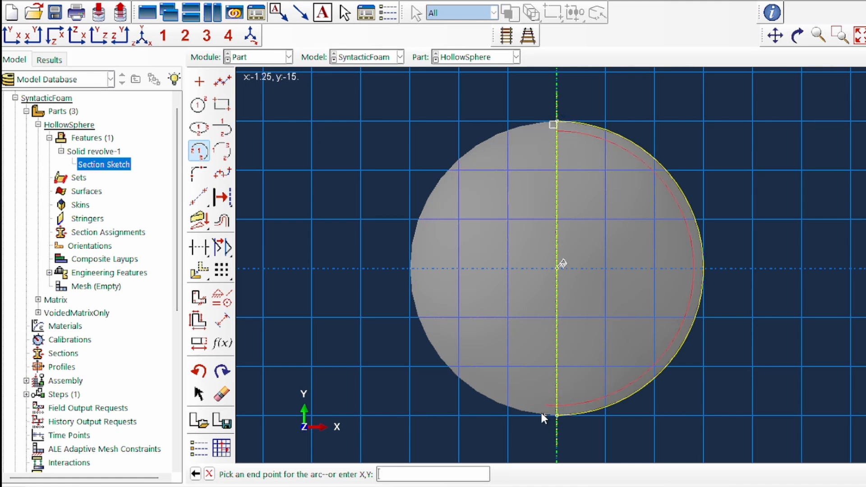
type("0,-15")
key("Return")
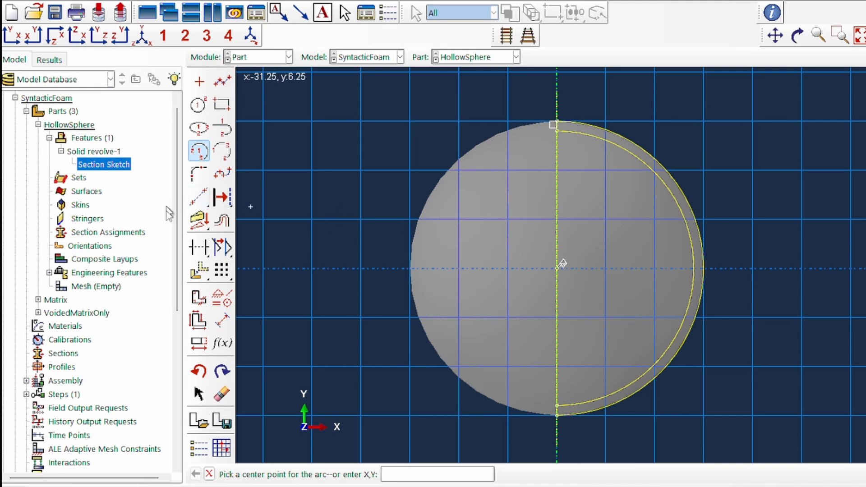
- Trim the axis line segment between the inner arc's ends, leaving a closed shell profile, and finish the section sketch edit
left_click(198, 247)
left_click(559, 234)
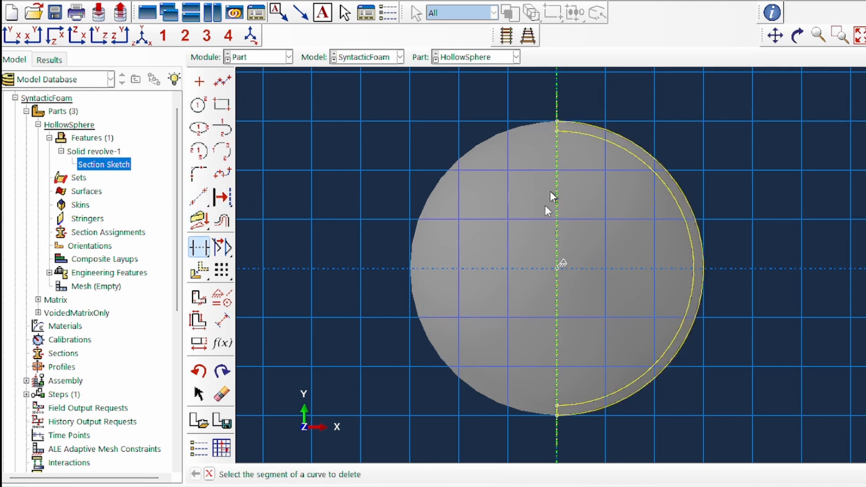
right_click(315, 289)
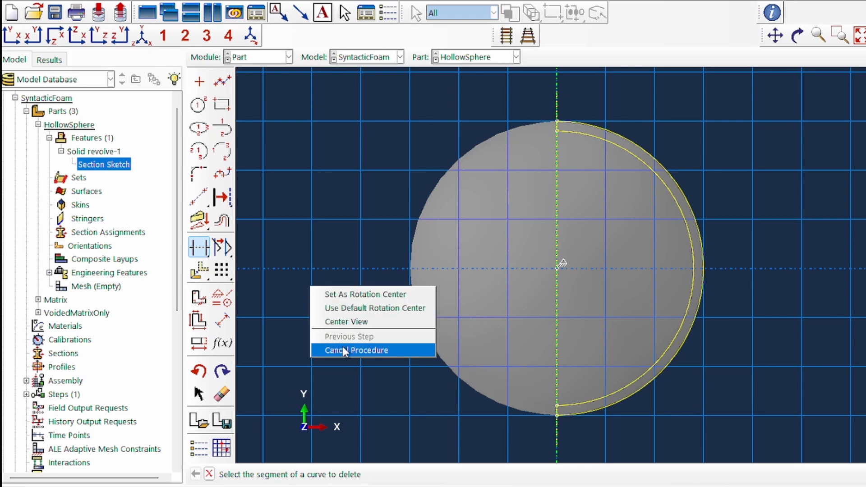
left_click(342, 347)
left_click(321, 474)
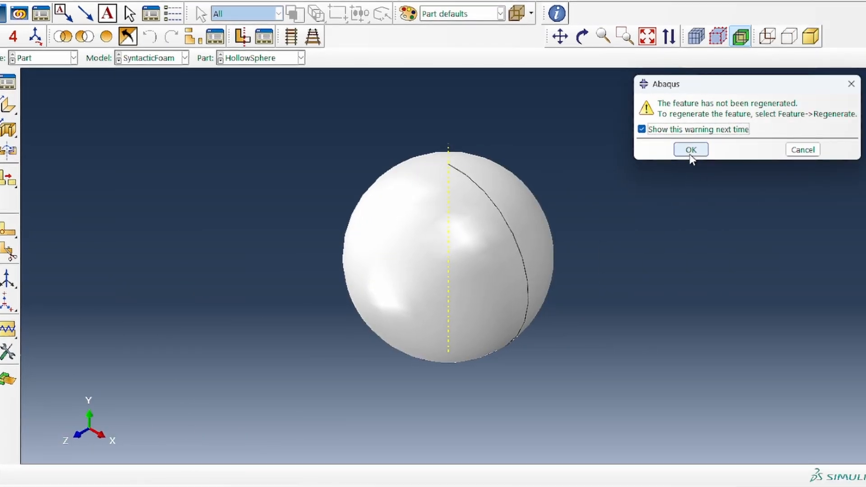
left_click(865, 149)
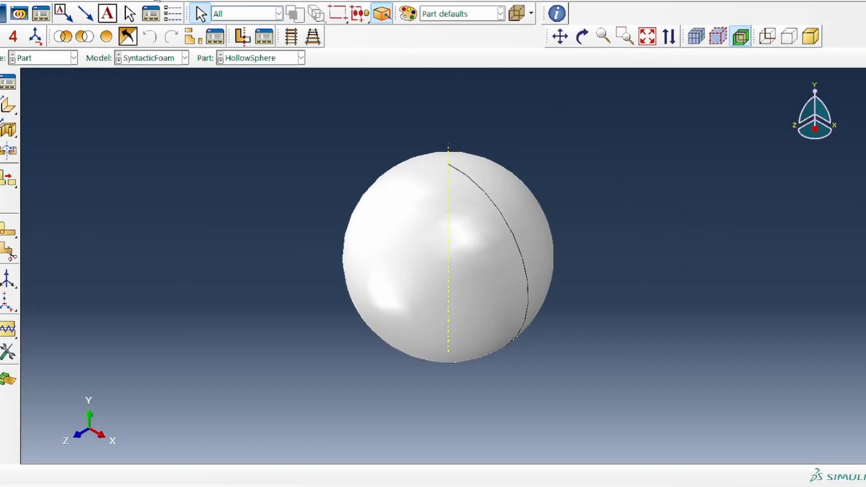
- Regenerate the HollowSphere part's features and section the part with a view cut to inspect its hollow interior from a rotated view
left_click(220, 0)
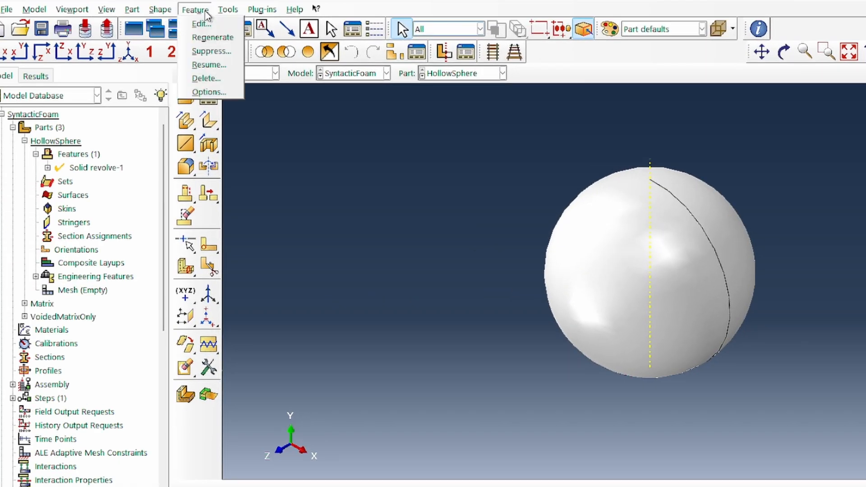
left_click(211, 37)
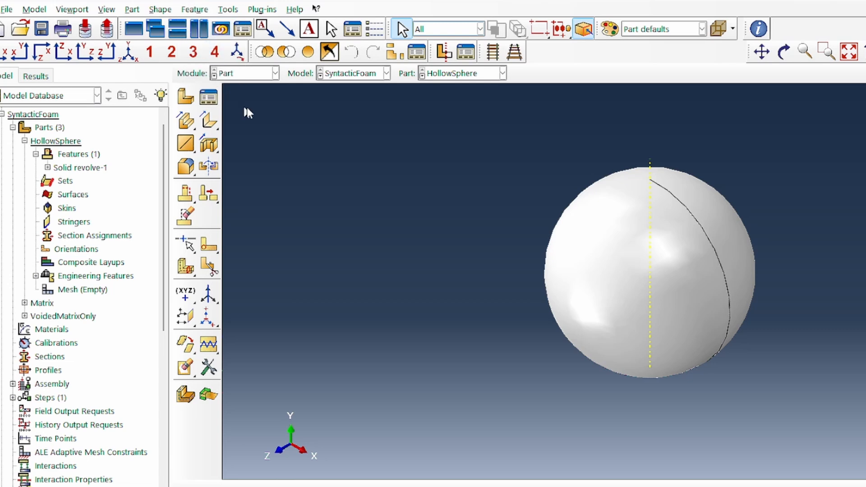
left_click(445, 53)
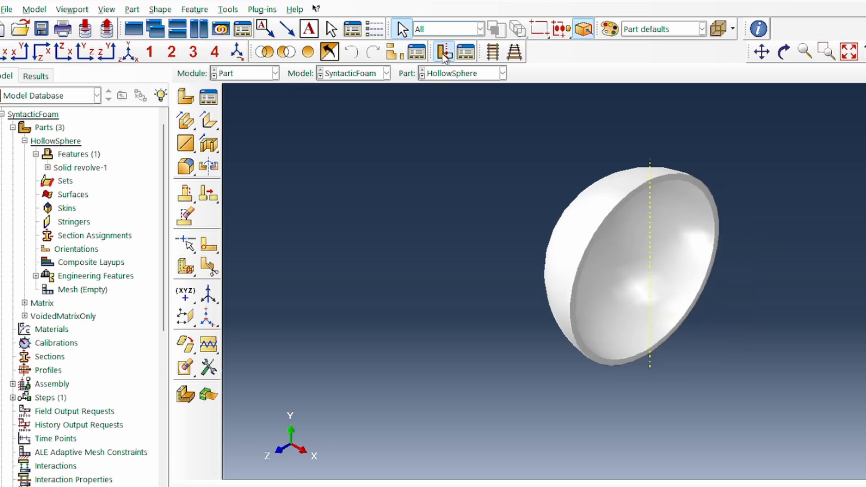
left_click(784, 52)
left_click_drag(769, 97, 627, 221)
right_click(315, 163)
left_click(386, 256)
- In the Assembly module, turn on the view cut and move the X-Plane cut through the model to about 38.4 to inspect the spheres
left_click(246, 74)
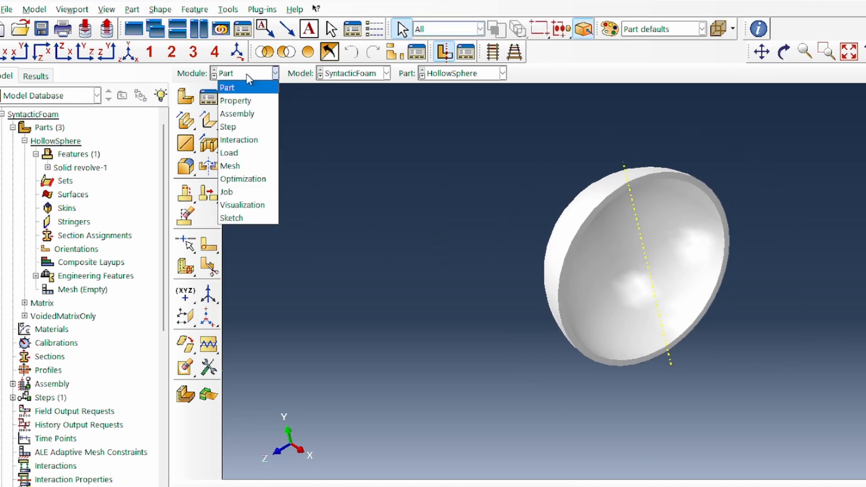
left_click(226, 112)
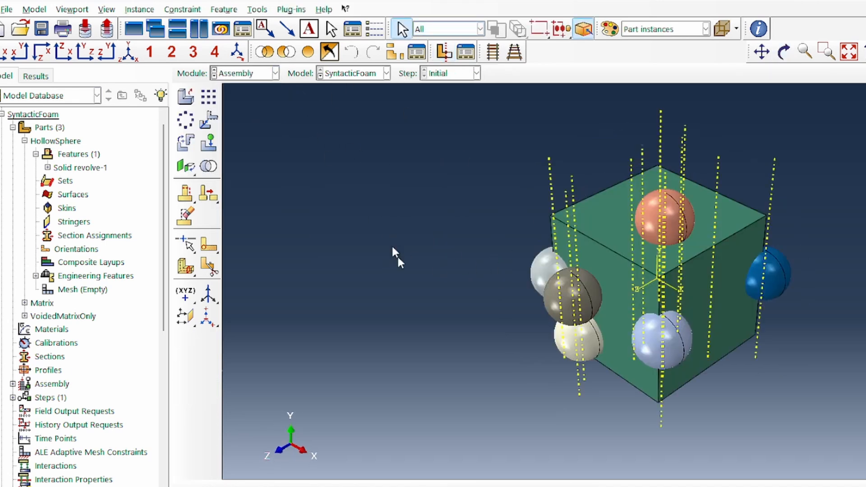
left_click(444, 52)
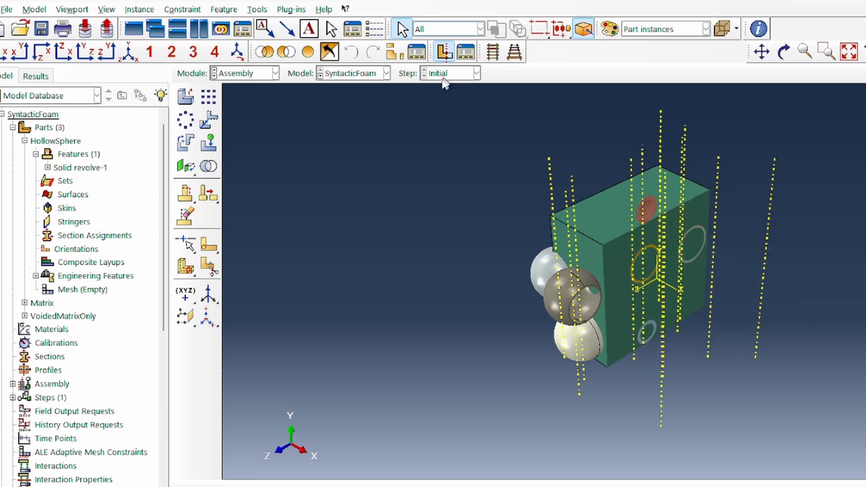
left_click(465, 52)
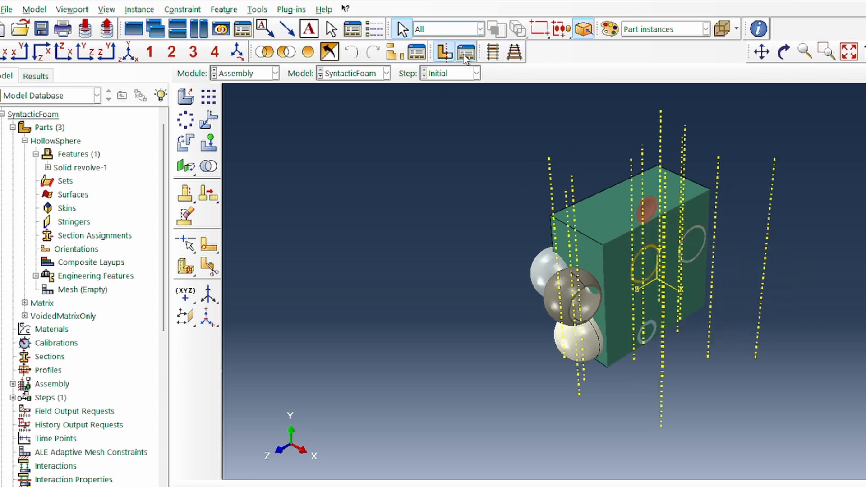
left_click_drag(153, 209, 359, 148)
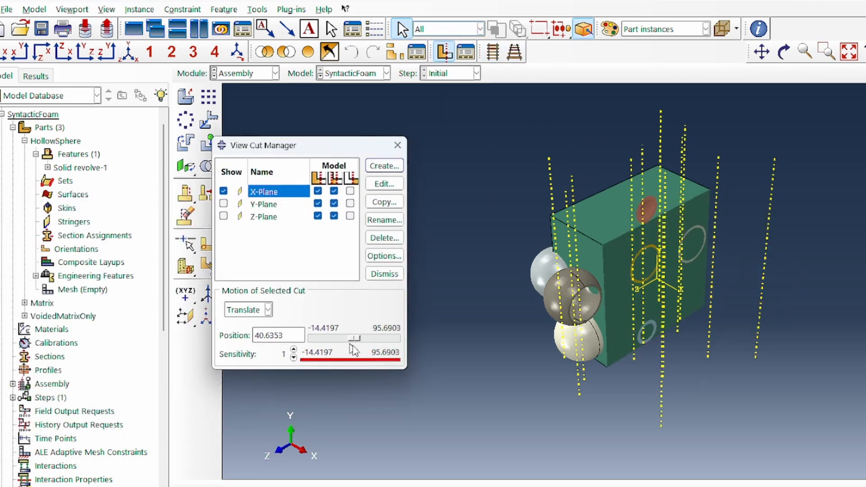
left_click_drag(355, 338, 333, 338)
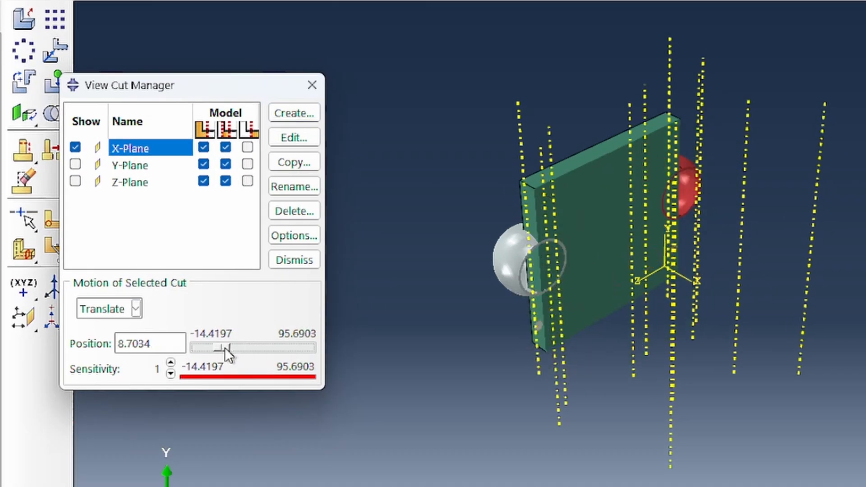
left_click_drag(224, 347, 254, 350)
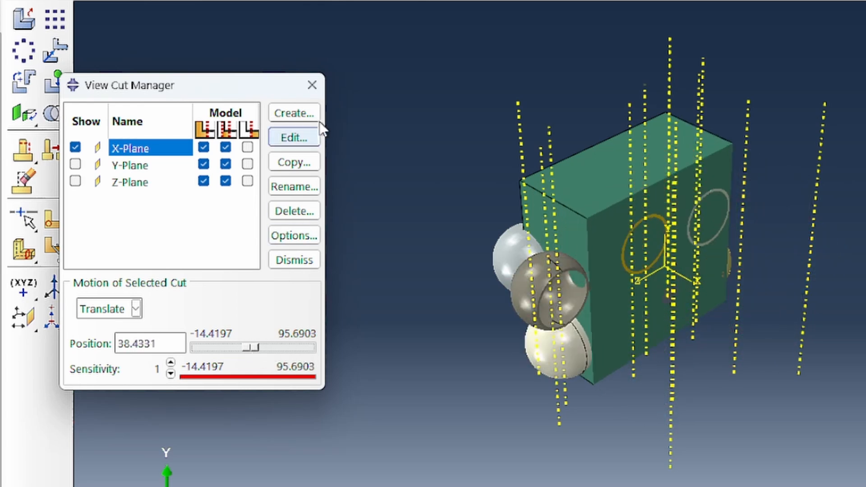
left_click(311, 85)
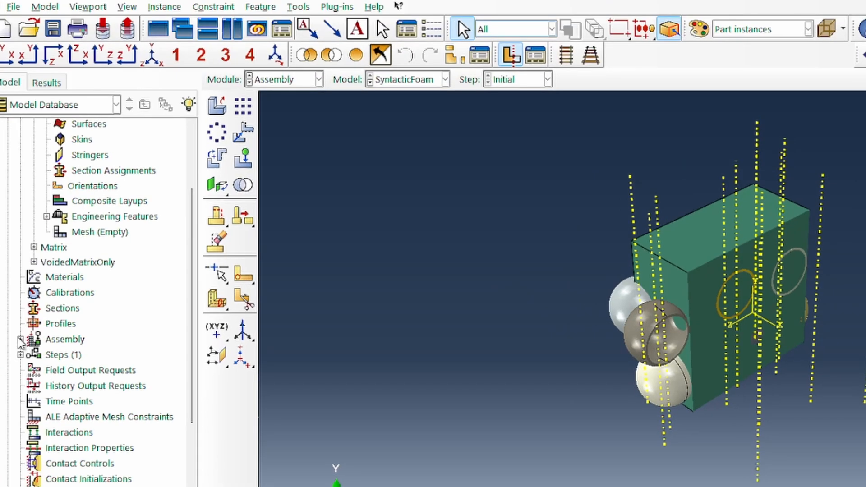
- List the assembly's instances in the model tree and select SolidSphere-1 through SolidSphere-15 to highlight them in the model
left_click(20, 293)
scroll(90, 360, "down", 1)
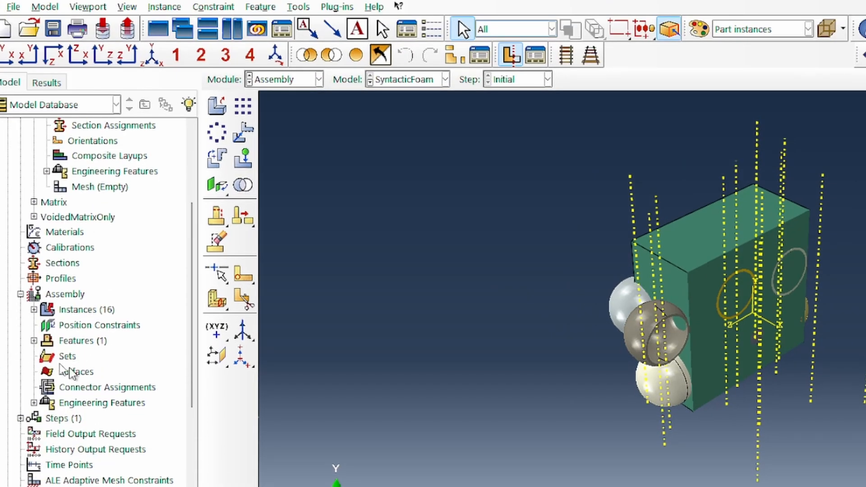
left_click(34, 309)
scroll(89, 326, "down", 1)
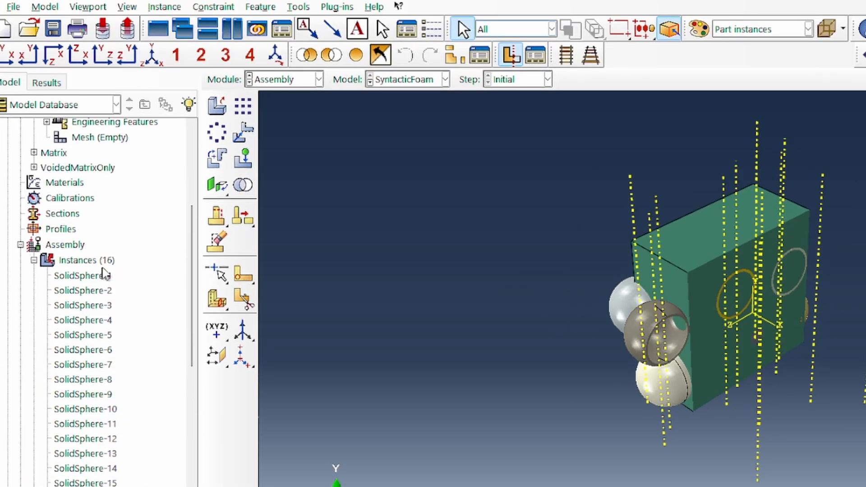
left_click(101, 265)
left_click(100, 276)
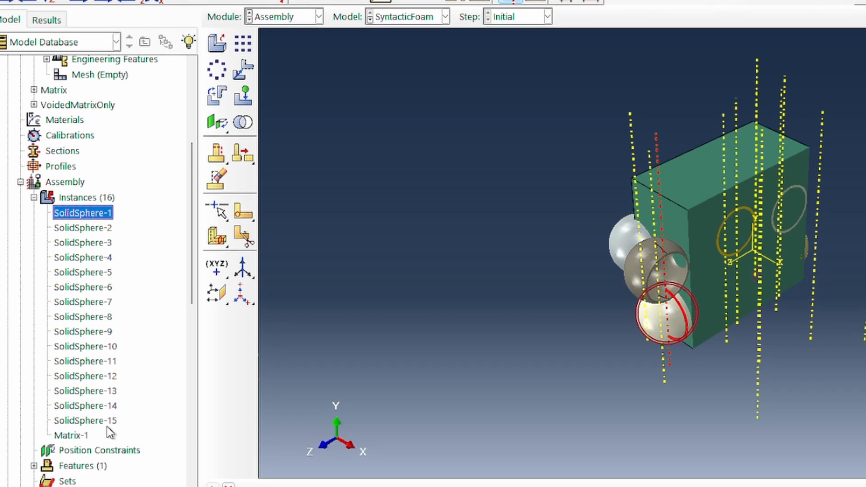
left_click(116, 422, "shift")
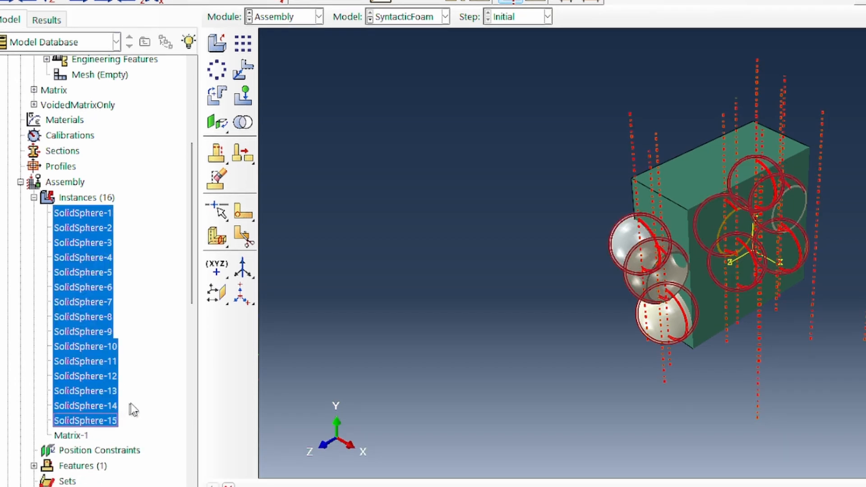
- Merge the geometry of SolidSphere-1 through SolidSphere-15 into a new part MicrocapsuleAll, suppressing the originals and removing intersecting boundaries
left_click(243, 122)
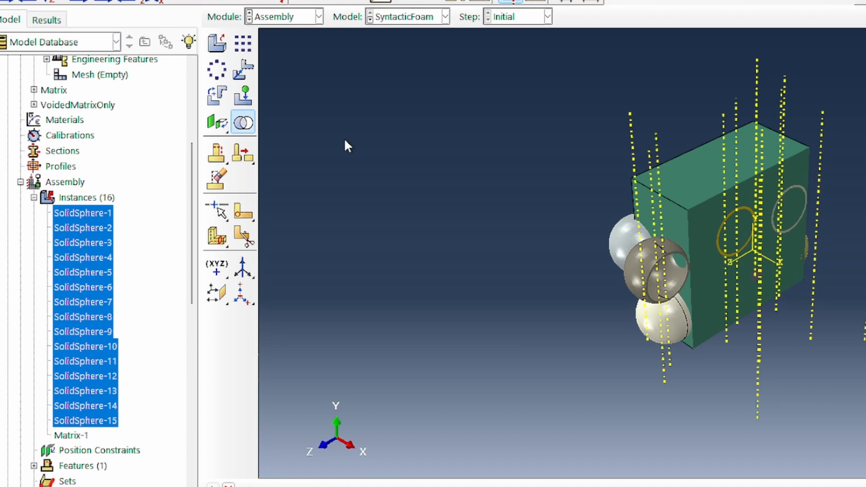
key("ctrl+v")
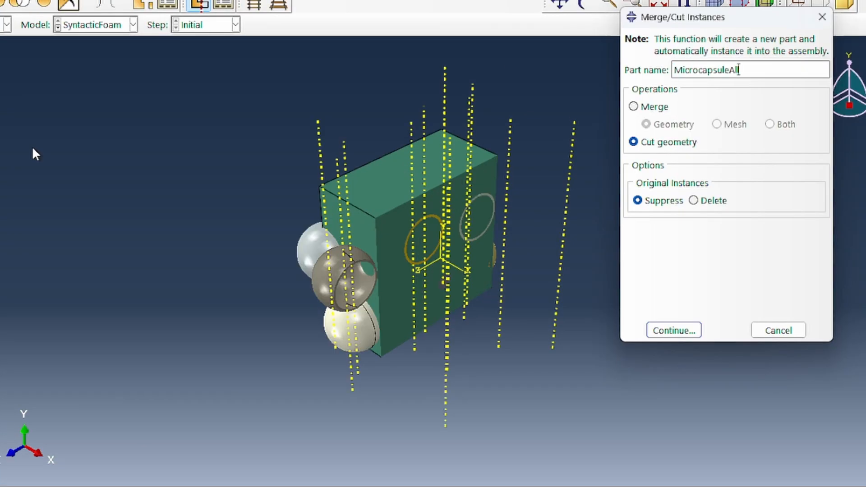
left_click(634, 107)
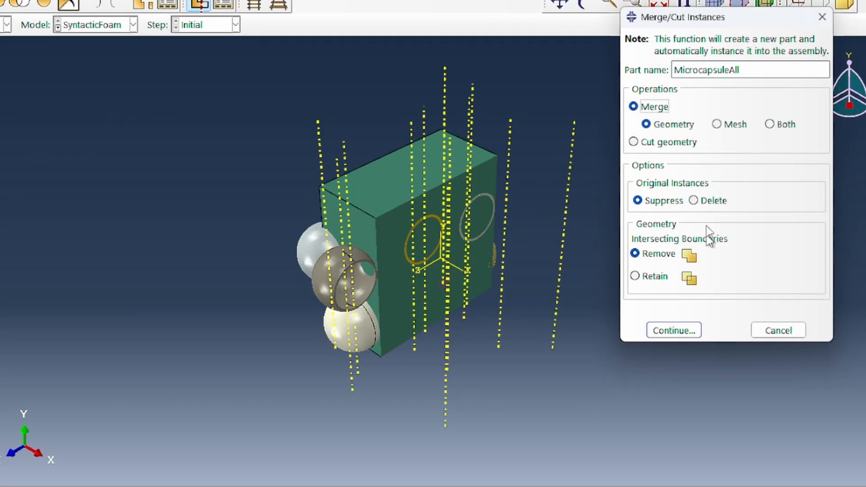
left_click(682, 332)
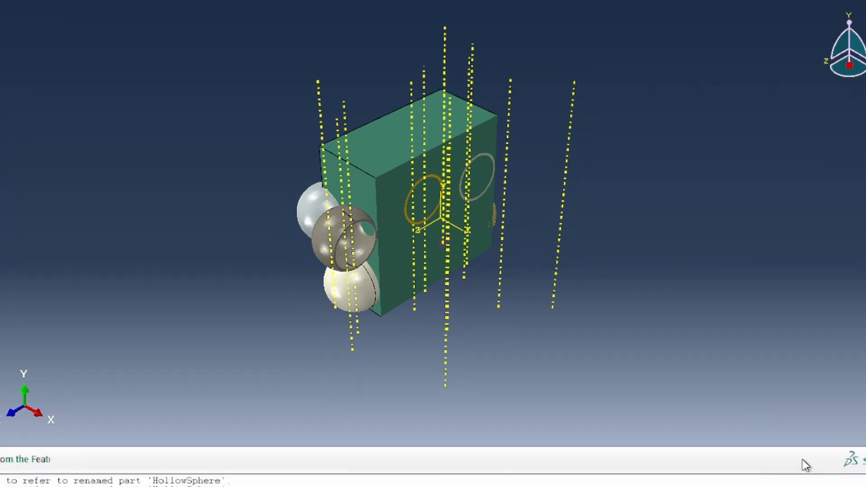
left_click(803, 461)
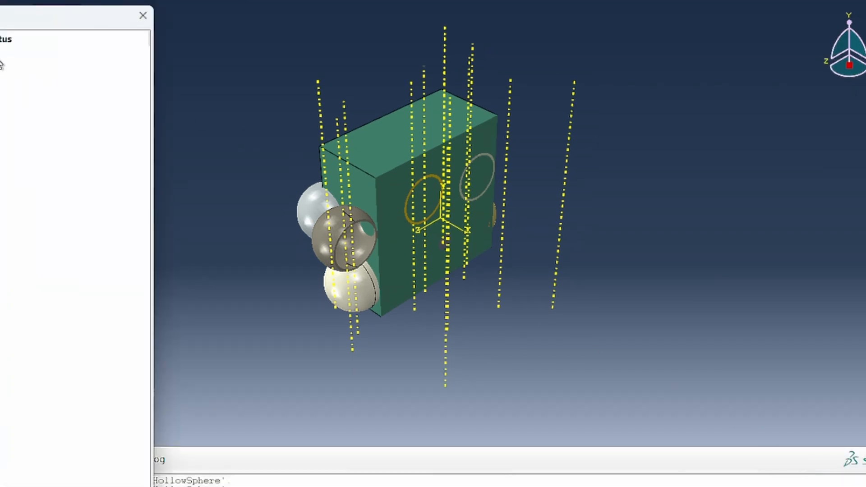
left_click(144, 45)
left_click(151, 231, "shift")
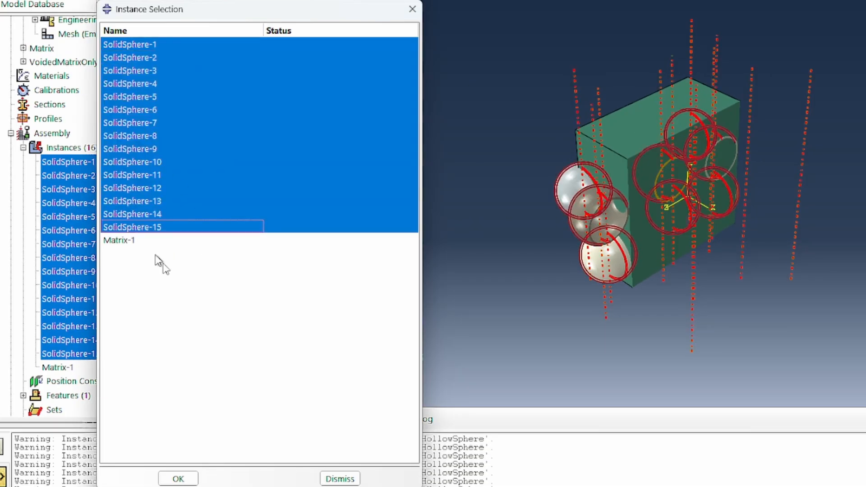
left_click(178, 479)
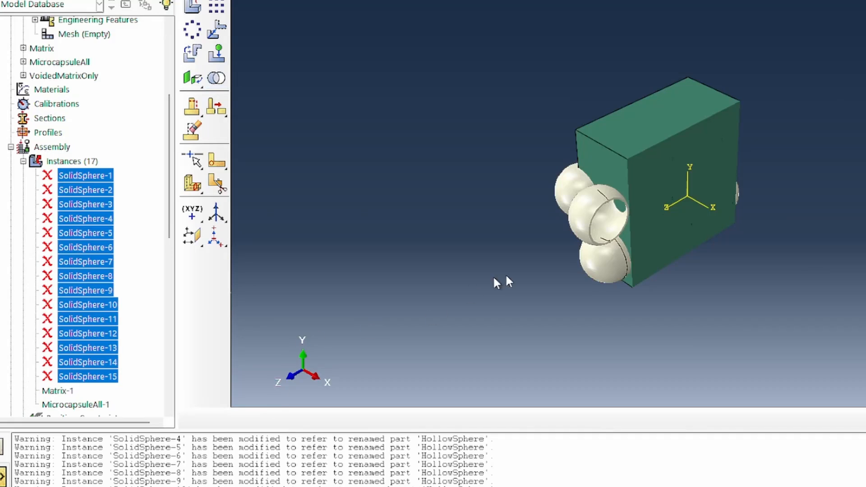
- Suppress the Matrix-1 instance in the assembly
left_click(50, 391)
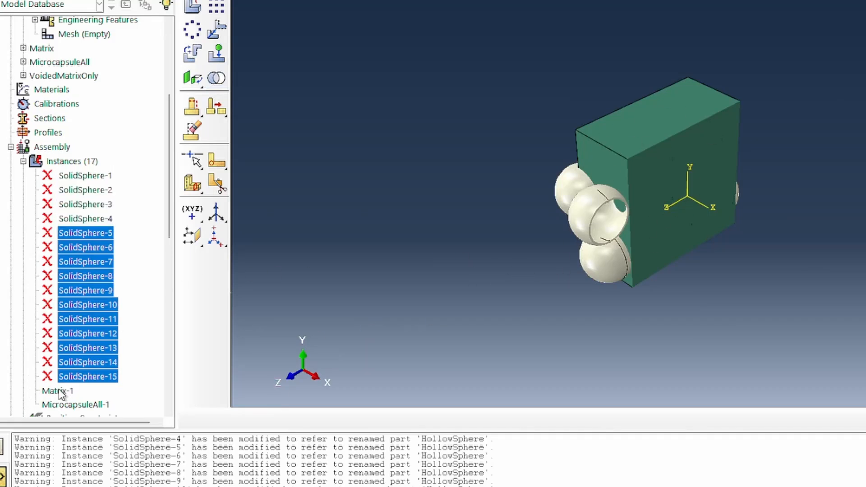
scroll(54, 369, "down", 3)
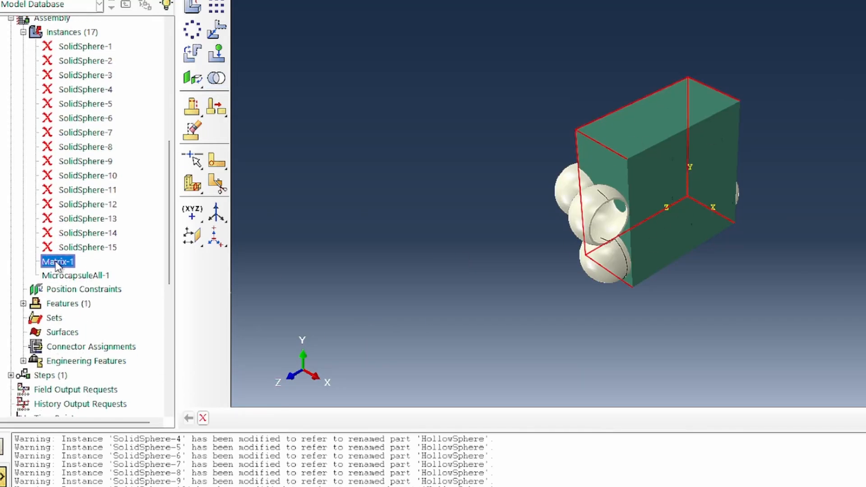
right_click(57, 265)
left_click(93, 313)
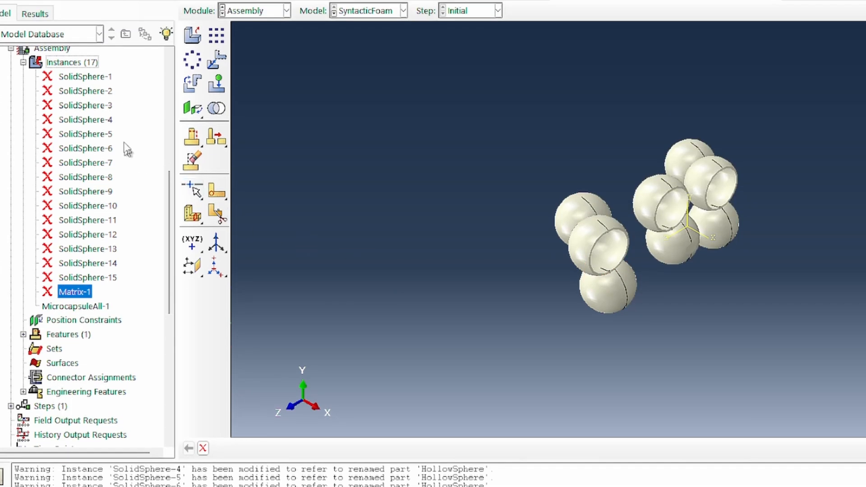
- Add a dependent instance of the VoidedMatrixOnly part to the assembly
left_click(192, 35)
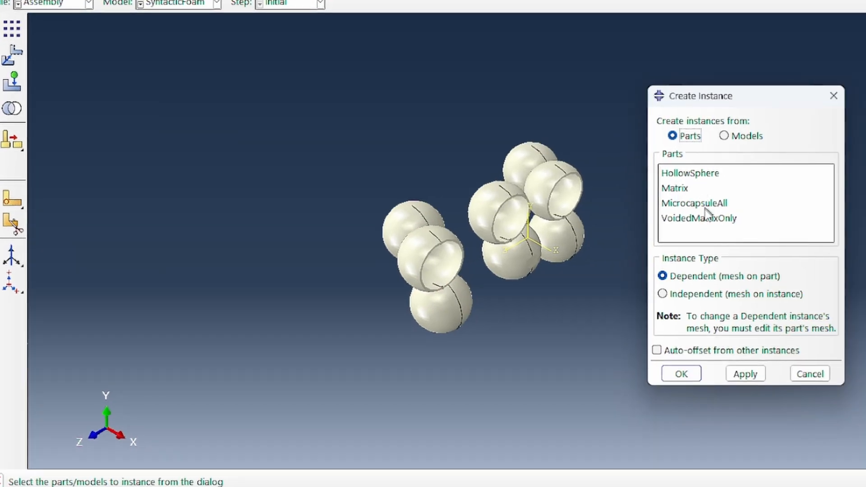
left_click(709, 218)
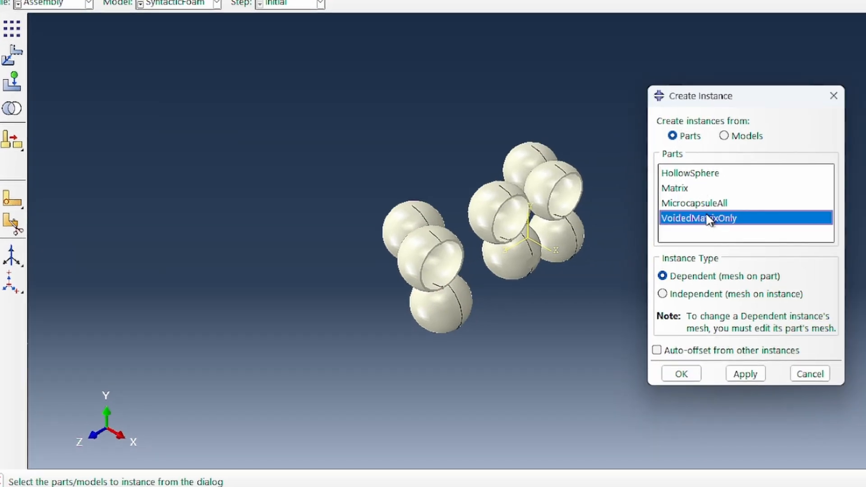
left_click(681, 373)
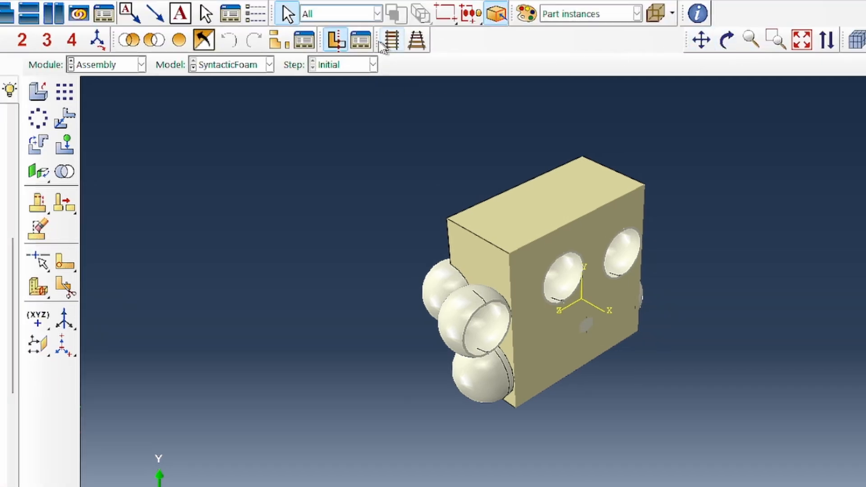
- Move the X-Plane view cut to about 24.1 to inspect the microcapsules inside the voided matrix, and turn the view cut off
left_click(360, 39)
scroll(606, 279, "up", 3)
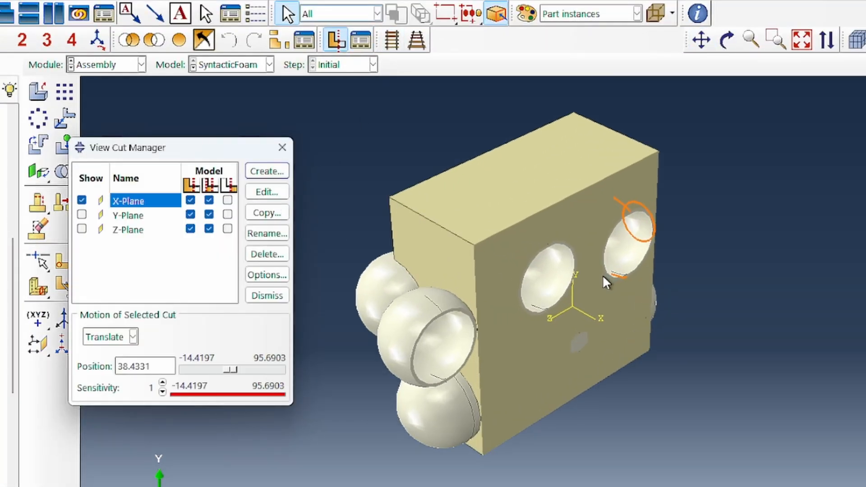
mouse_move(228, 373)
left_mouse_down()
mouse_move(263, 367)
mouse_move(201, 372)
mouse_move(232, 383)
mouse_move(205, 382)
mouse_move(230, 374)
left_mouse_up()
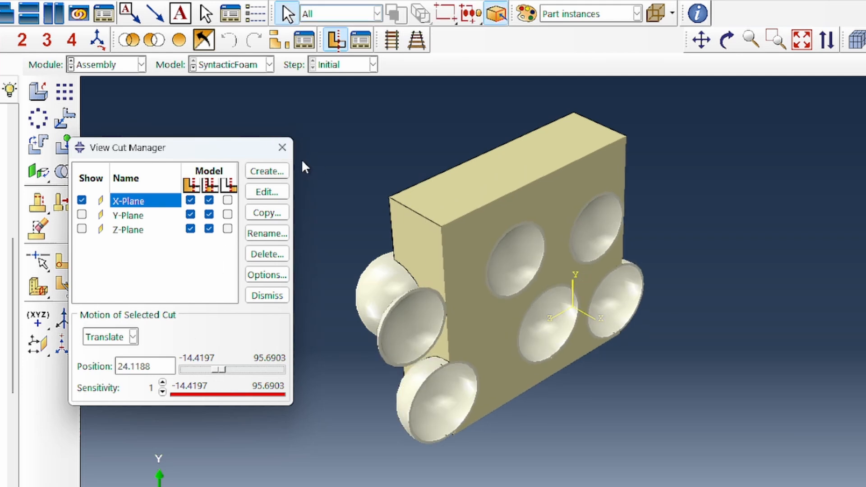
left_click(281, 148)
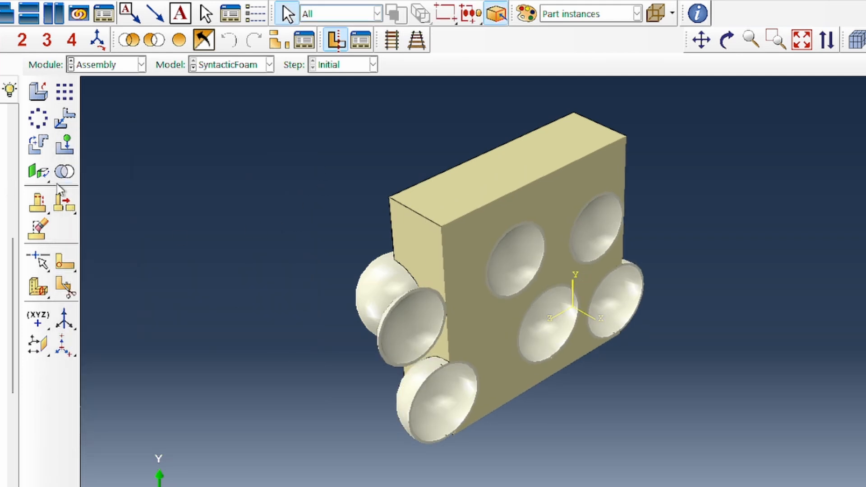
left_click(336, 41)
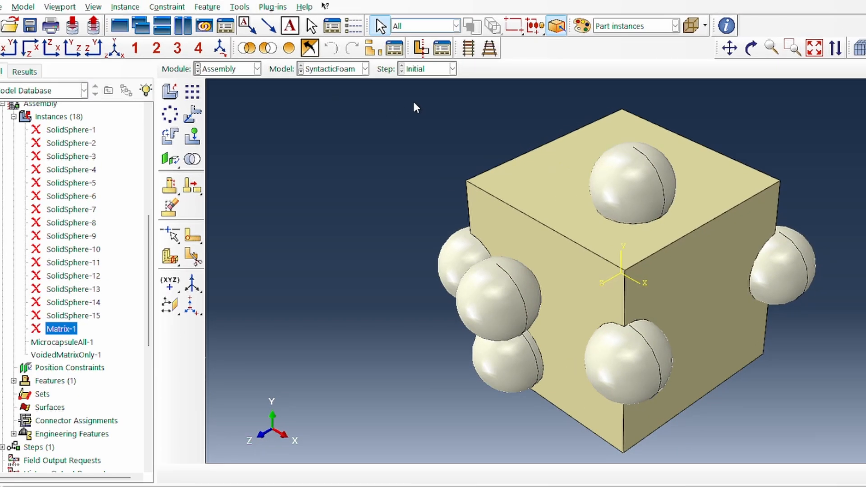
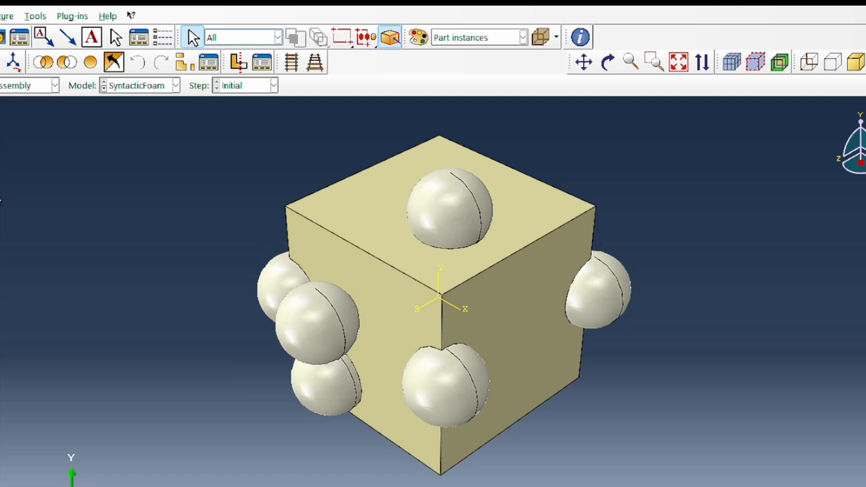
- Merge the geometry of the MicrocapsuleAll and VoidedMatrixOnly instances into a new part SyntacticFoamRVE, suppressing the originals and retaining intersecting boundaries
left_click(0, 201)
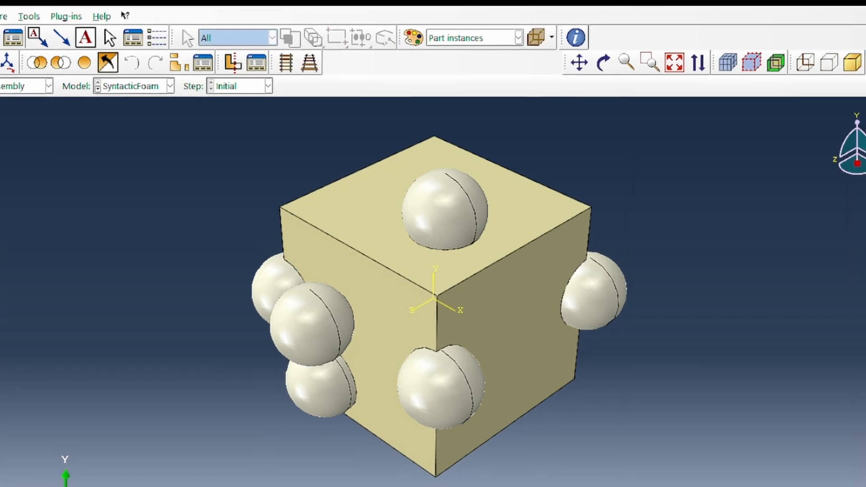
type("Symm")
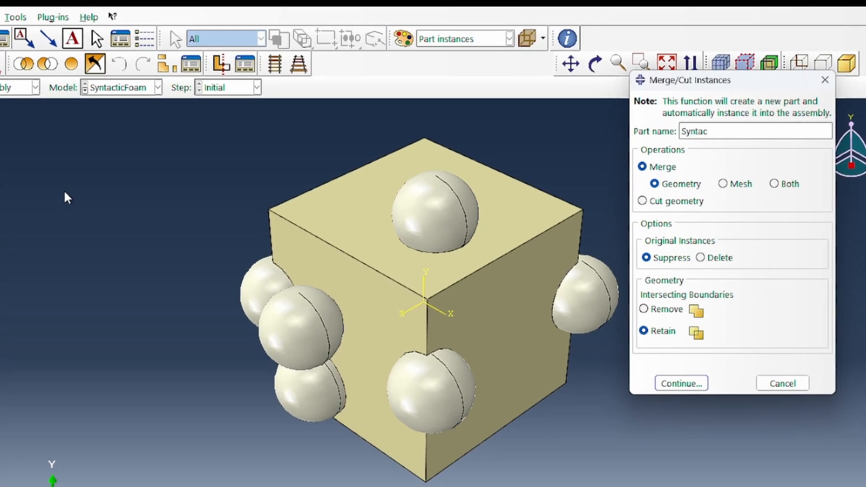
type("ticFoamRVE")
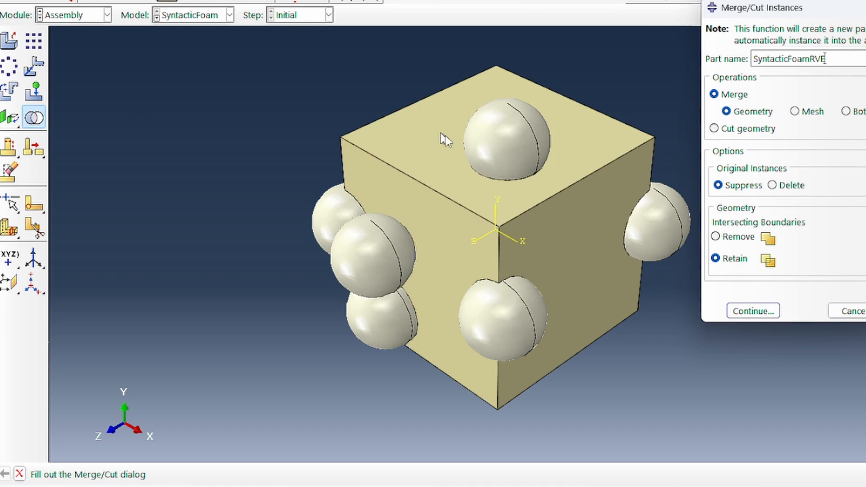
left_click(753, 311)
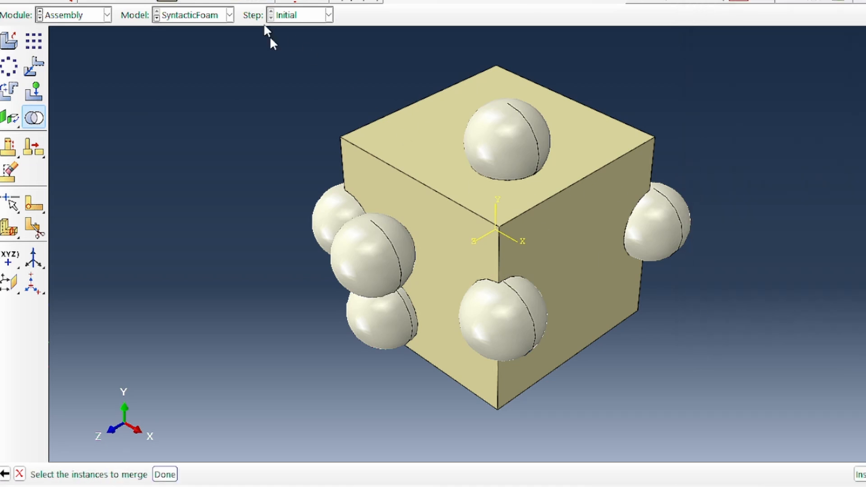
left_click_drag(250, 50, 780, 461)
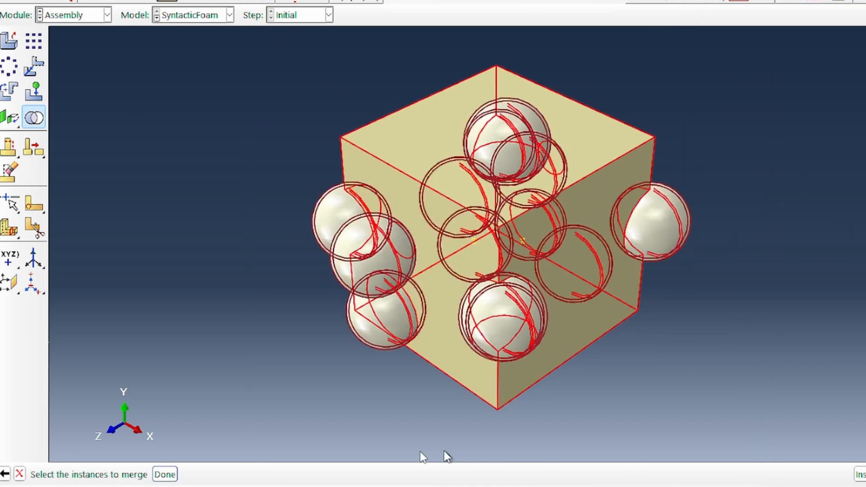
left_click(165, 475)
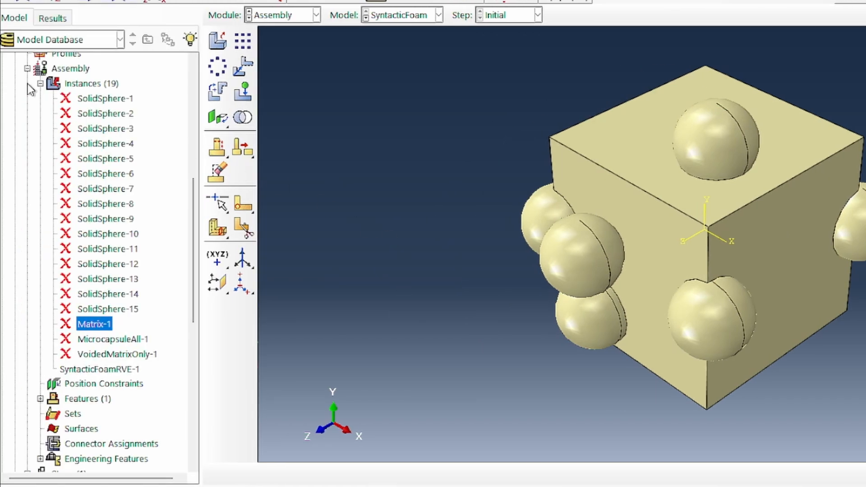
- Collapse the Assembly and HollowSphere entries in the model tree and open the SyntacticFoamRVE part
left_click(27, 68)
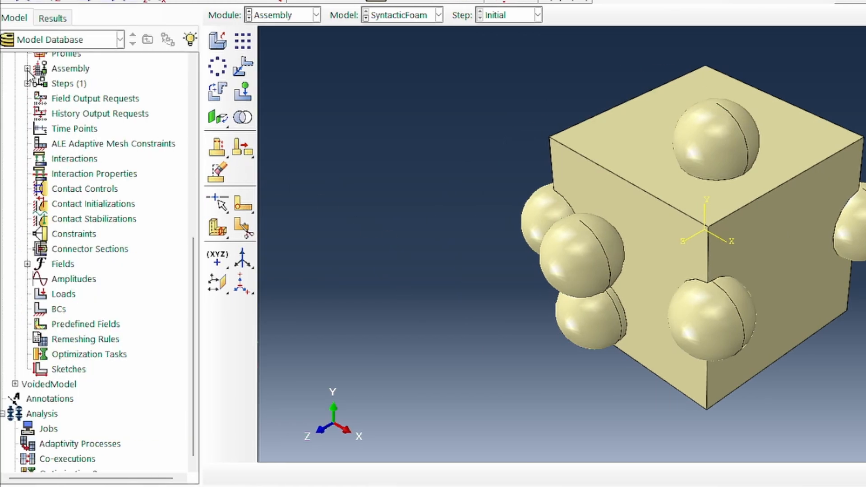
scroll(40, 121, "up", 7)
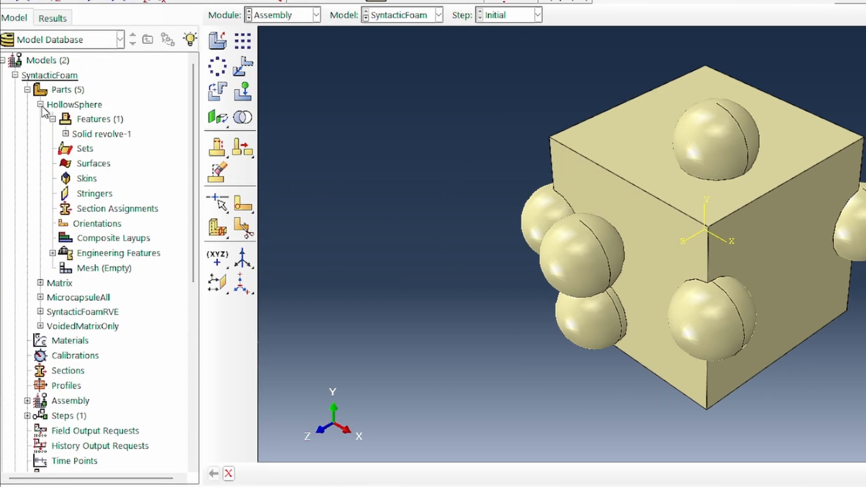
left_click(40, 104)
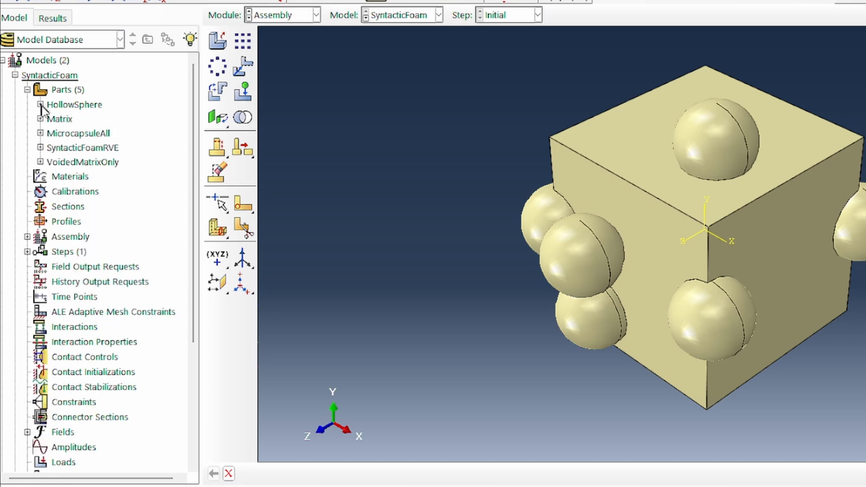
double_click(86, 149)
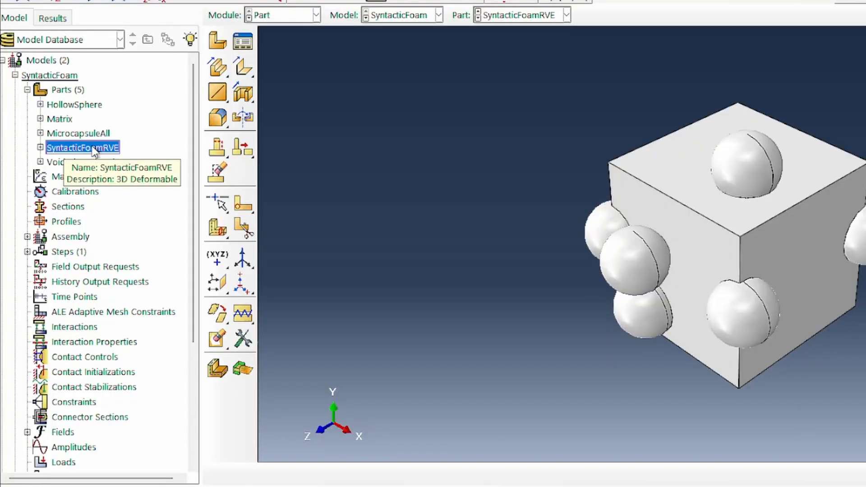
- Create two materials named Epoxy and MicrosphereMaterial without defining any material behaviors
double_click(70, 177)
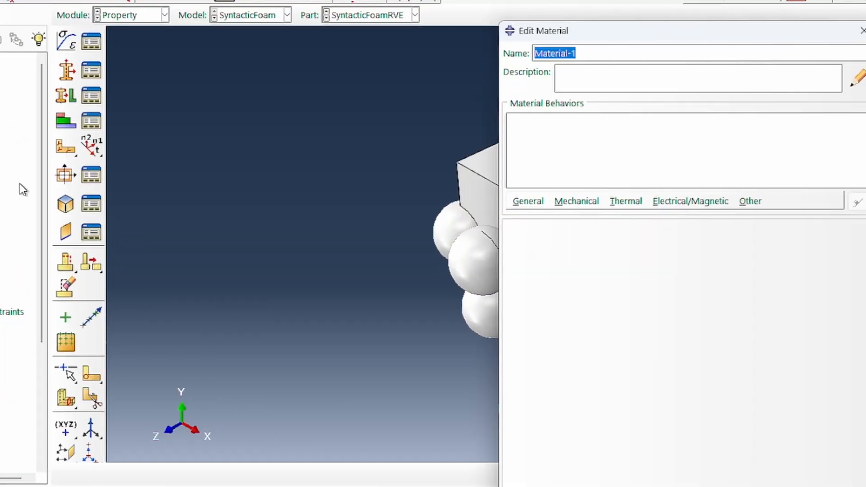
type("Ep")
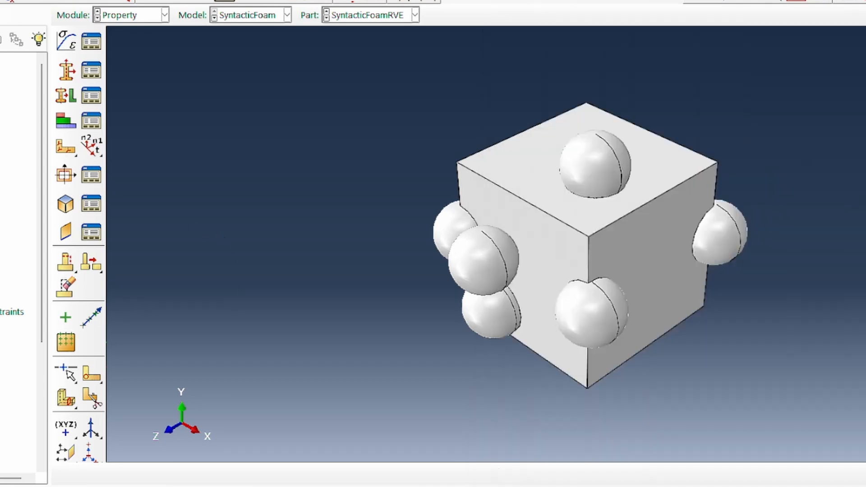
double_click(48, 176)
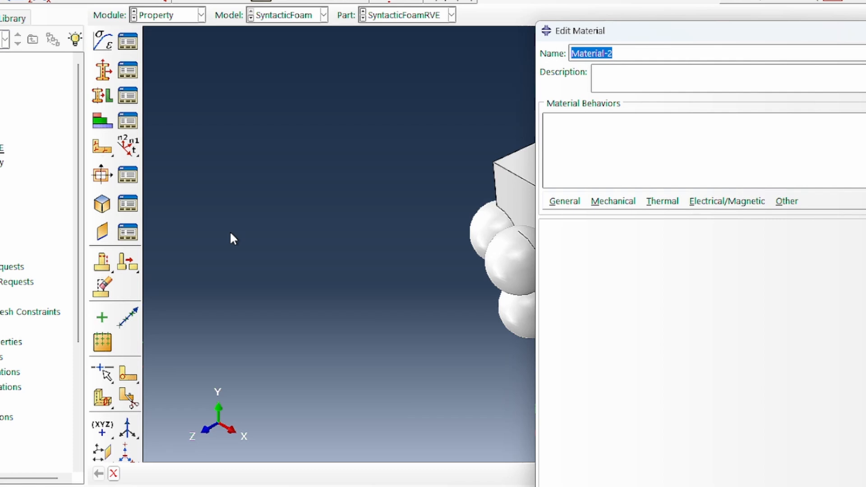
type("Microsphere")
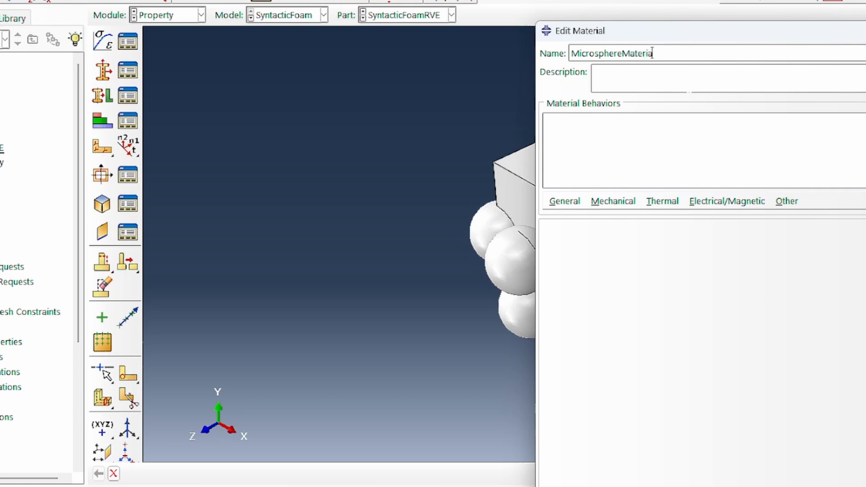
key("Return")
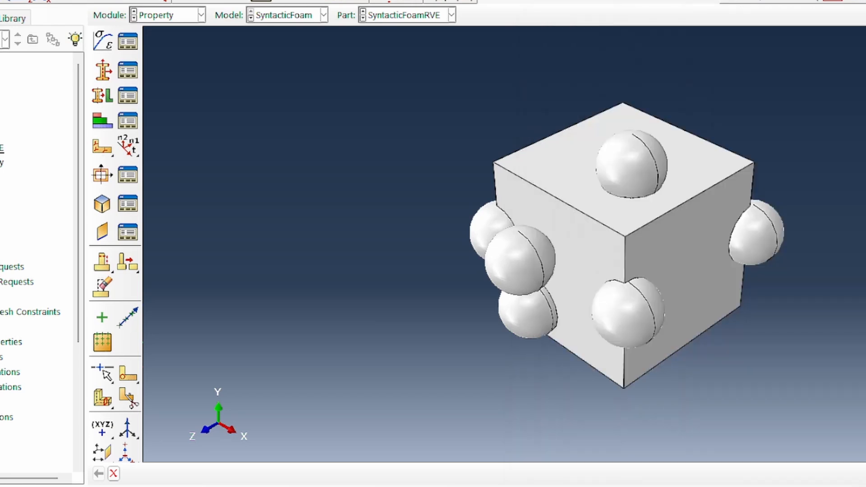
- Create a solid, homogeneous section named epoxySection that uses the Epoxy material
double_click(64, 206)
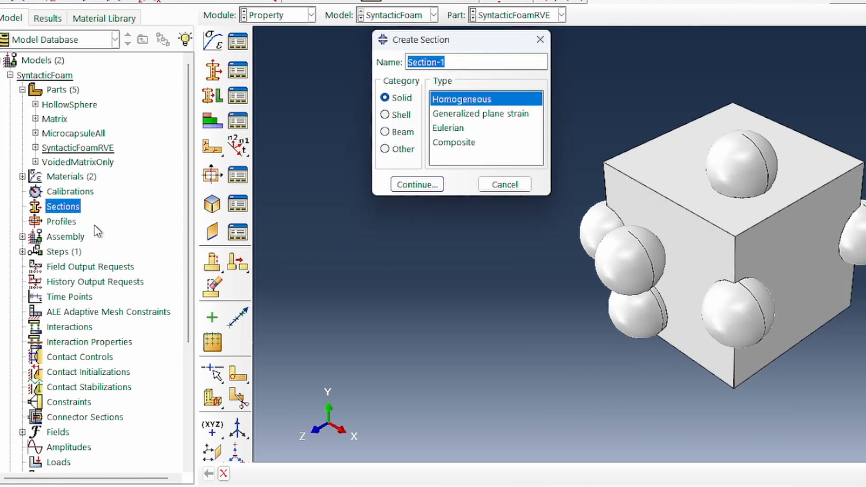
type("ep")
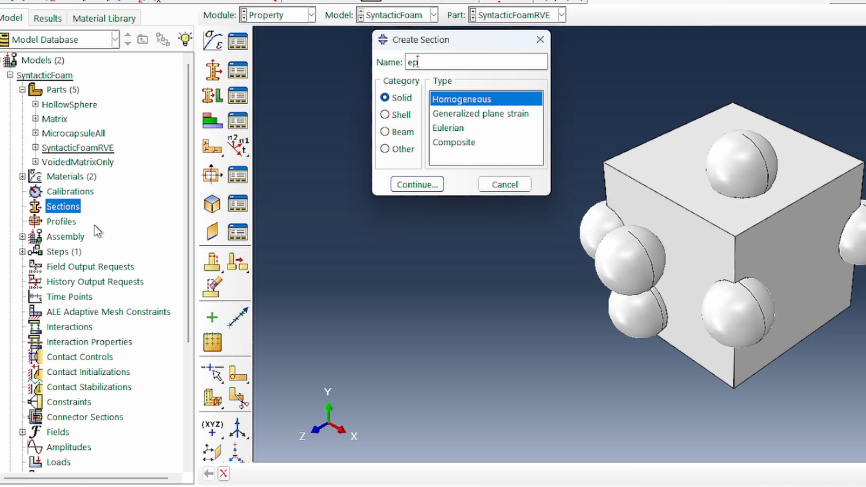
type("oxySection")
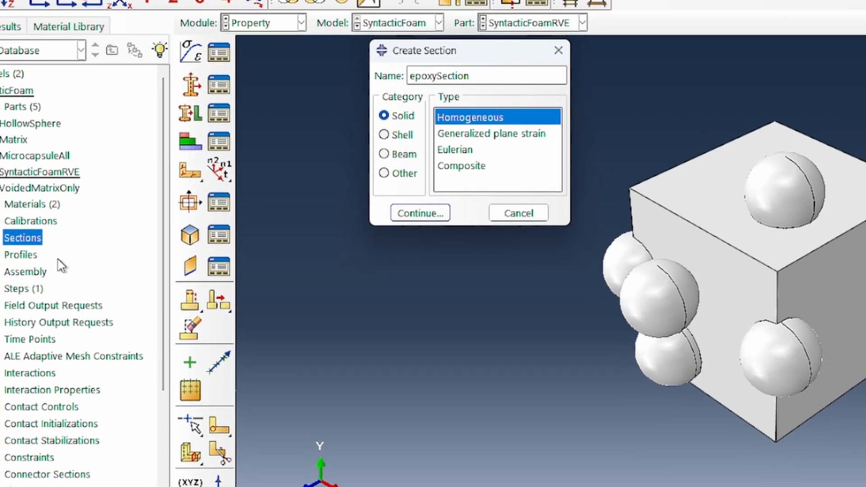
key("Return")
left_click(811, 84)
left_click(729, 103)
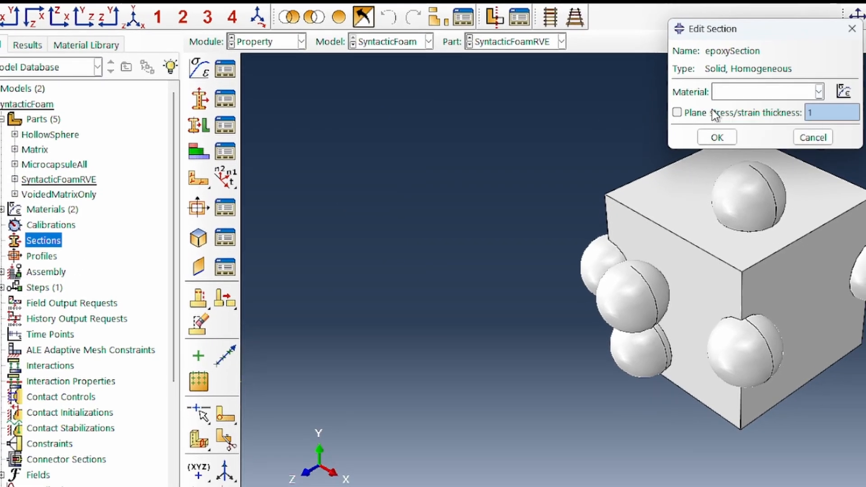
left_click(718, 138)
left_click(764, 108)
left_click(818, 92)
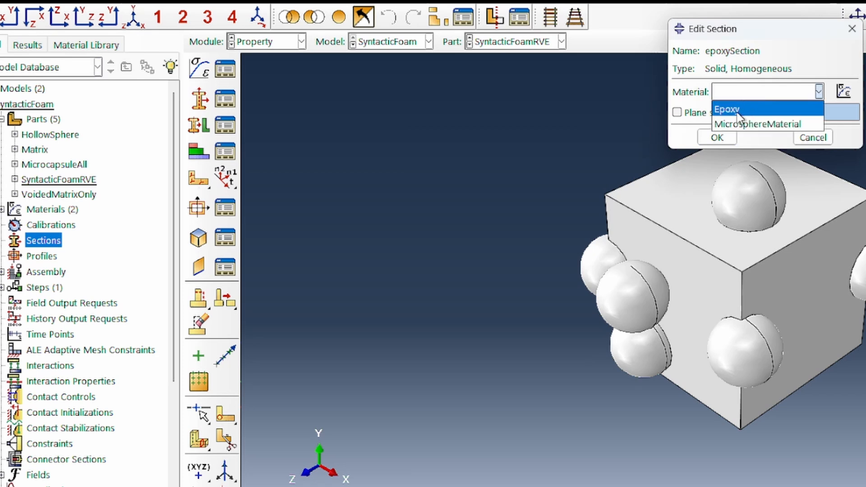
left_click(725, 108)
left_click(723, 135)
- Create a solid, homogeneous section named microsphereSection that uses MicrosphereMaterial
double_click(67, 244)
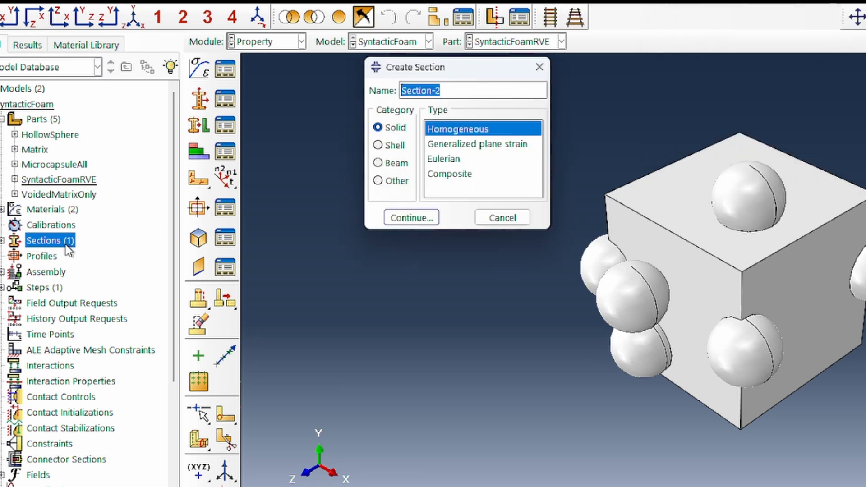
type("microsph")
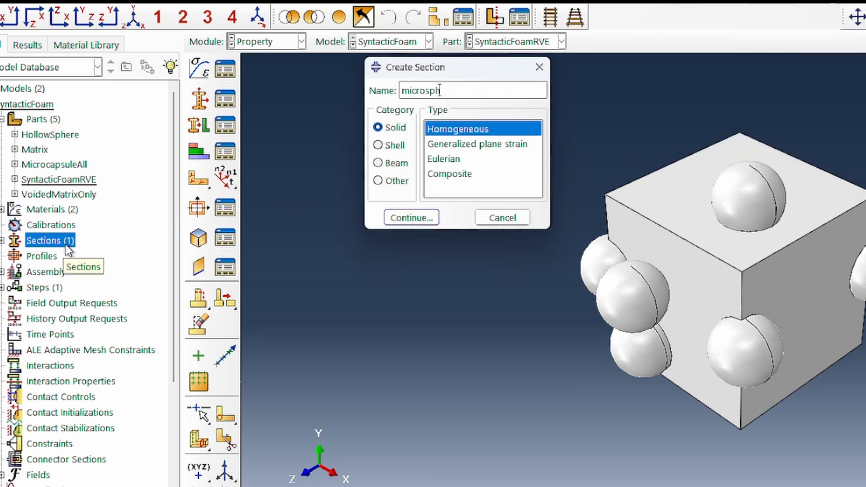
type("ereSection")
key("Return")
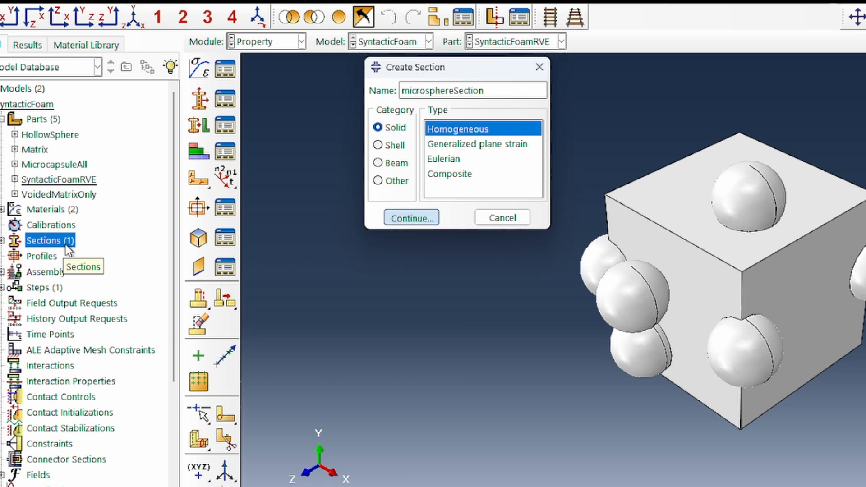
left_click(731, 93)
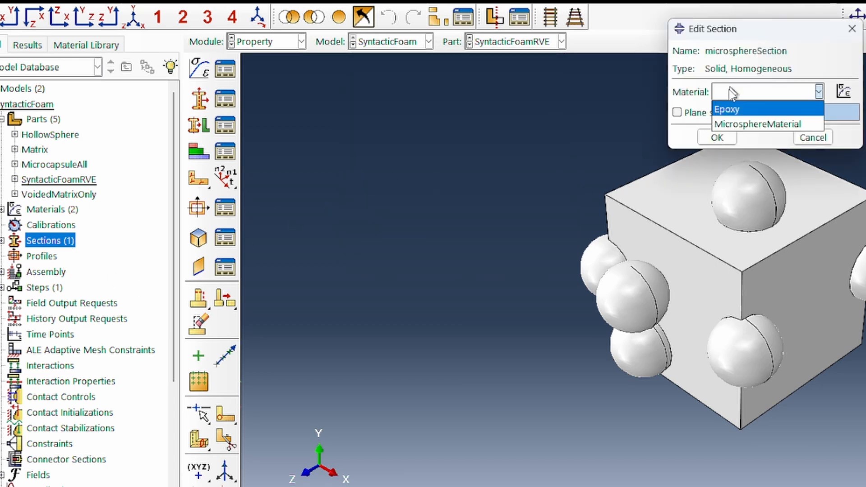
left_click(740, 124)
left_click(717, 138)
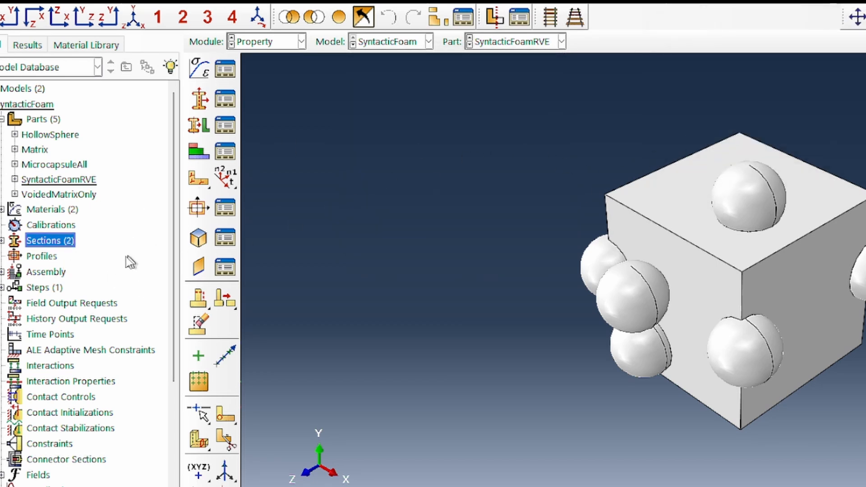
- Expand SyntacticFoamRVE in the model tree and remove the matrix cell from the display, leaving only the microspheres shown
left_click(19, 178)
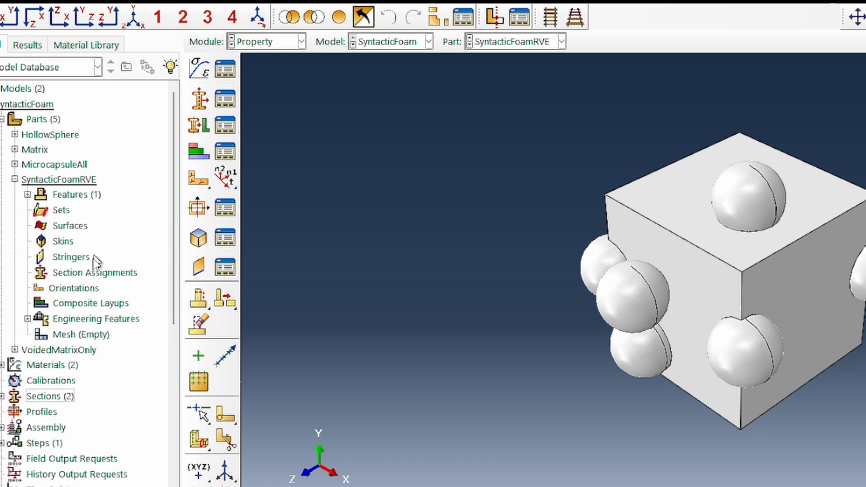
left_click(311, 23)
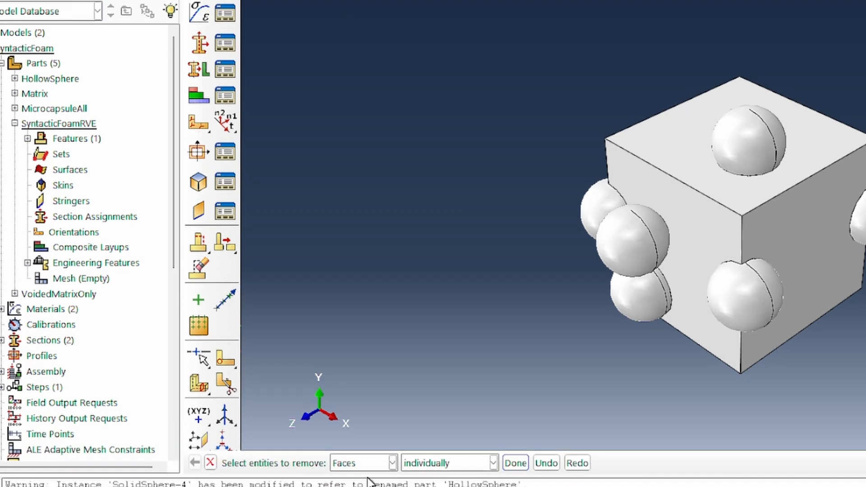
left_click(368, 463)
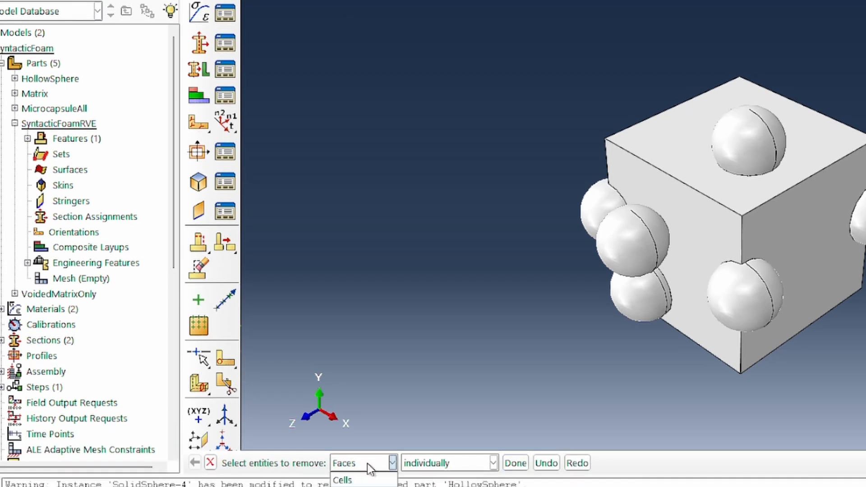
left_click(343, 480)
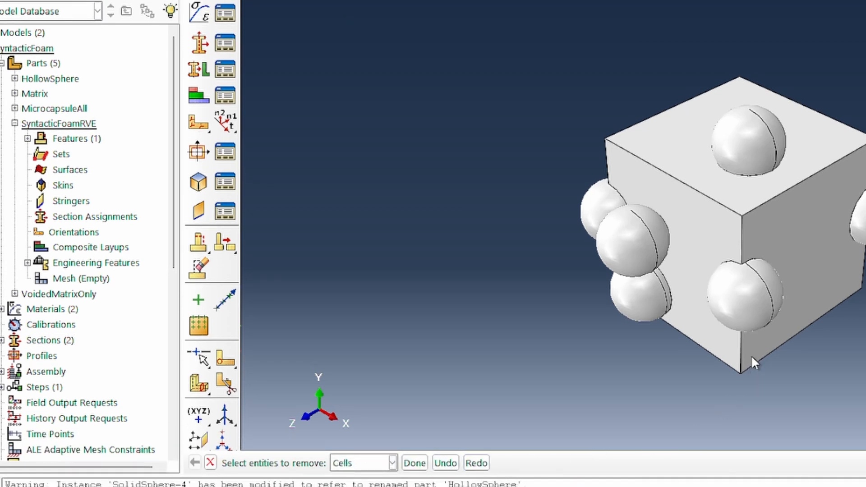
left_click(752, 365)
left_click(414, 463)
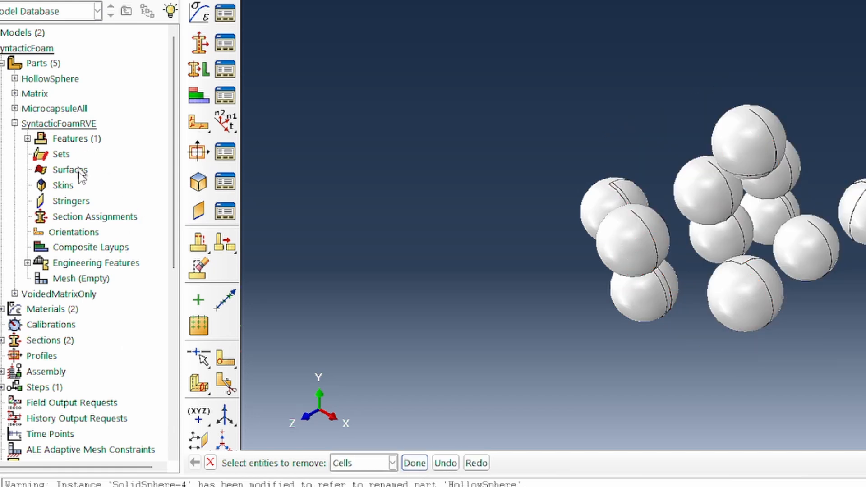
- Assign microsphereSection to all the displayed microsphere cells of SyntacticFoamRVE without creating a set
double_click(94, 218)
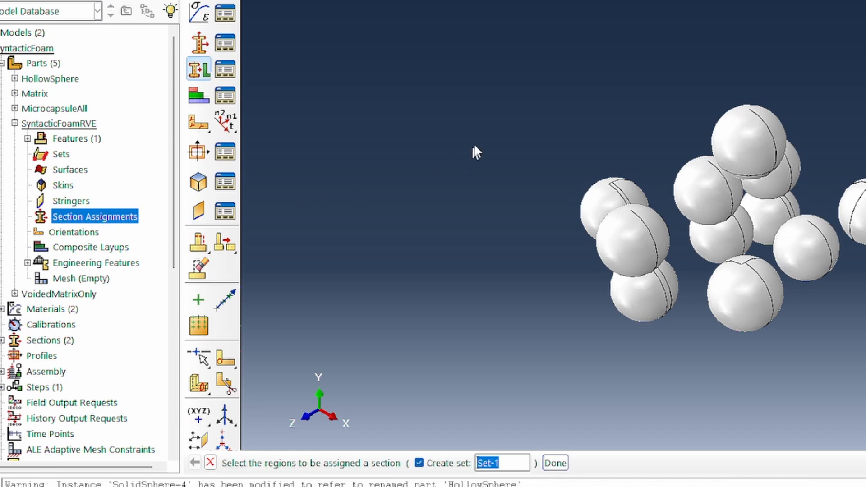
left_click_drag(459, 77, 864, 396)
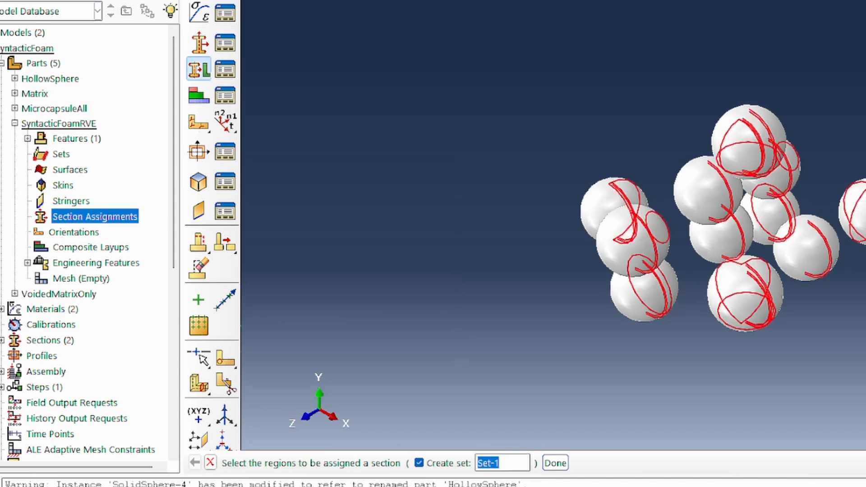
left_click(419, 463)
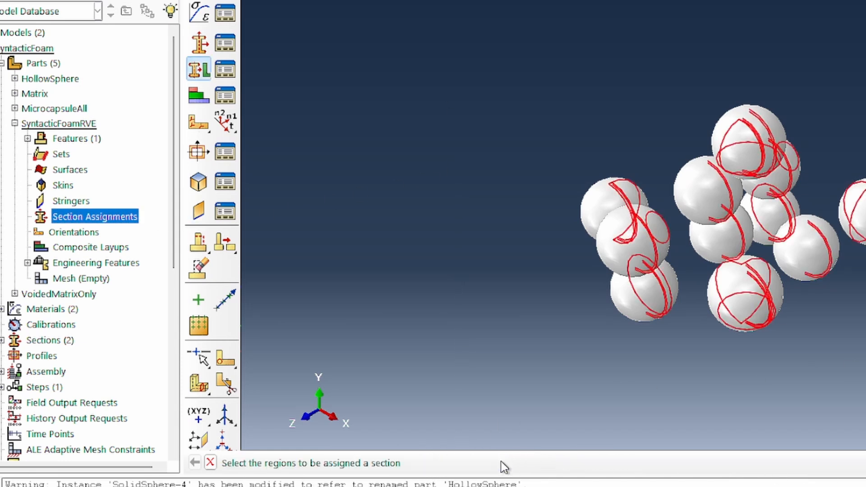
left_click(497, 464)
left_click(769, 96)
left_click(761, 128)
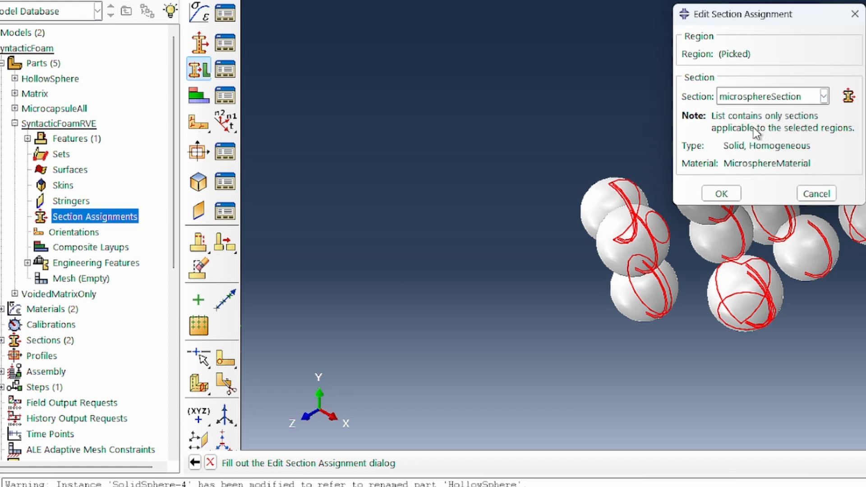
left_click(721, 194)
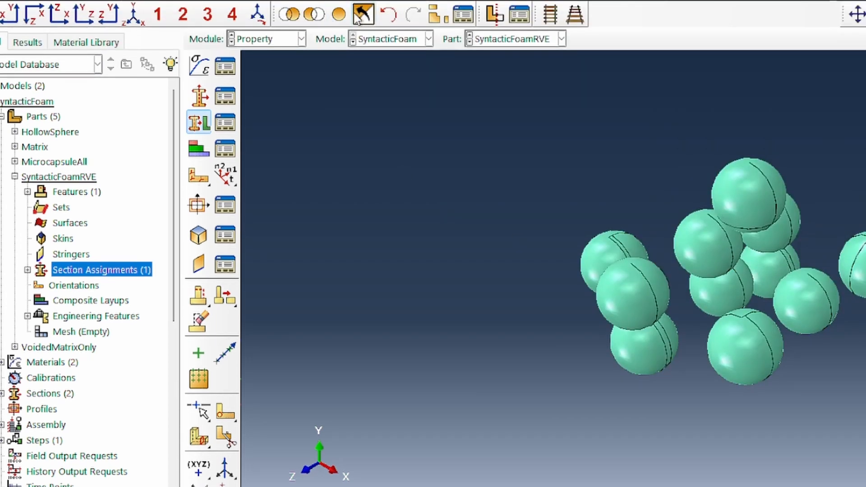
- Swap the display to show only the matrix cell of SyntacticFoamRVE and assign epoxySection to it
left_click(361, 14)
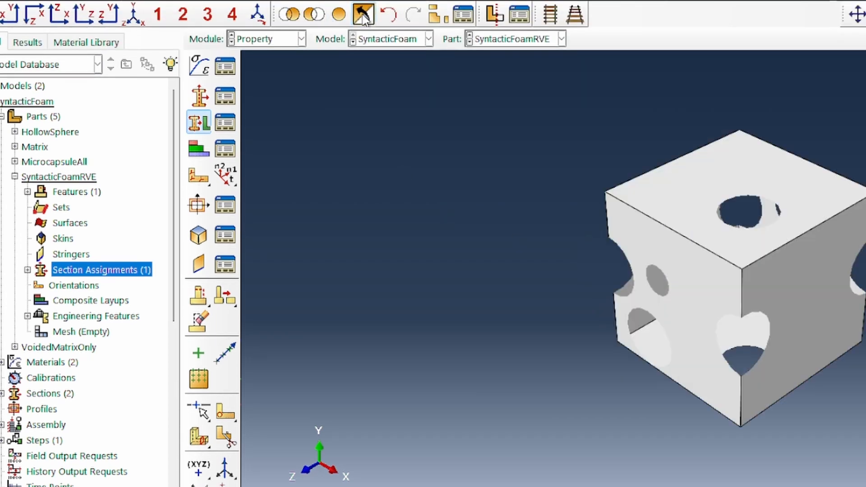
left_click_drag(507, 96, 861, 482)
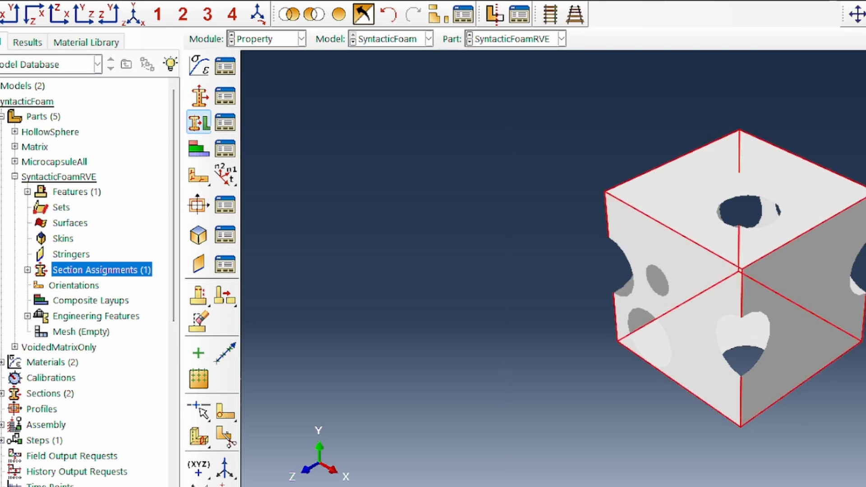
left_click(501, 468)
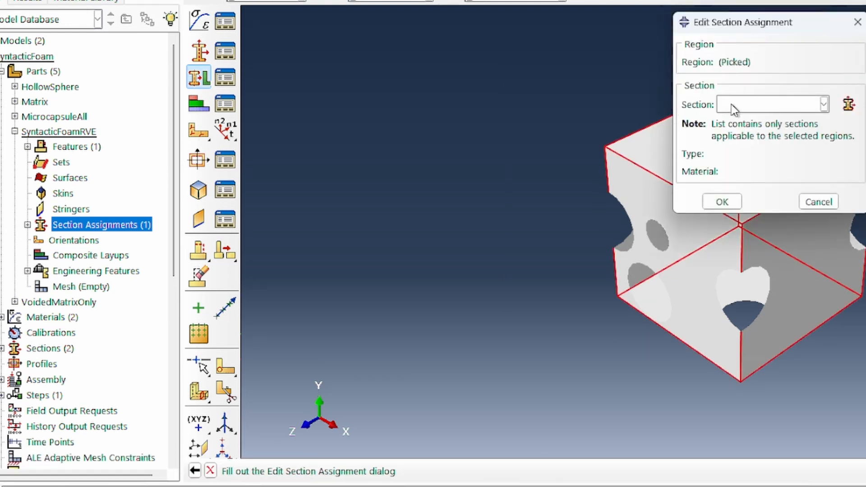
left_click(731, 104)
left_click(740, 120)
left_click(721, 201)
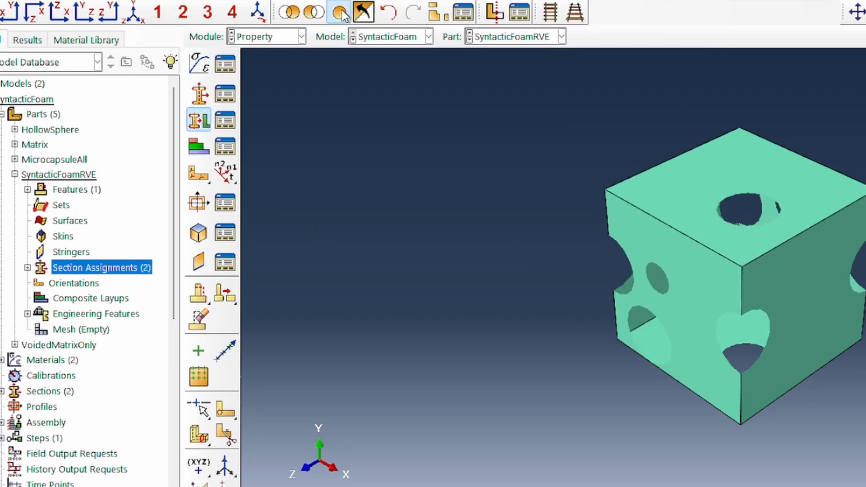
- Restore the display of all SyntacticFoamRVE cells and colour-code the part by materials
left_click(342, 14)
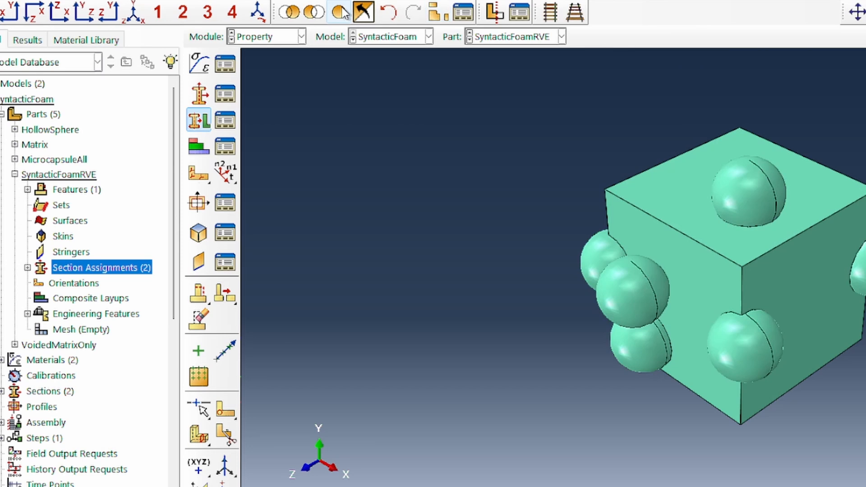
left_click(769, 0)
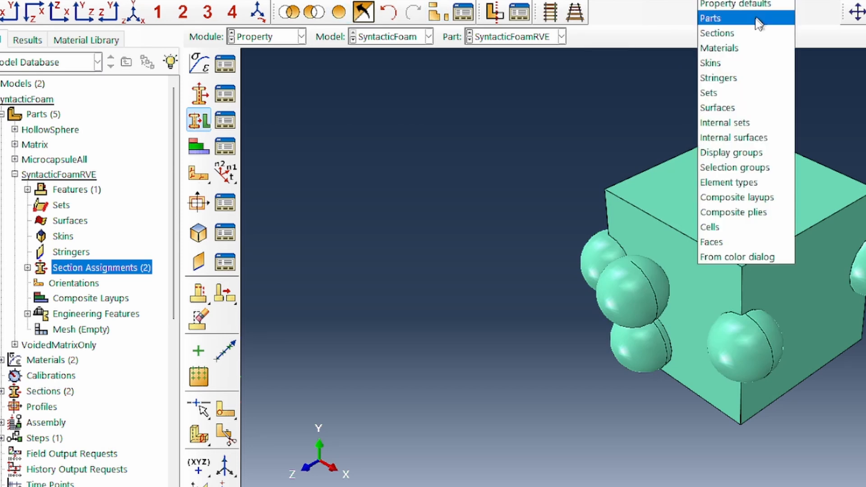
left_click(752, 51)
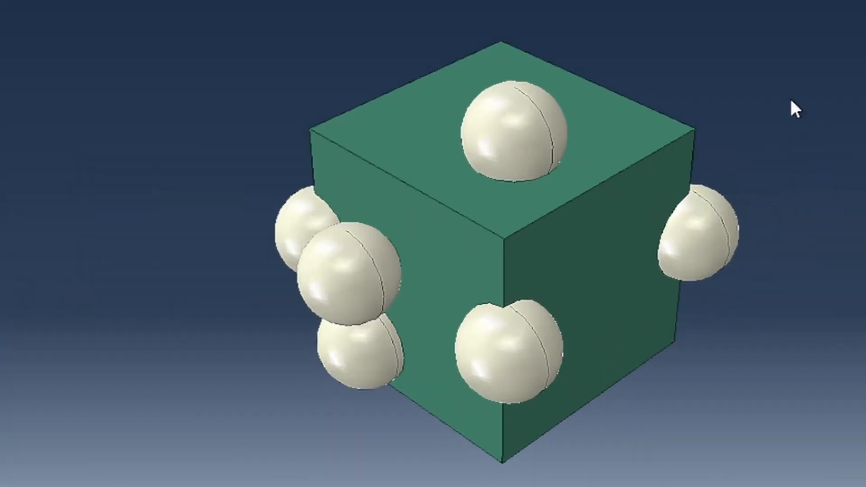
scroll(612, 233, "down", 5)
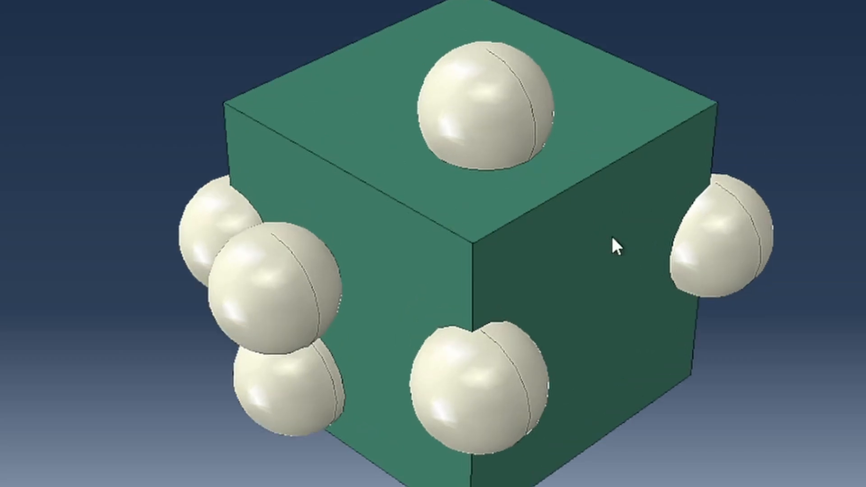
scroll(613, 233, "up", 3)
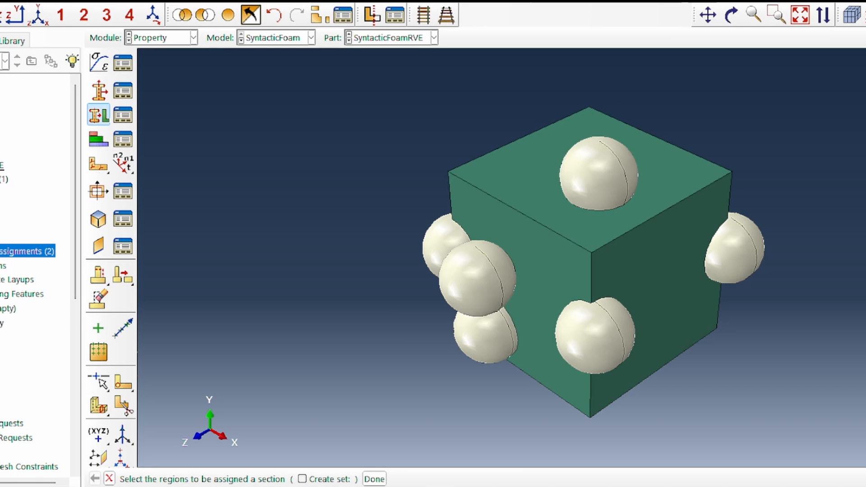
- Inspect the interior with an X-Plane view cut moved through the part, then end the section assignment command and turn the cut off
left_click(369, 16)
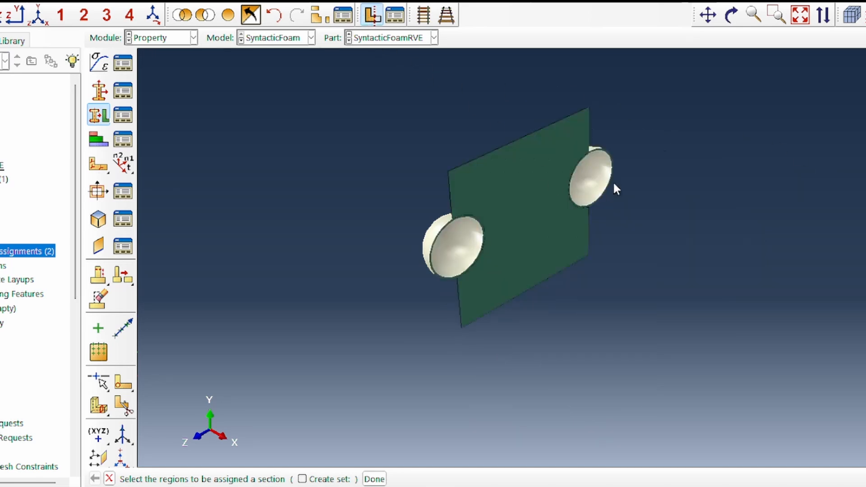
left_click(395, 15)
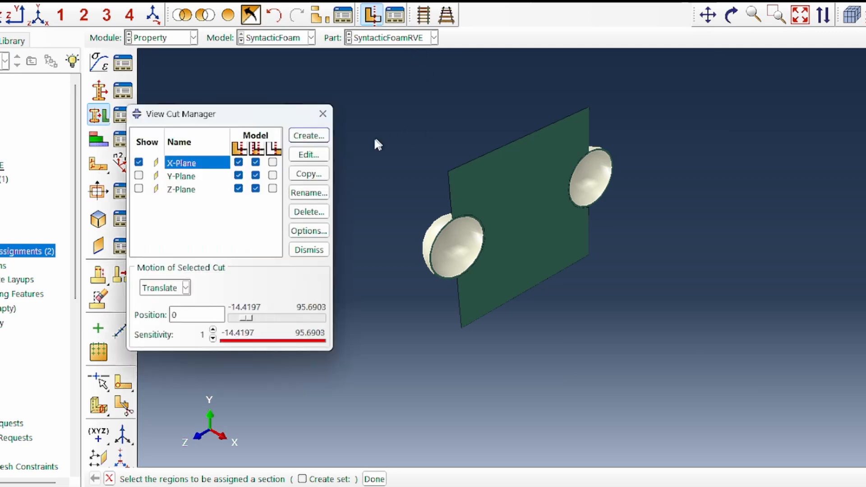
left_click_drag(248, 321, 270, 328)
left_click(322, 114)
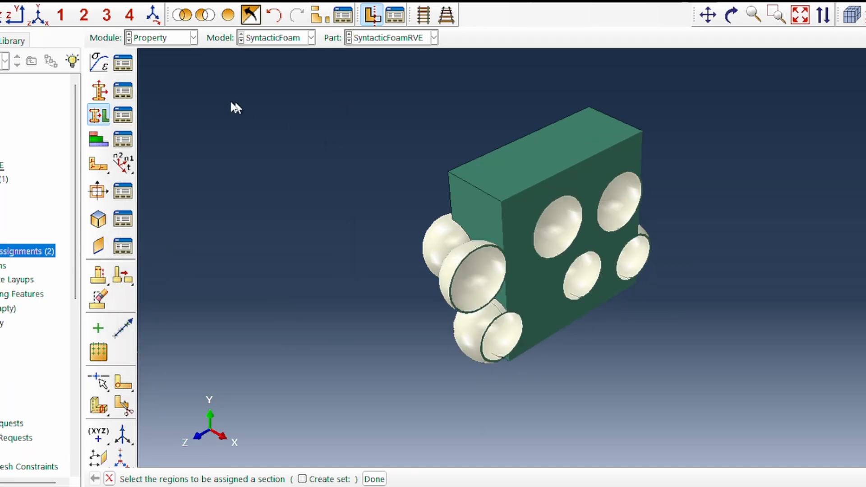
left_click(101, 116)
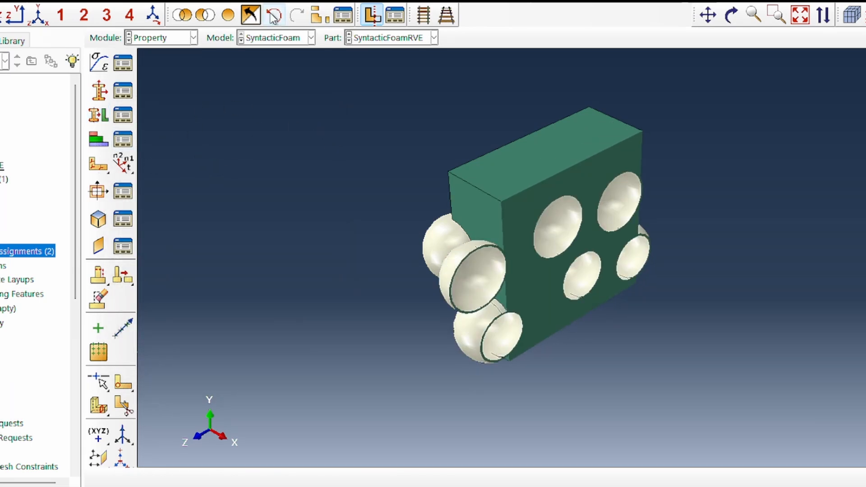
left_click(371, 16)
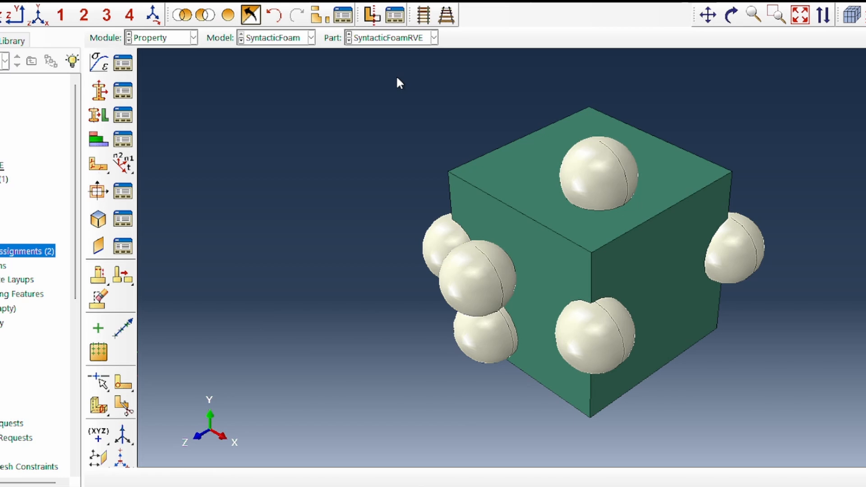
- In the Part module, start an extruded cut on the cube's +X face and sketch a rectangle tracing the cube's square outline
left_click(141, 37)
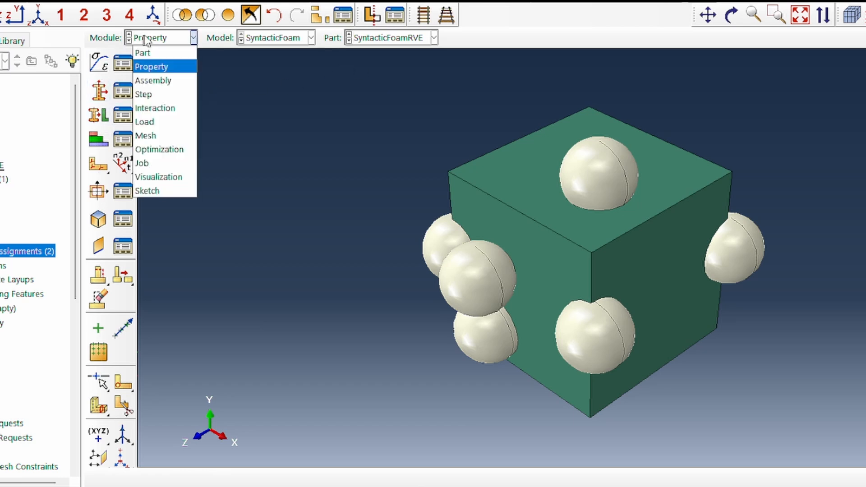
left_click(171, 53)
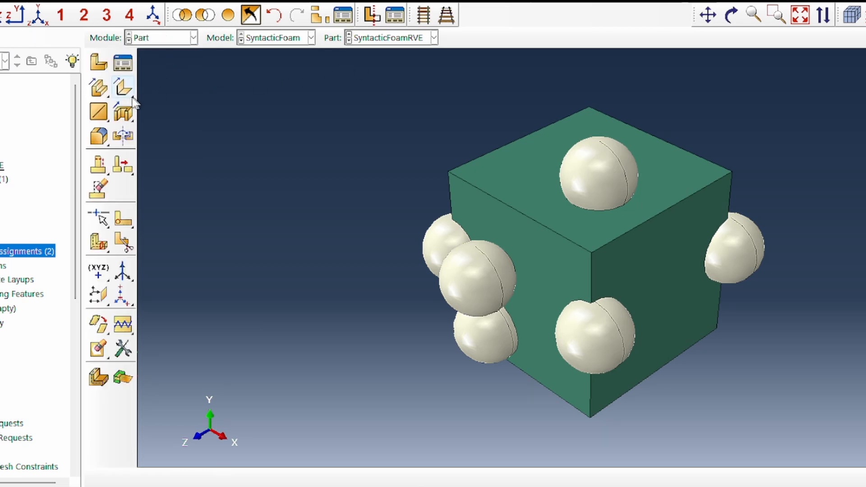
left_click(125, 114)
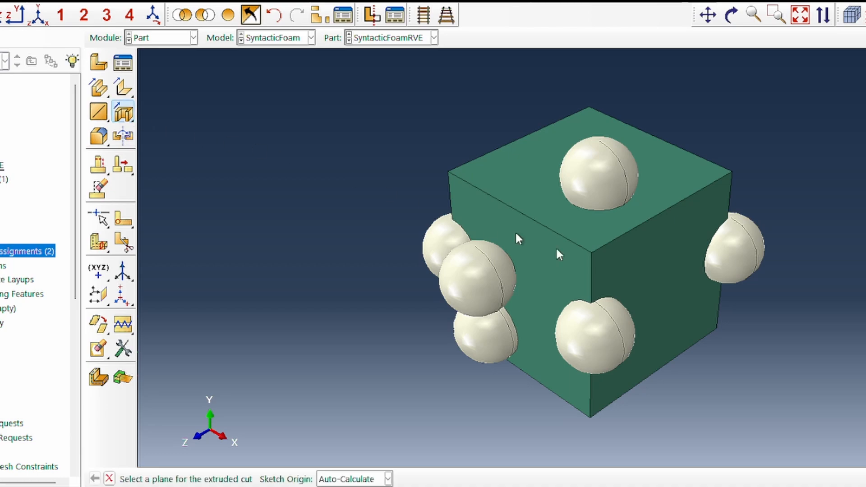
left_click(668, 287)
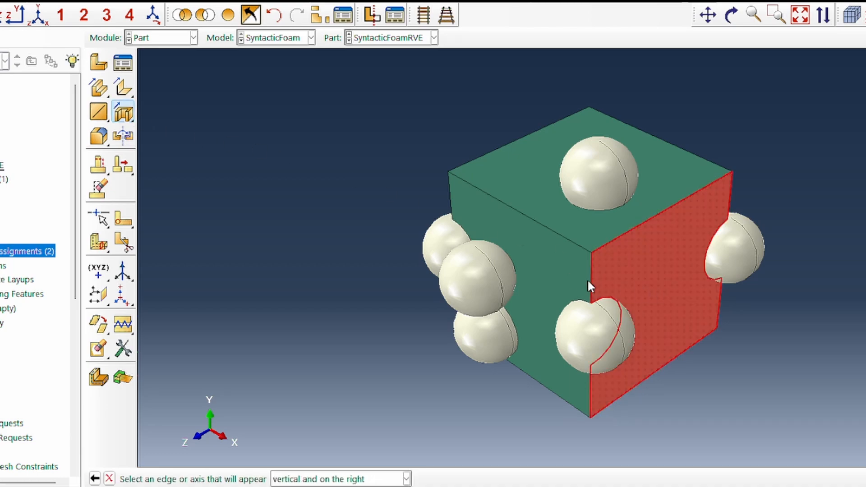
left_click(592, 278)
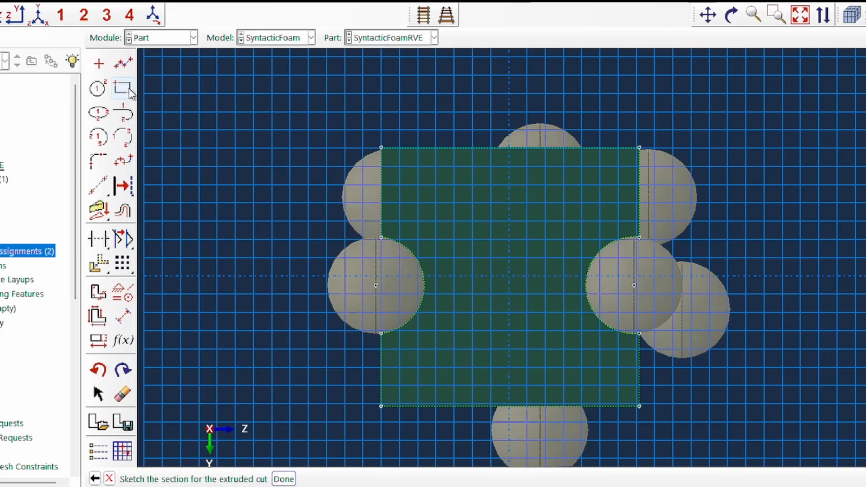
left_click(122, 88)
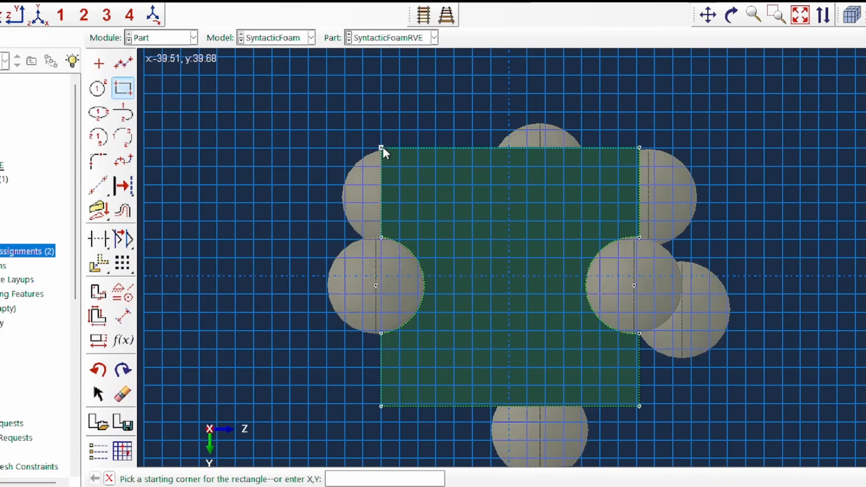
left_click(381, 147)
left_click(638, 406)
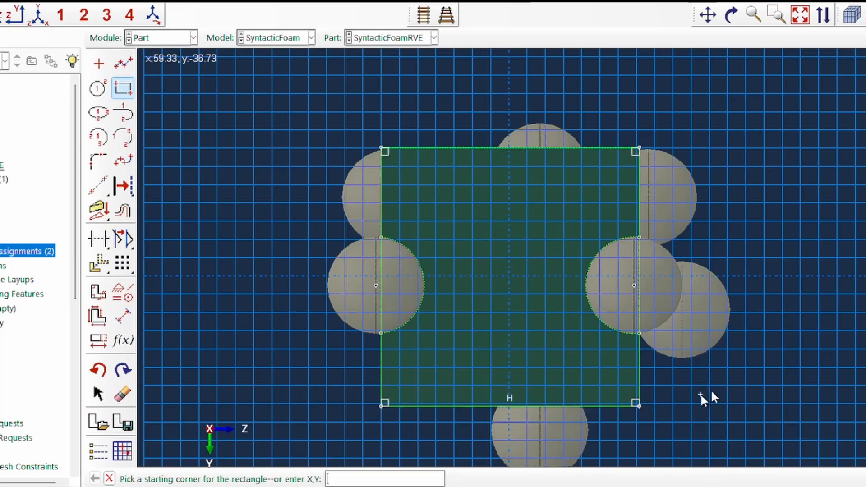
- Sketch a larger rectangle enclosing all protruding spheres around the cube outline and cut Through All to trim them along X
scroll(703, 395, "down", 3)
left_click(438, 166)
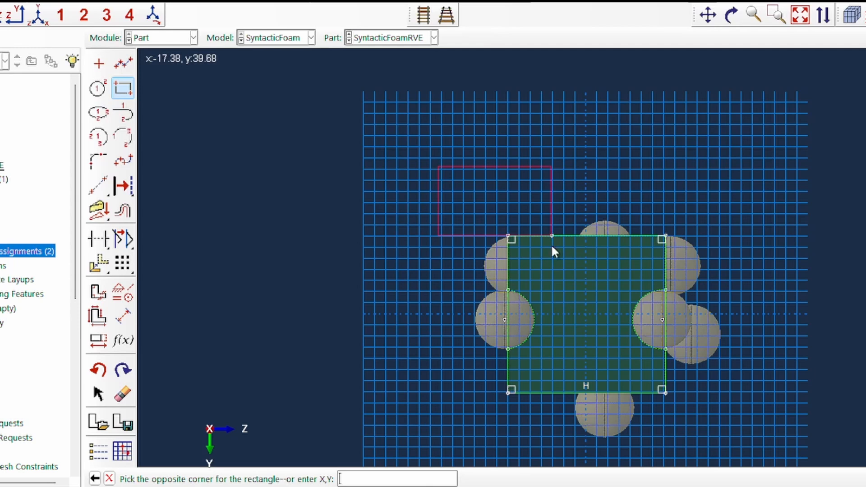
left_click(746, 450)
right_click(813, 356)
left_click(839, 424)
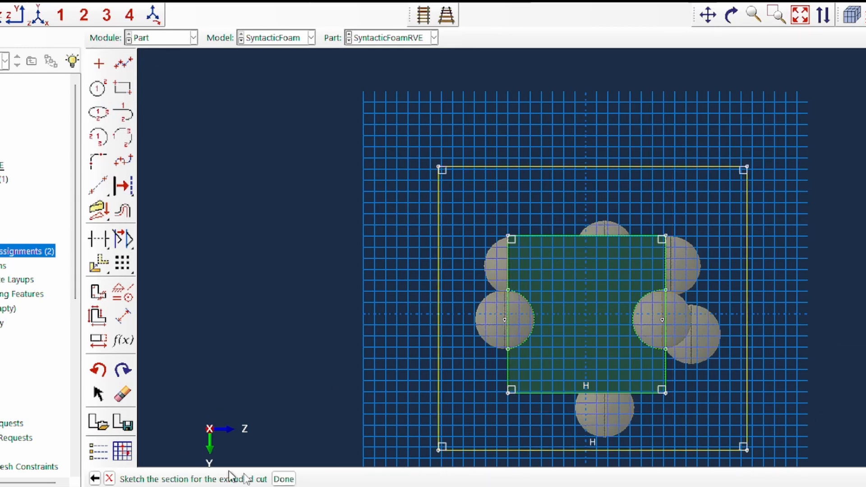
left_click(283, 479)
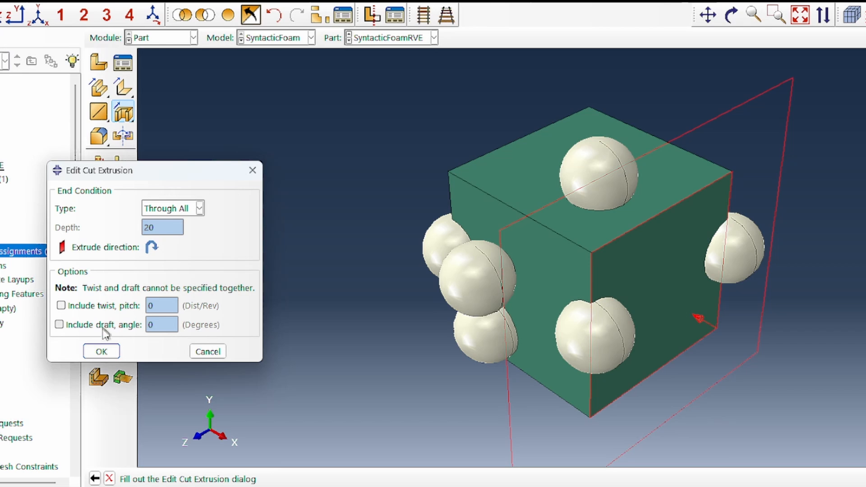
left_click(102, 352)
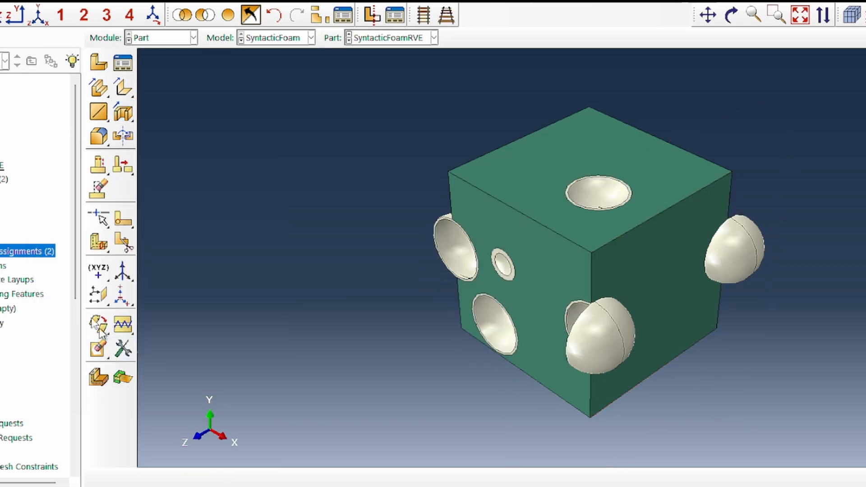
- Start a second extruded cut on the cube's top face and sketch a rectangle tracing the face's outline
left_click(123, 113)
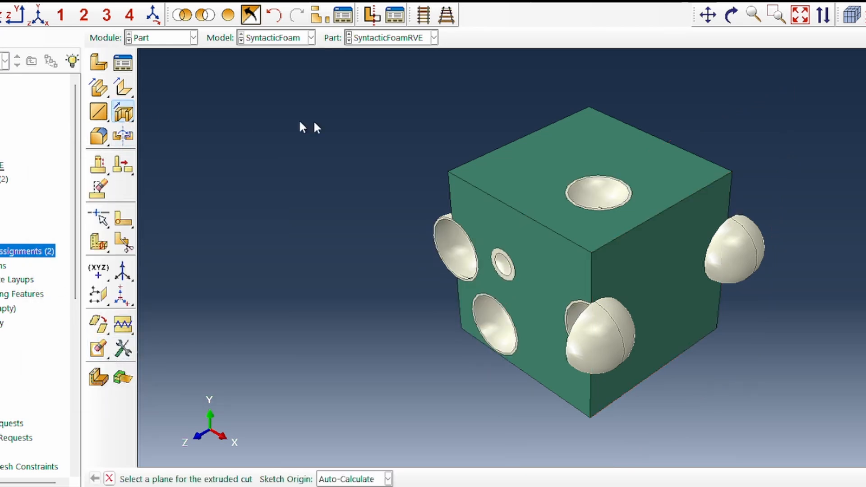
left_click(508, 160)
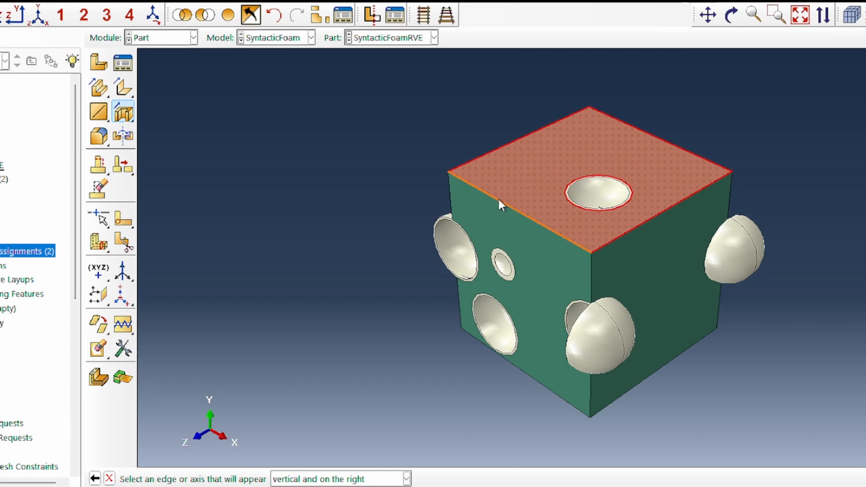
left_click(497, 197)
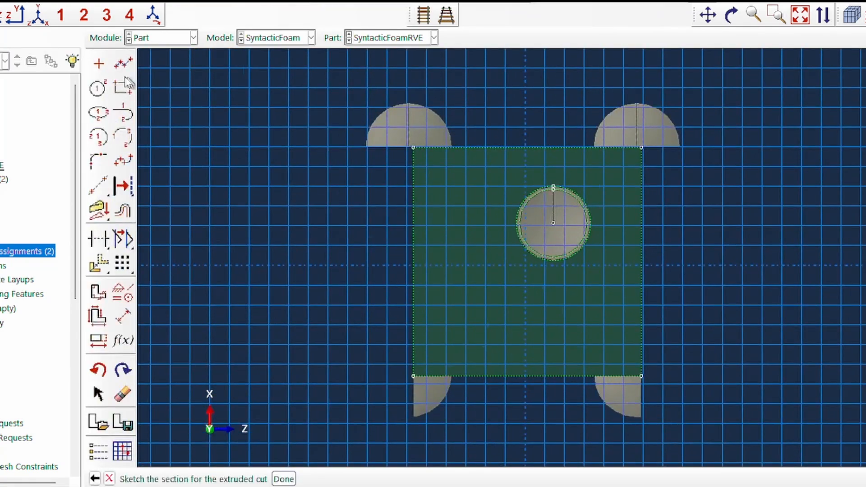
left_click(123, 87)
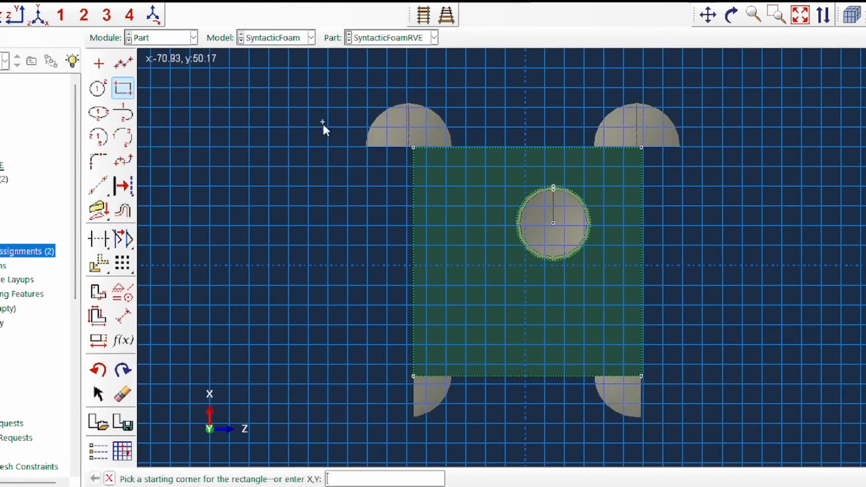
left_click(413, 147)
left_click(640, 375)
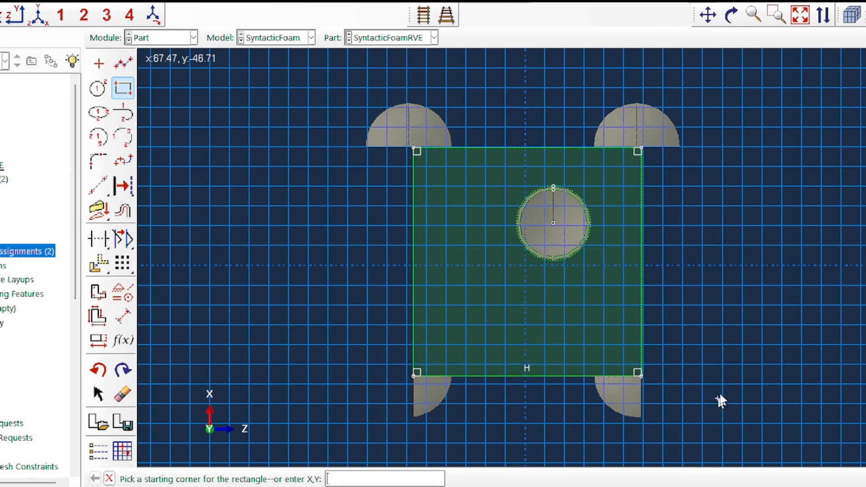
- Add an outer rectangle enclosing the remaining protruding spheres and cut Through All downward to trim them along Y
scroll(712, 359, "down", 3)
left_click(452, 143)
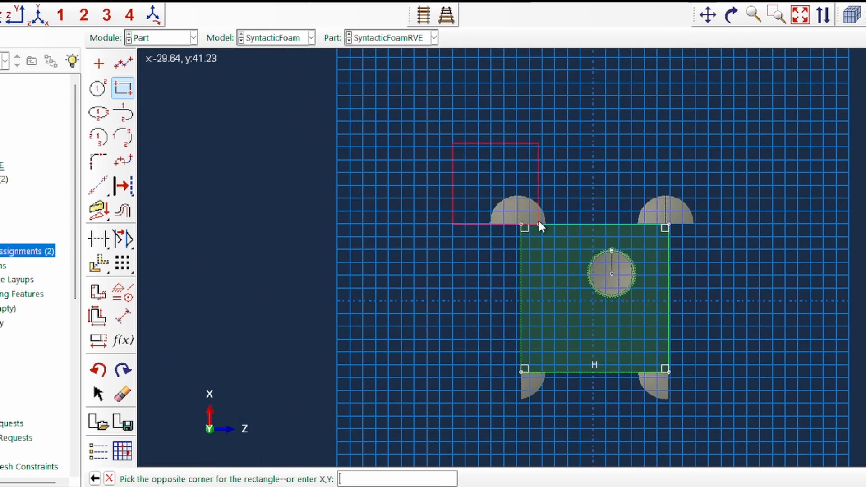
left_click(770, 441)
right_click(788, 363)
left_click(831, 425)
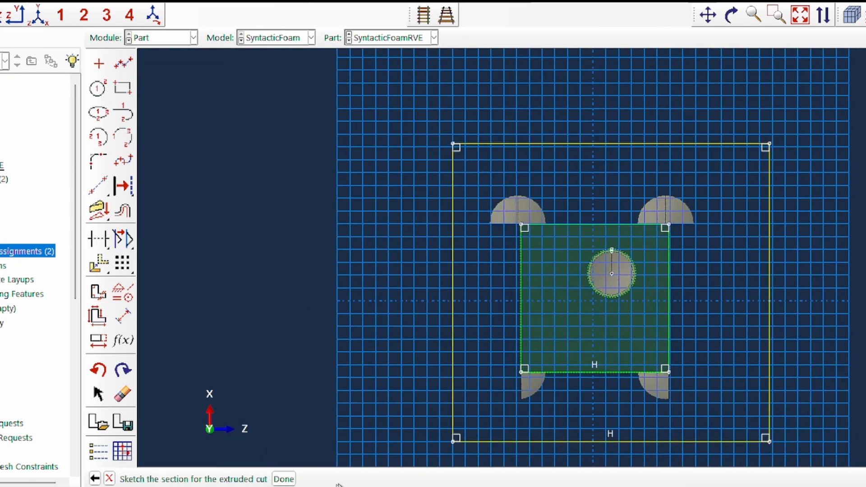
left_click(283, 479)
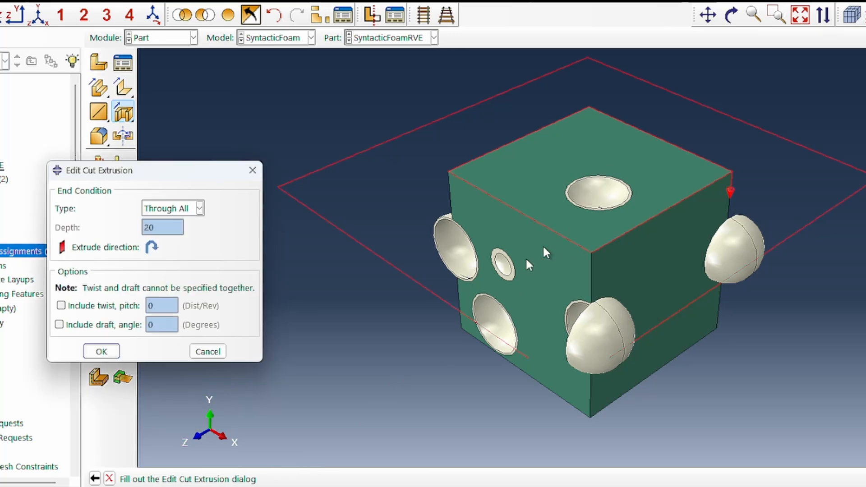
left_click(97, 351)
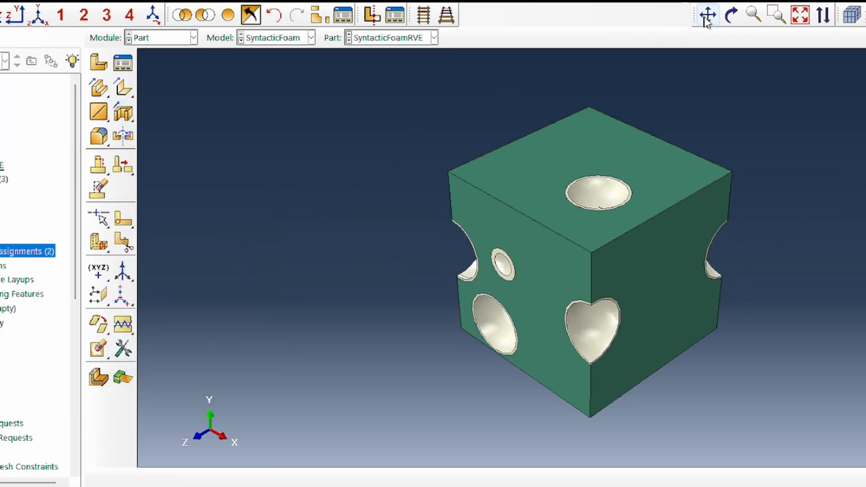
- Examine the trimmed RVE from other sides, with translucency turned on to see the embedded microspheres
left_click(731, 15)
left_click_drag(716, 276, 611, 338)
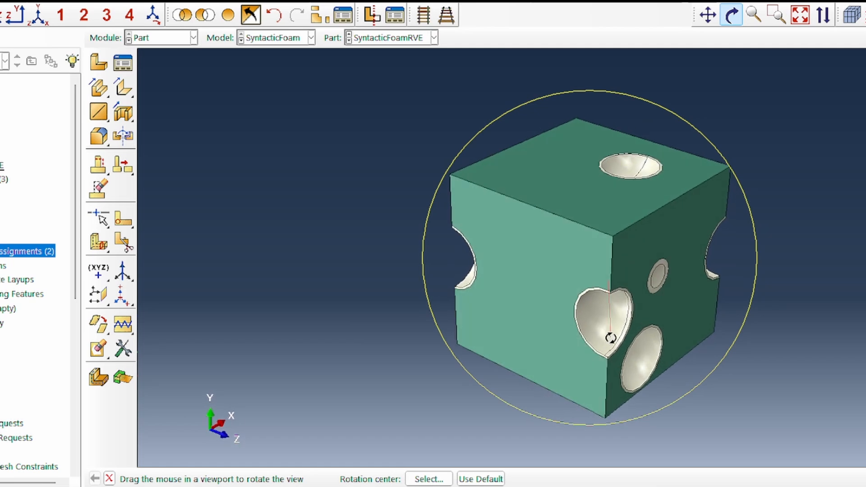
right_click(374, 297)
left_click(507, 394)
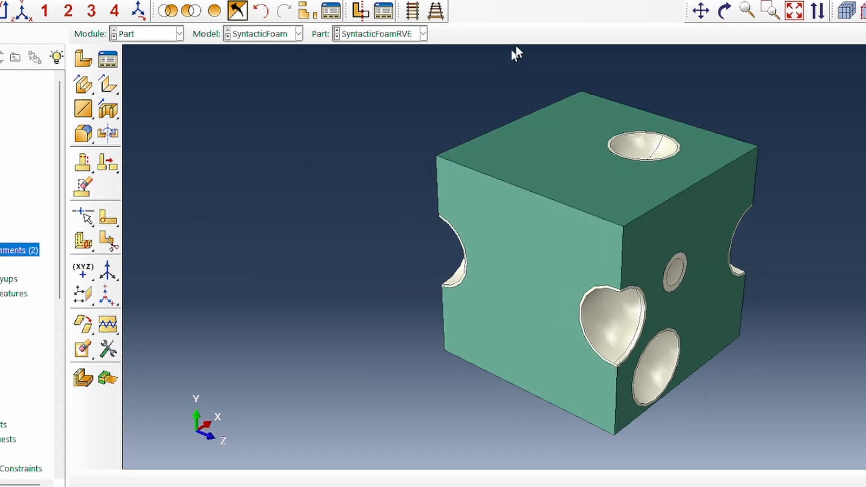
left_click(657, 0)
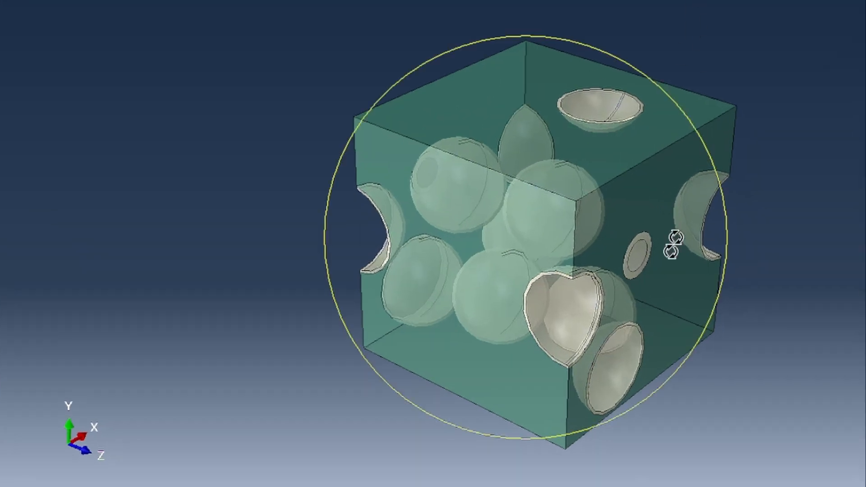
left_click_drag(672, 241, 553, 189)
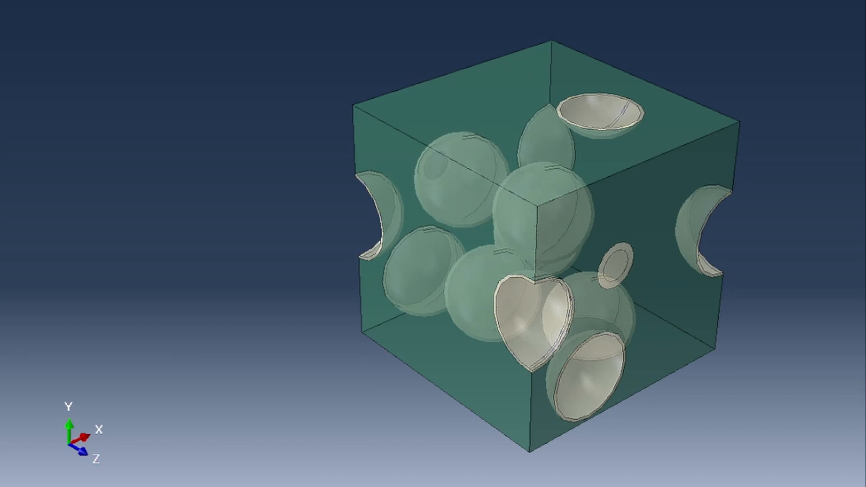